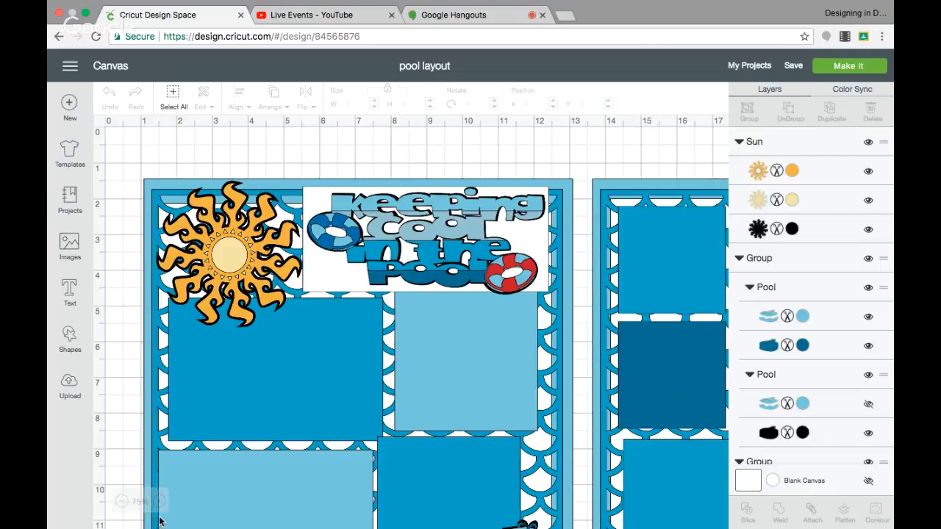
# Step: Examine the pool layout's title area at 100% zoom and both full pages at 50%
pyautogui.click(160, 502)
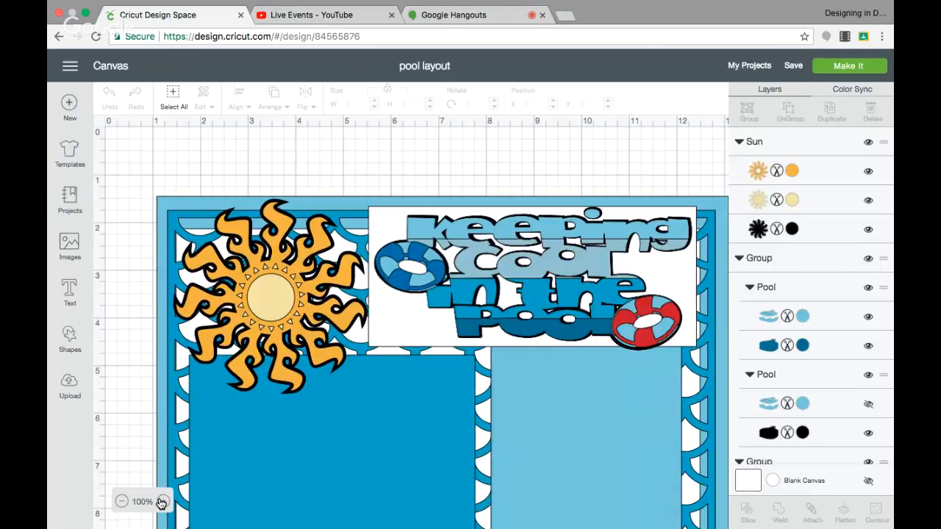
pyautogui.hscroll(4, 314, 397)
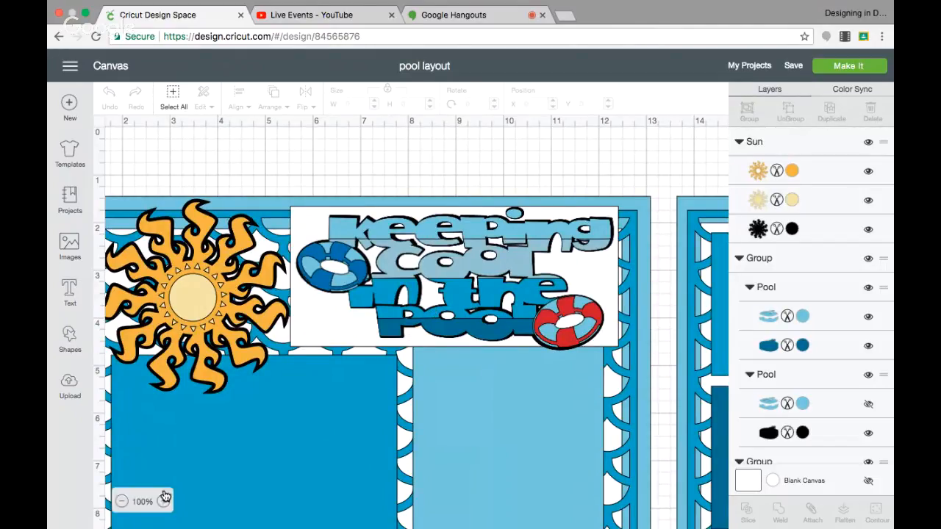
pyautogui.click(122, 501)
pyautogui.click(123, 501)
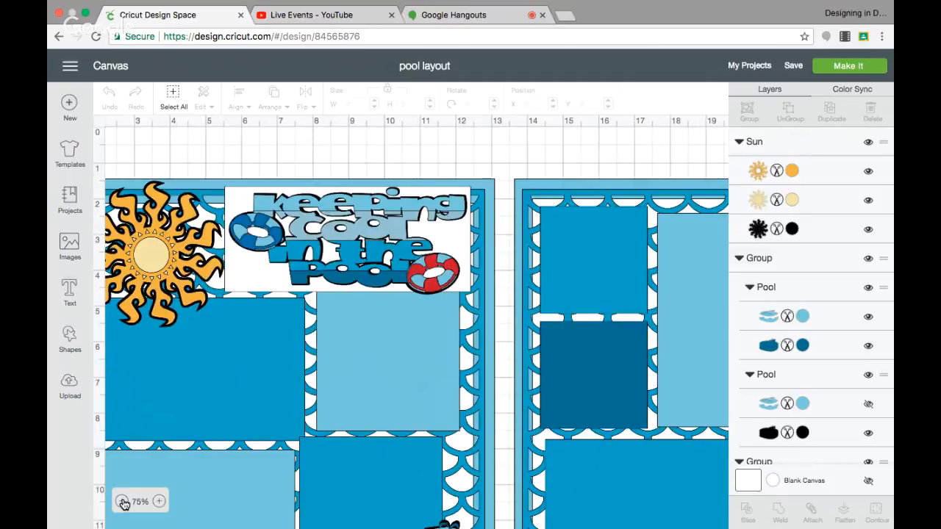
pyautogui.click(123, 501)
pyautogui.hscroll(-2, 225, 433)
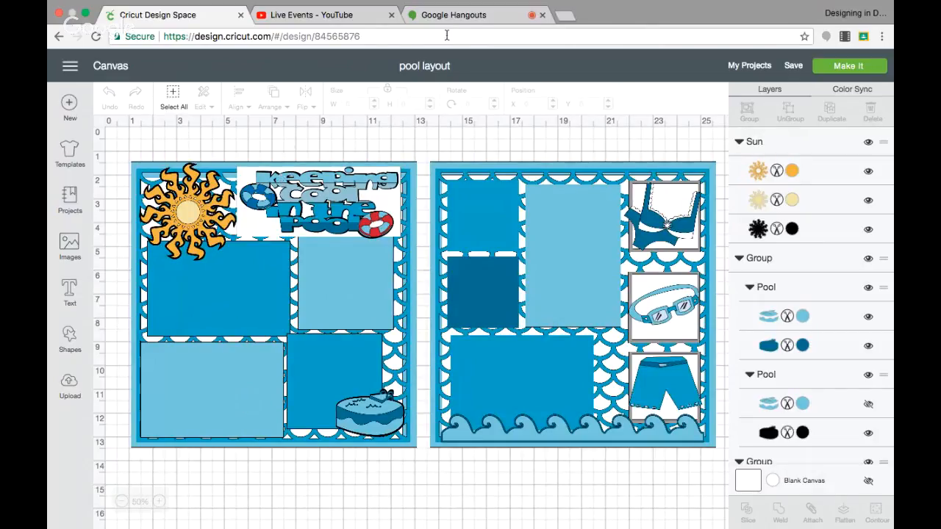
# Step: Open Facebook in a new browser tab
pyautogui.click(564, 15)
pyautogui.write('f')
pyautogui.press('Return')
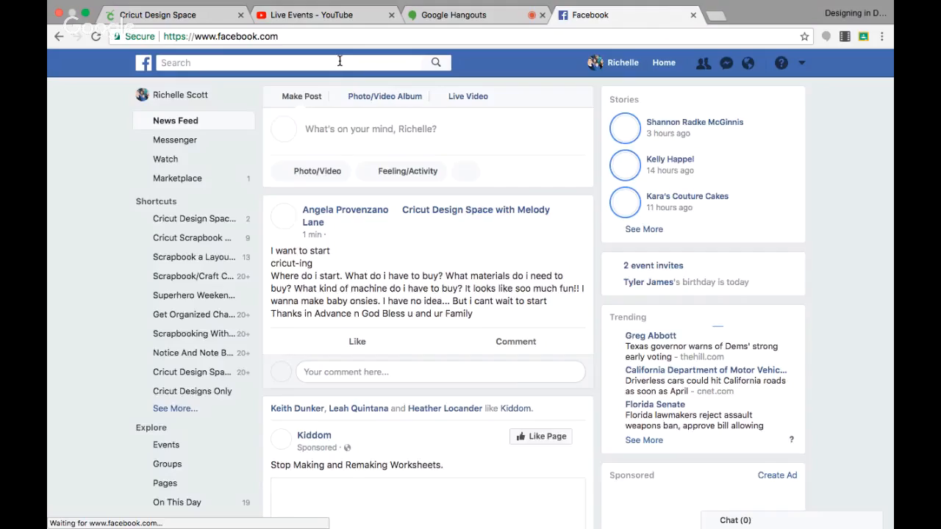
# Step: Search Facebook for "cricut design space scrapbooking layouts!" and open the group of that name
pyautogui.click(340, 62)
pyautogui.write('cric')
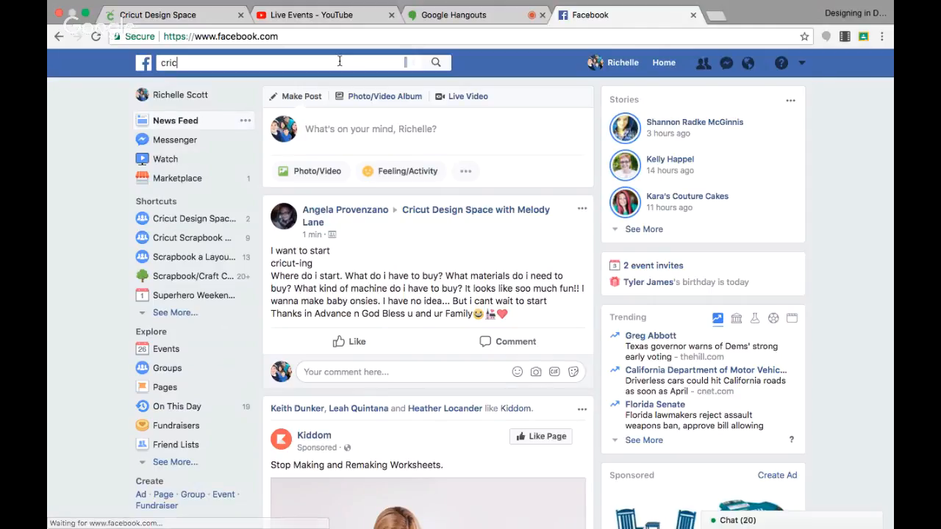
pyautogui.write('ut')
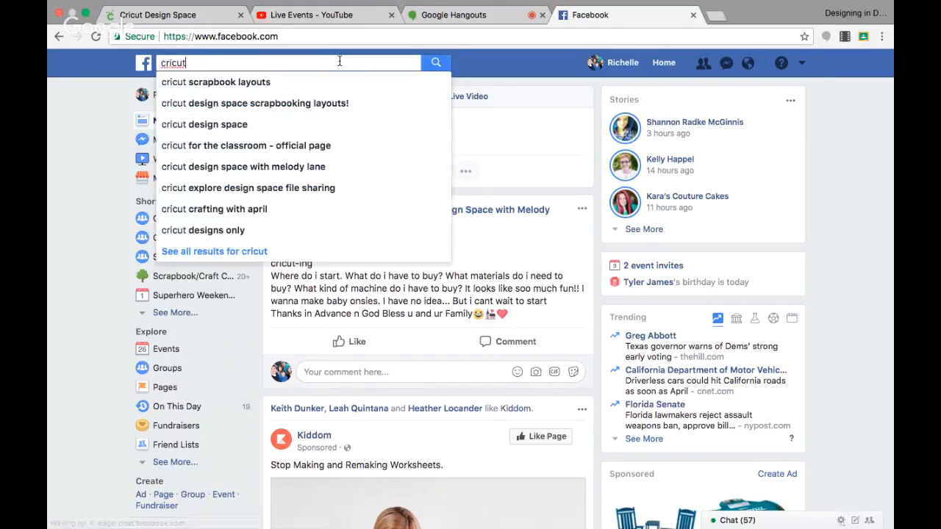
pyautogui.click(327, 112)
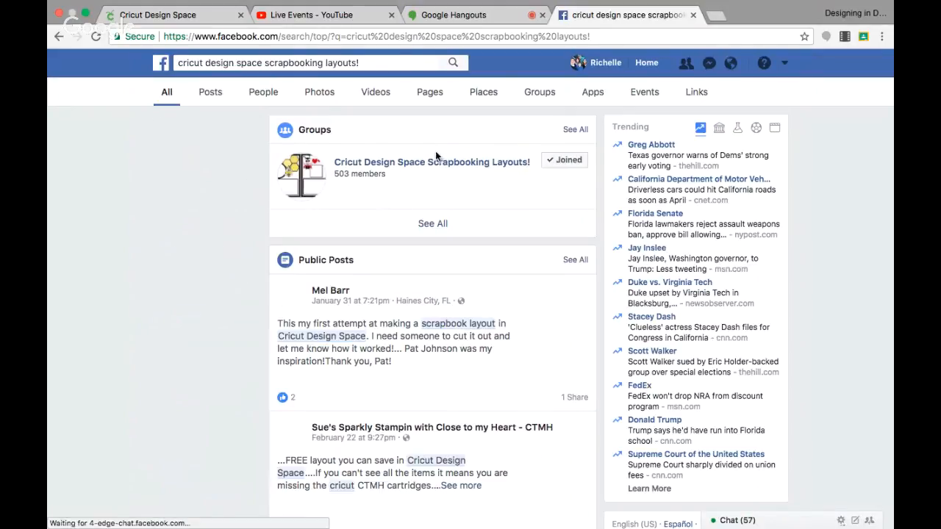
pyautogui.click(435, 165)
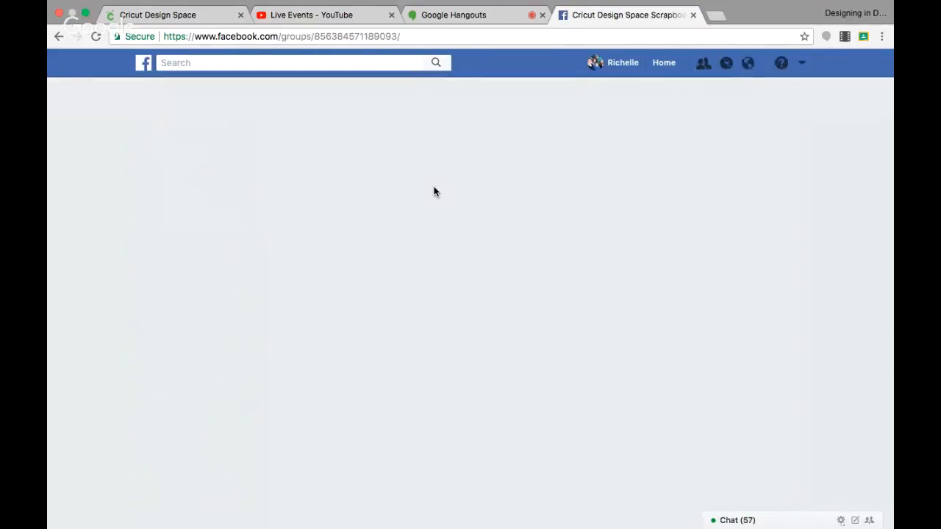
# Step: Browse the group's discussion posts to find the one sharing the pool layout
pyautogui.scroll(-5, 433, 191)
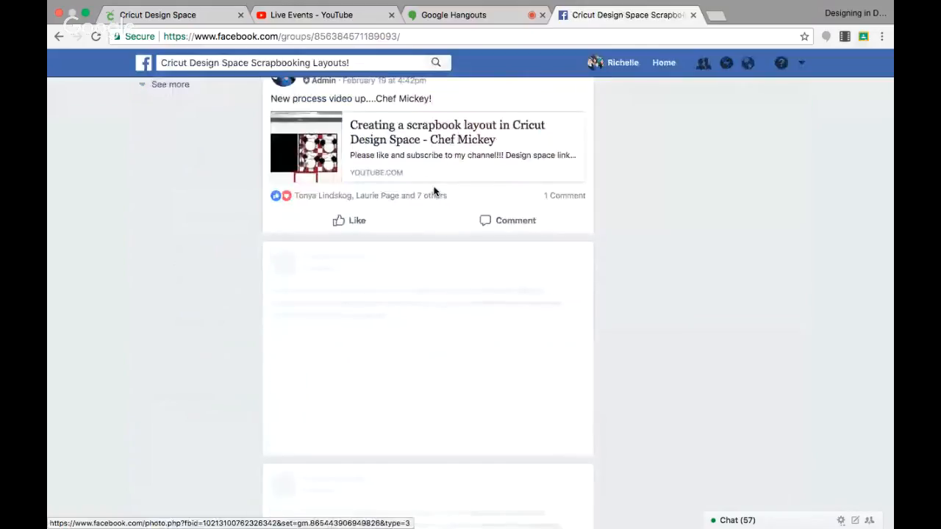
pyautogui.scroll(-10, 434, 192)
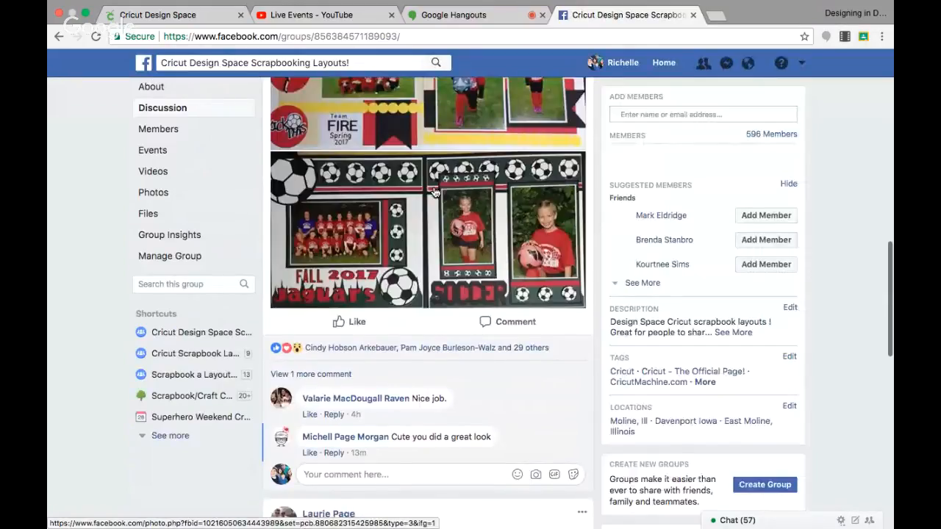
pyautogui.scroll(-5, 435, 192)
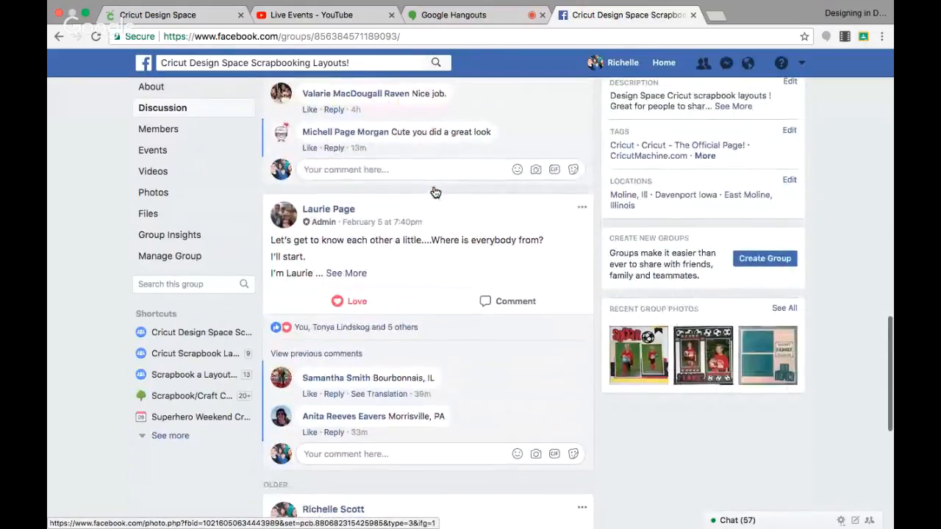
pyautogui.scroll(-15, 435, 192)
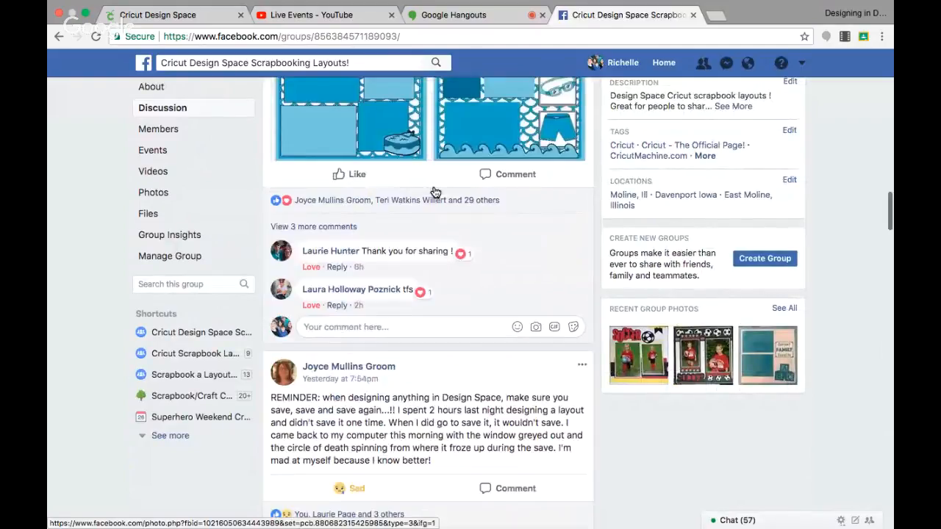
pyautogui.scroll(15, 435, 191)
pyautogui.scroll(10, 435, 192)
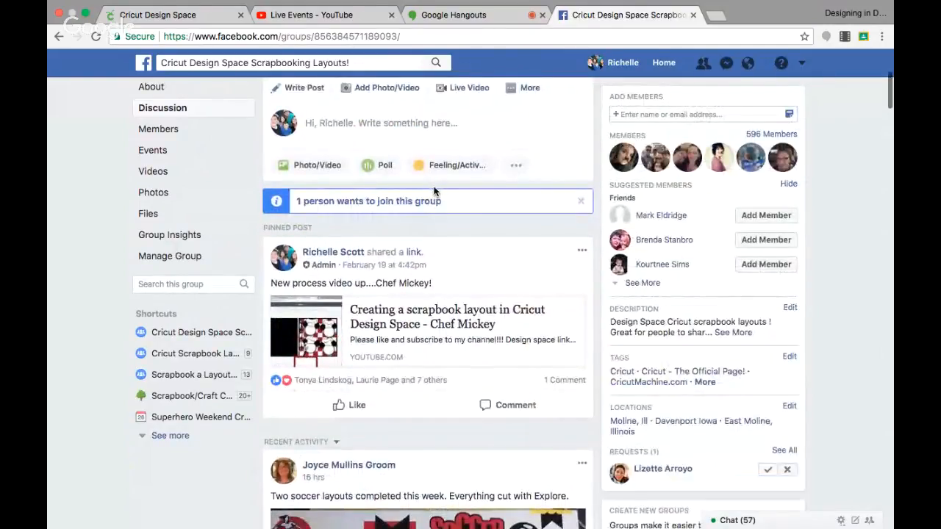
pyautogui.scroll(5, 435, 192)
pyautogui.scroll(-10, 435, 192)
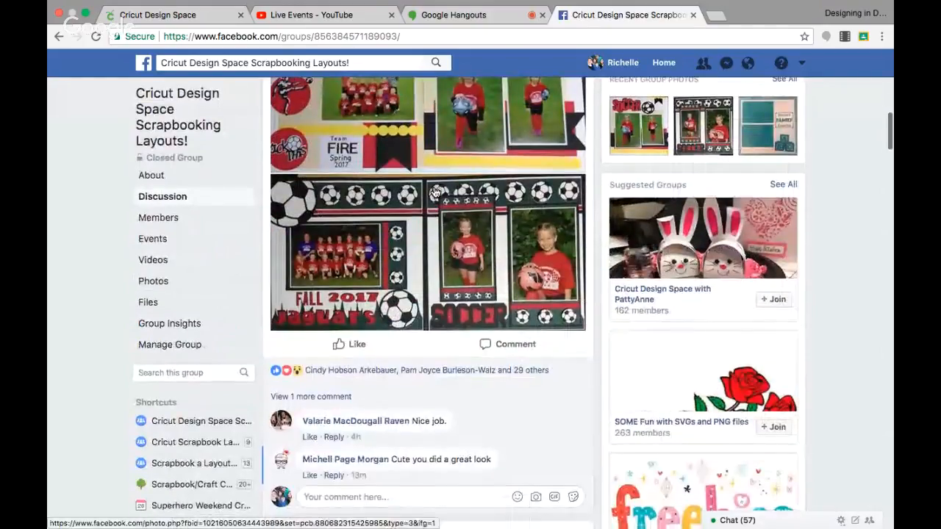
pyautogui.scroll(-5, 435, 192)
pyautogui.scroll(-10, 434, 192)
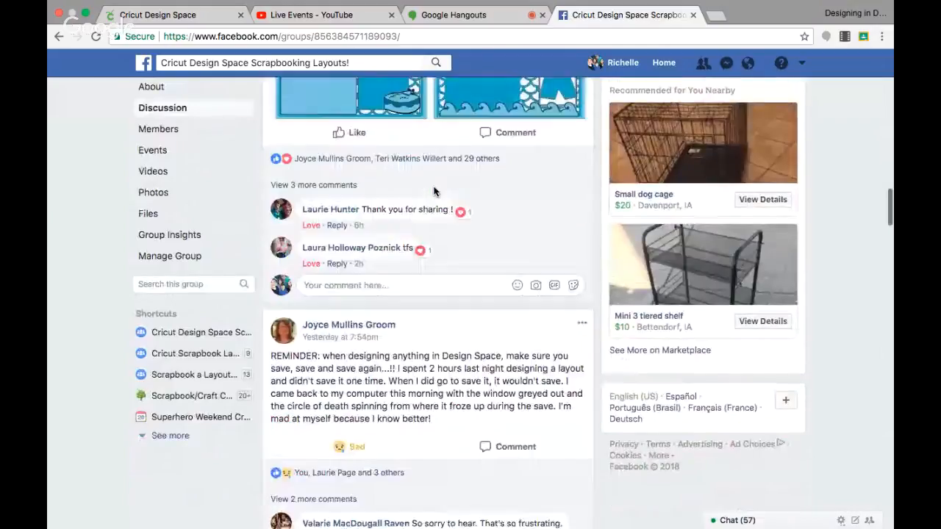
pyautogui.scroll(6, 434, 192)
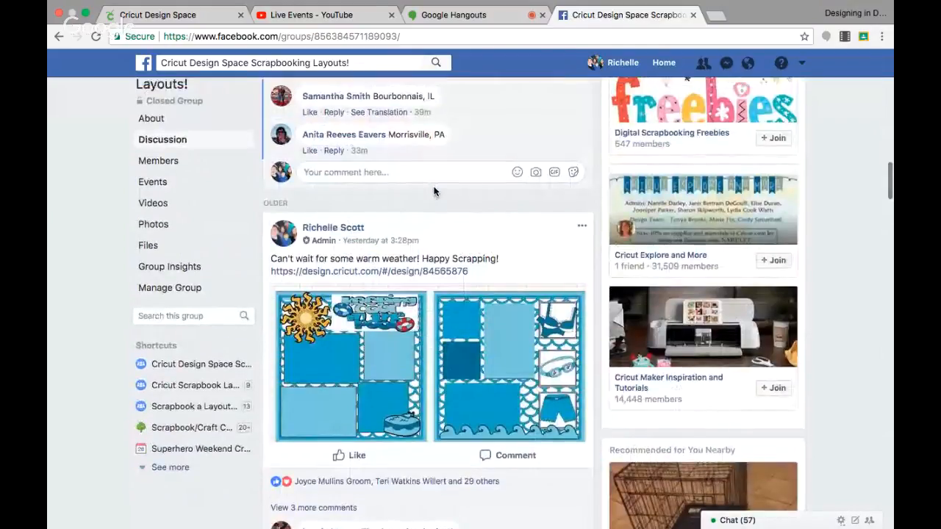
# Step: Open the design link in the pool layout post in Cricut Design Space and show both pages at 50% zoom
pyautogui.click(412, 278)
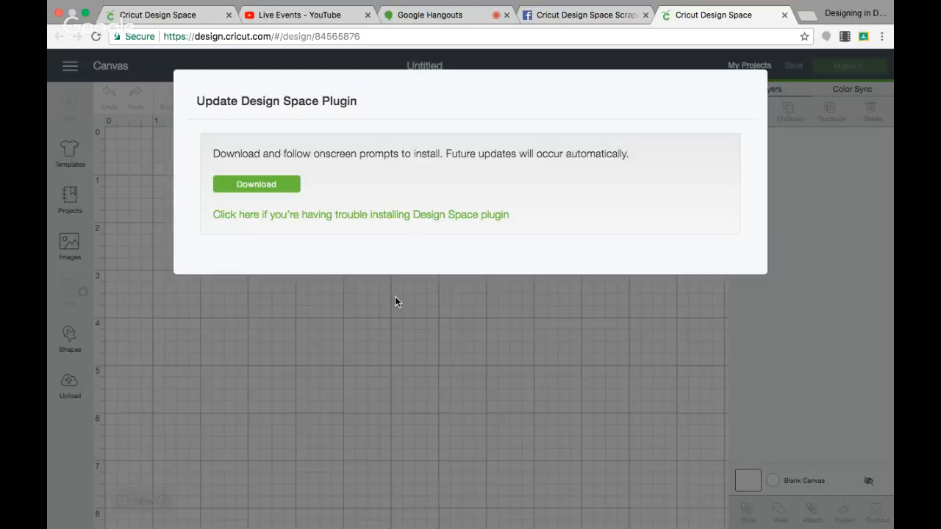
pyautogui.click(394, 298)
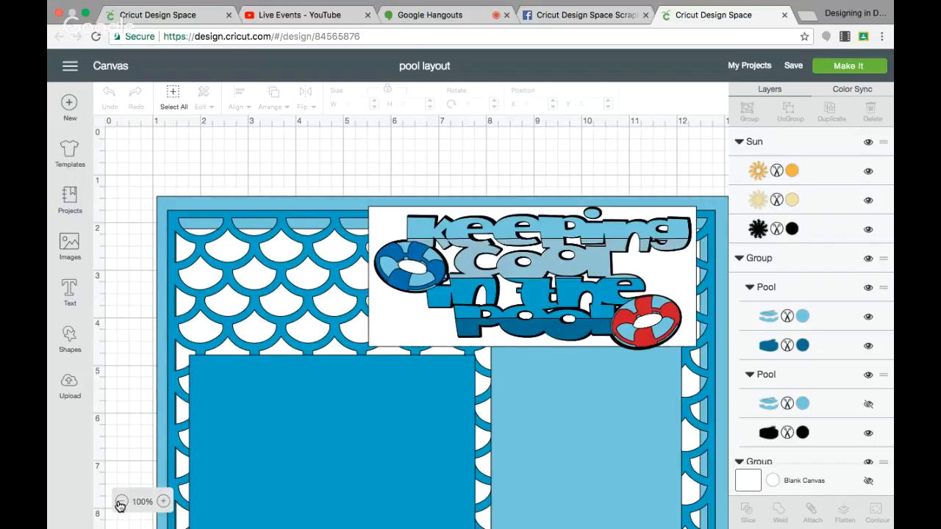
pyautogui.click(121, 502)
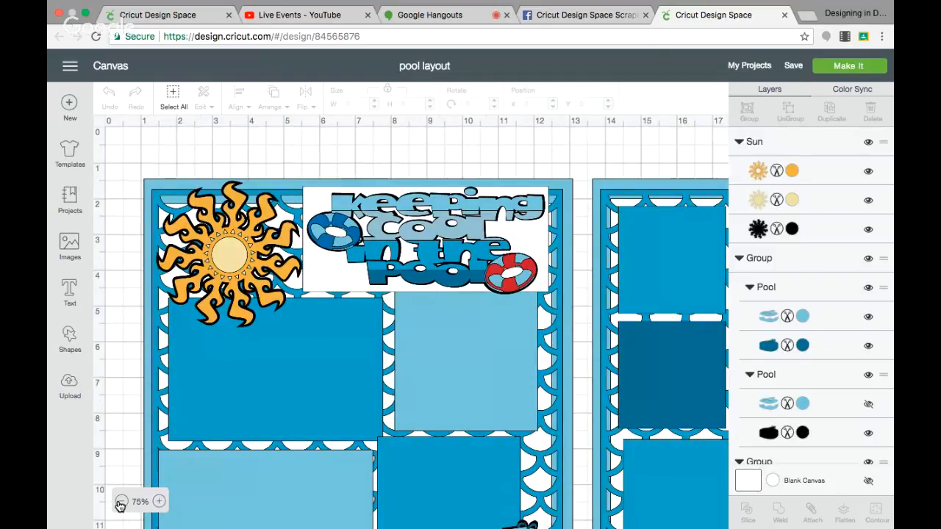
pyautogui.click(120, 502)
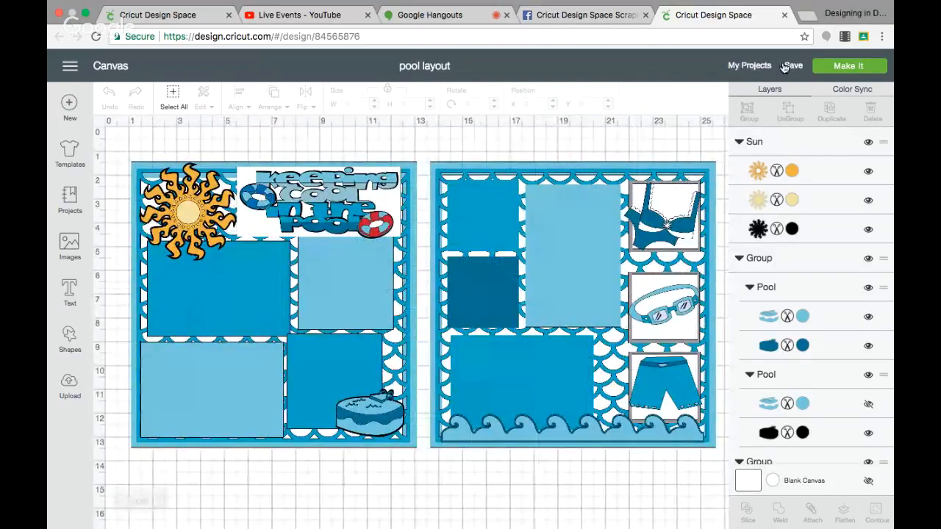
# Step: Try to make the shared layout, and delete the two 12-inch light-blue background squares behind the pages
pyautogui.click(842, 66)
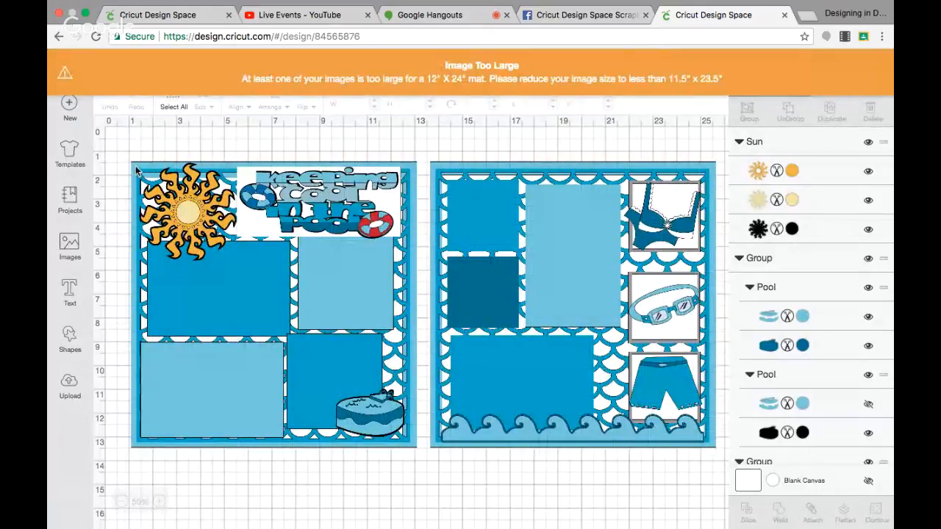
pyautogui.click(136, 169)
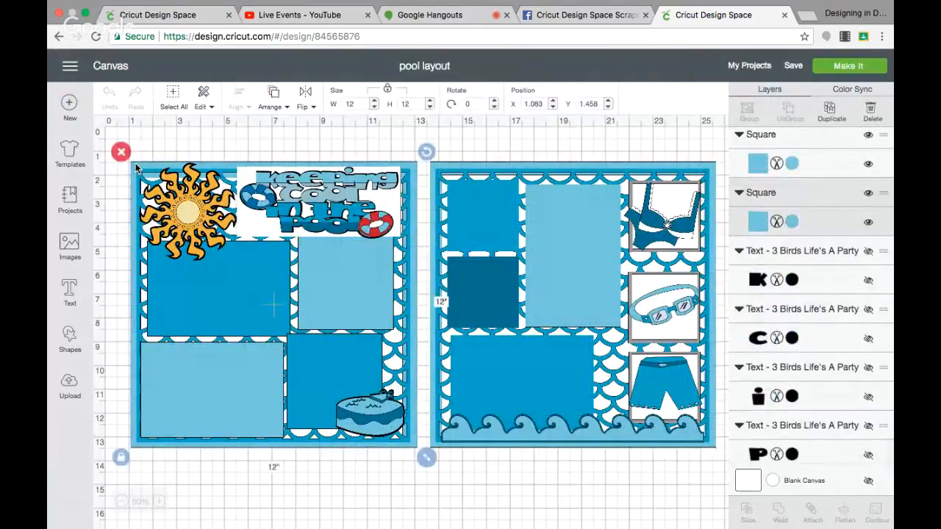
pyautogui.moveTo(136, 169); pyautogui.dragTo(433, 167)
pyautogui.press('Delete')
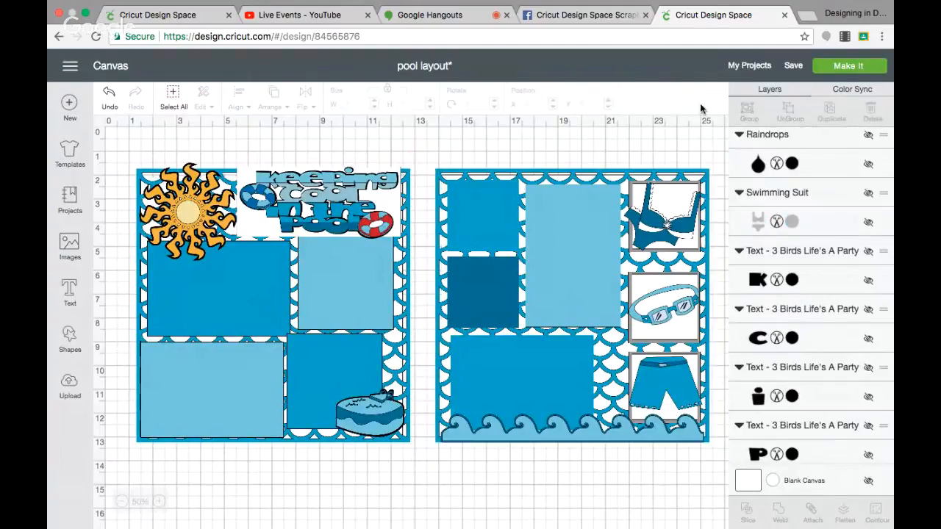
# Step: Preview the shared layout's cutting mats and return to the canvas
pyautogui.click(847, 68)
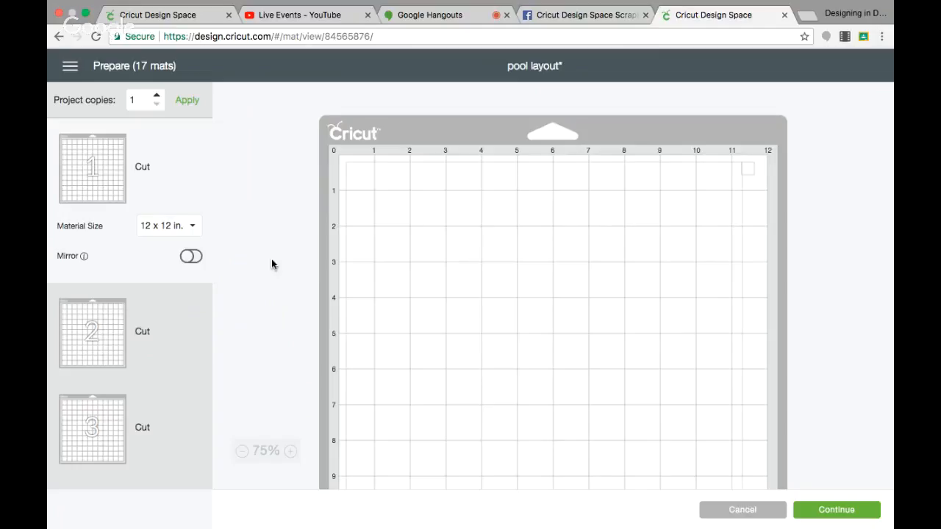
pyautogui.scroll(-1, 198, 222)
pyautogui.scroll(-10, 198, 222)
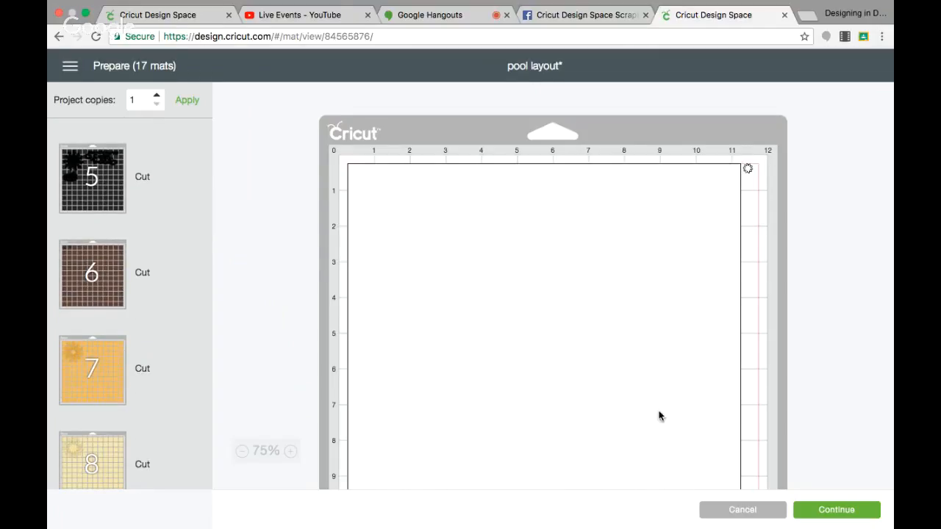
pyautogui.click(728, 515)
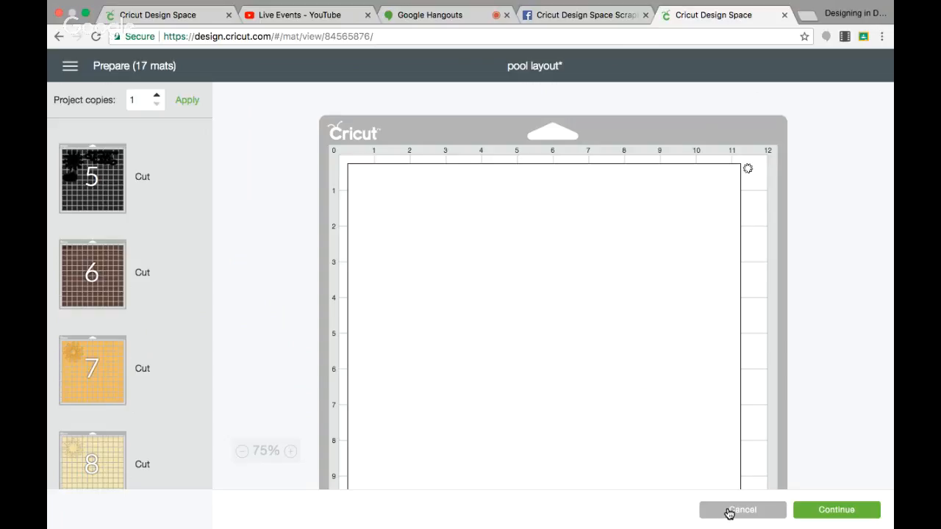
# Step: Close the shared design without saving, close Facebook, and return to the original pool layout in Design Space
pyautogui.click(784, 14)
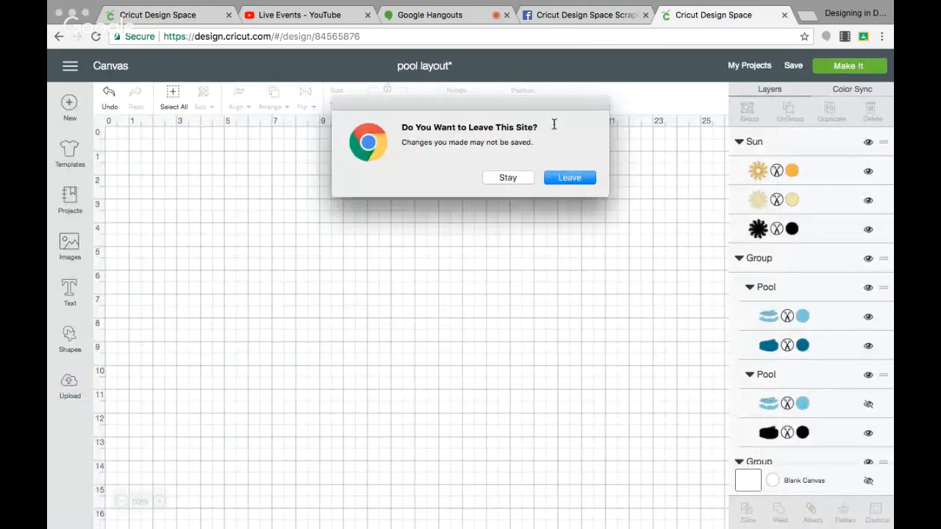
pyautogui.click(562, 177)
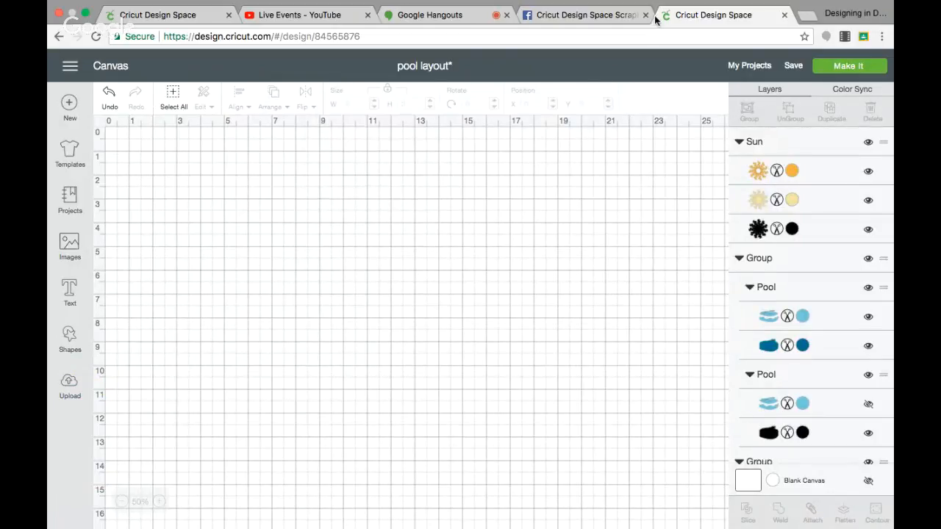
pyautogui.click(692, 14)
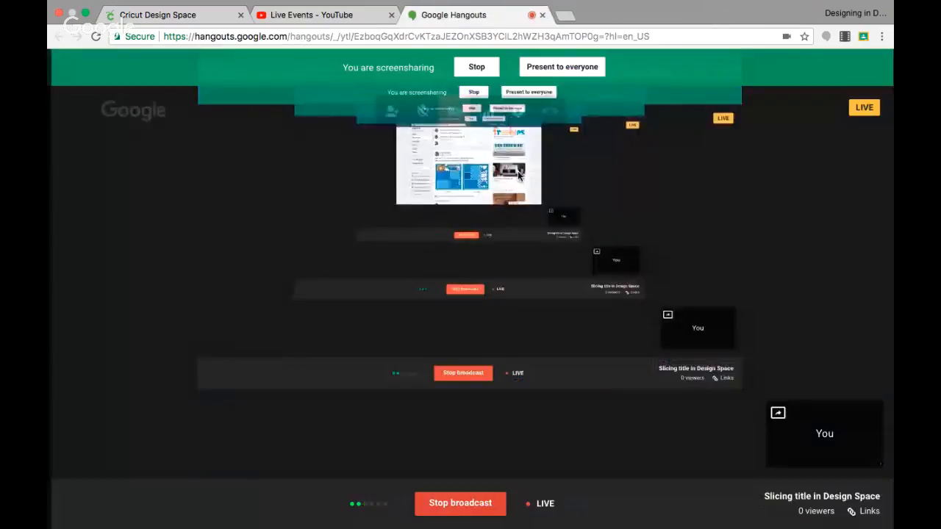
pyautogui.click(133, 15)
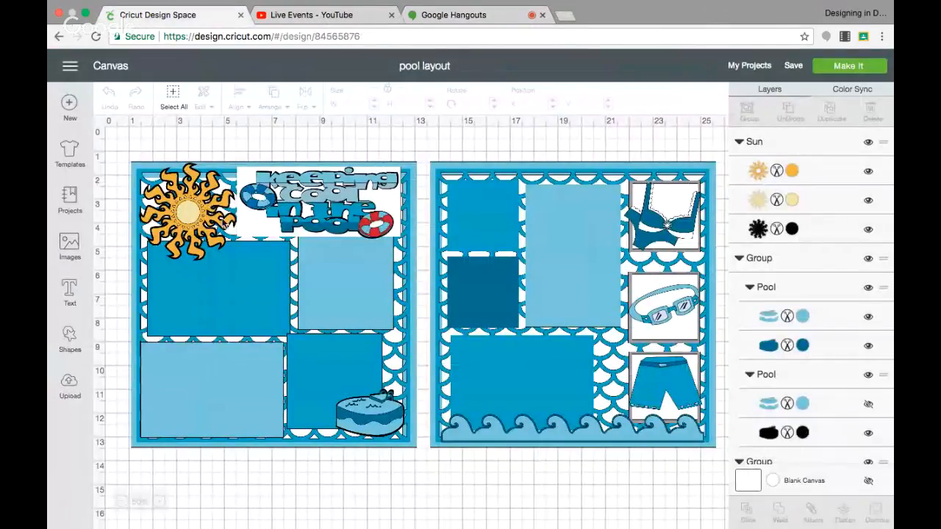
# Step: Start a new project and add the text "Keeping", placed at about X 2.6, Y 2.8 on the canvas
pyautogui.click(68, 108)
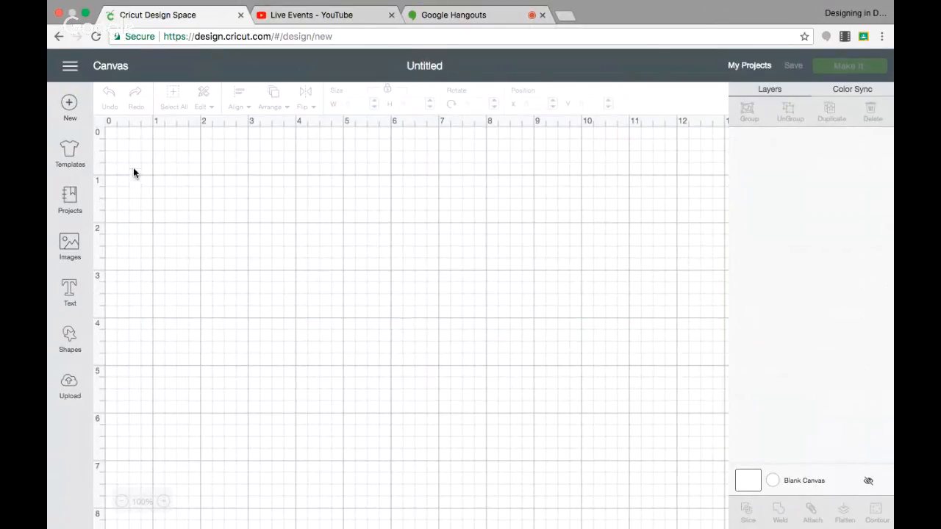
pyautogui.click(70, 292)
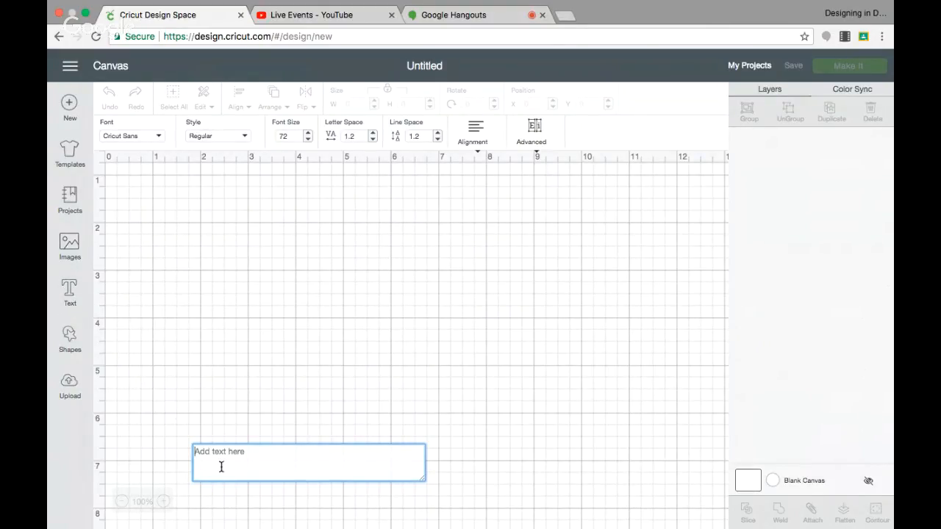
pyautogui.write('Keeping')
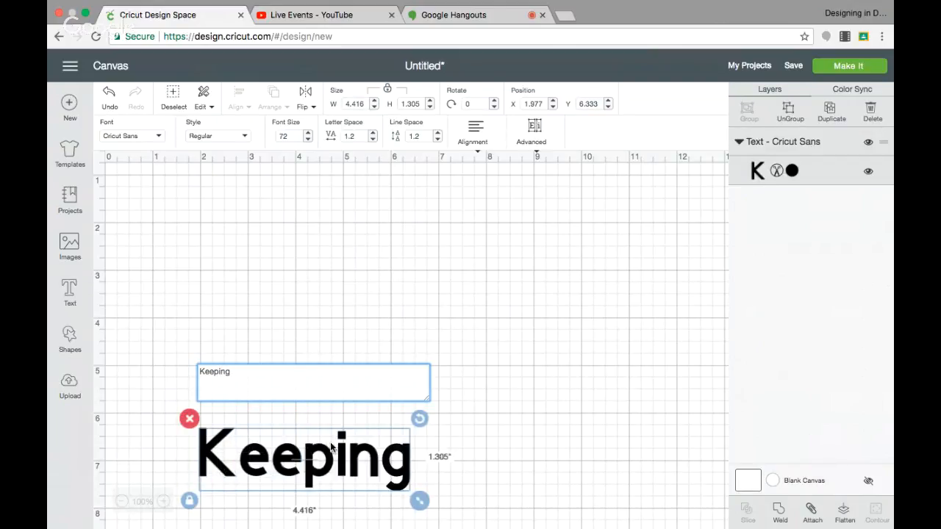
pyautogui.moveTo(327, 452); pyautogui.dragTo(361, 246)
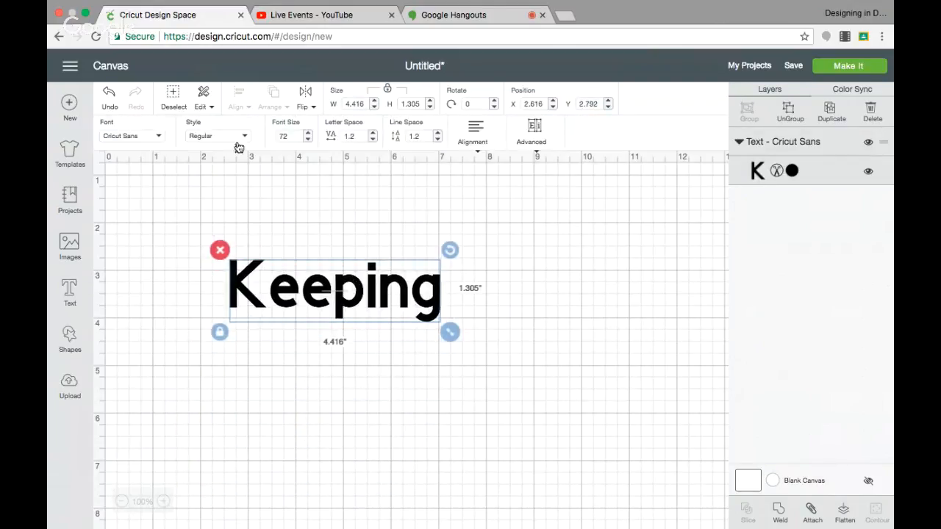
# Step: Change the "Keeping" text to the 3 Birds Life's A Party font, show its black shadow layer, and move it to about X 2.1, Y 2.1
pyautogui.click(149, 138)
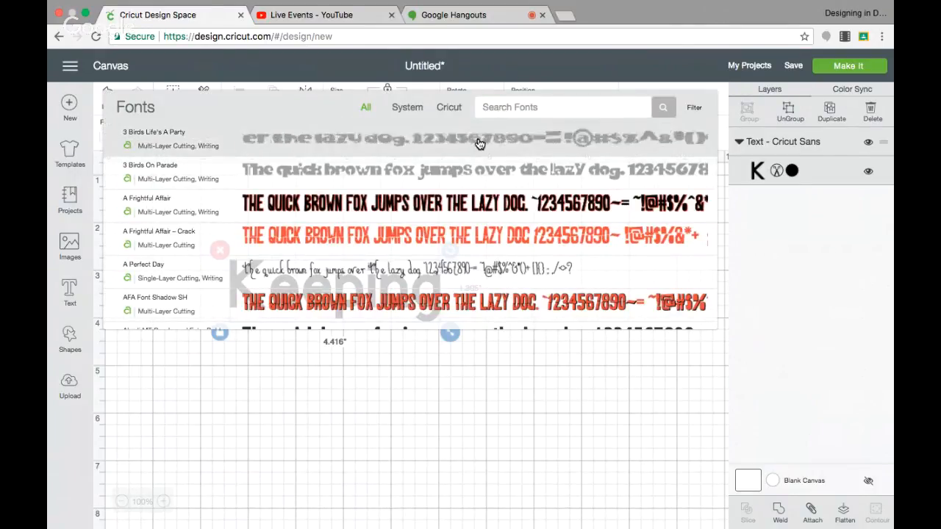
pyautogui.click(478, 143)
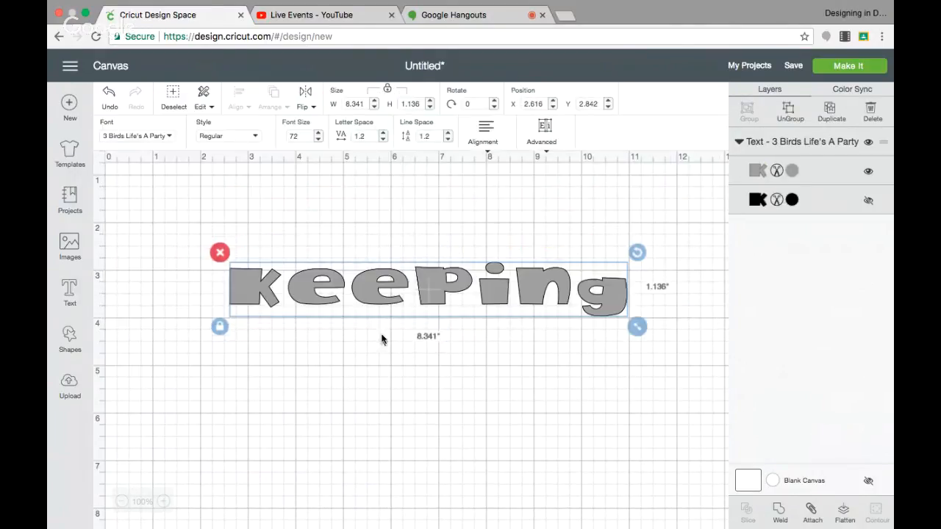
pyautogui.moveTo(384, 294); pyautogui.dragTo(360, 272)
pyautogui.click(868, 201)
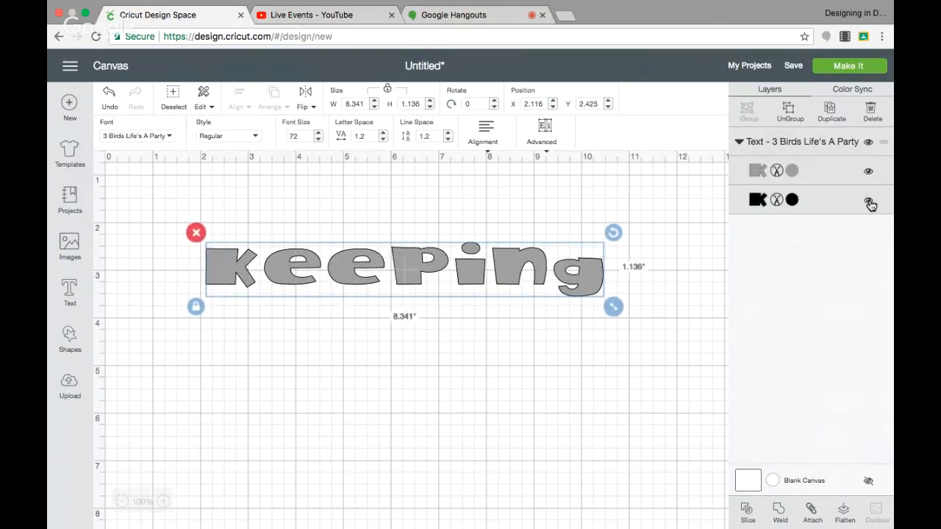
pyautogui.moveTo(503, 280); pyautogui.dragTo(502, 264)
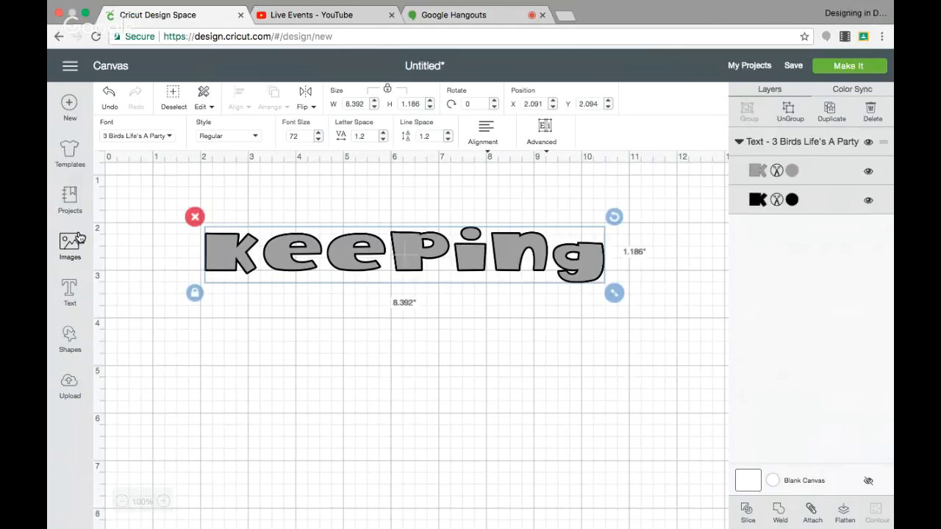
# Step: Add the text "cool" in the same font and place it directly beneath "Keeping", at about X 3.6, Y 3.0
pyautogui.click(69, 290)
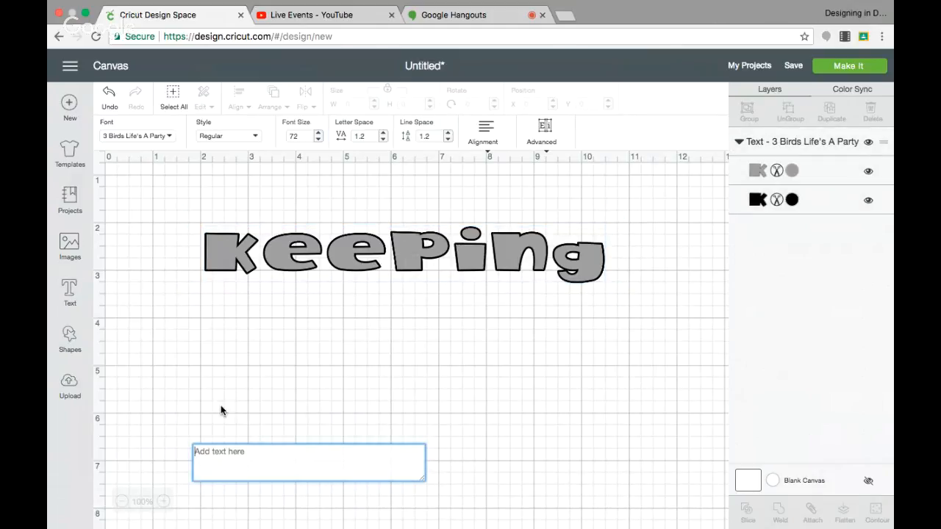
pyautogui.write('cook')
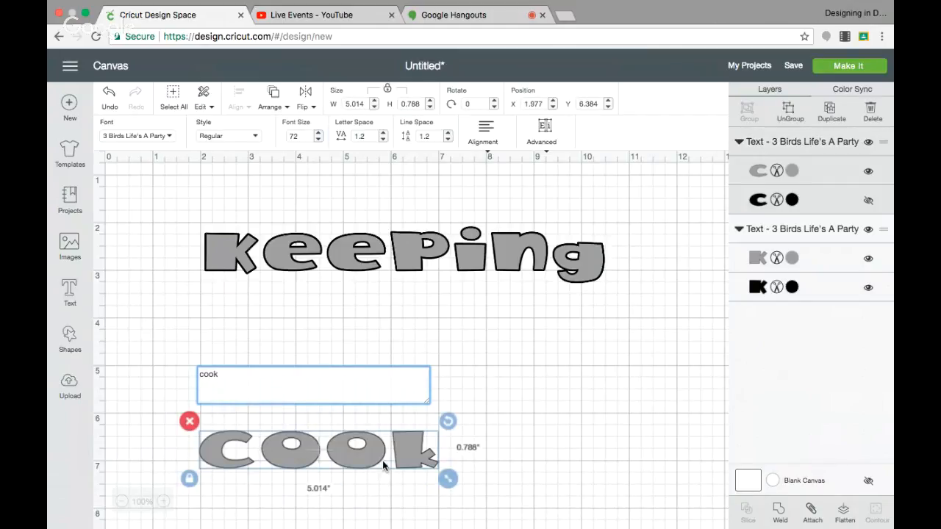
pyautogui.press('BackSpace')
pyautogui.write('l')
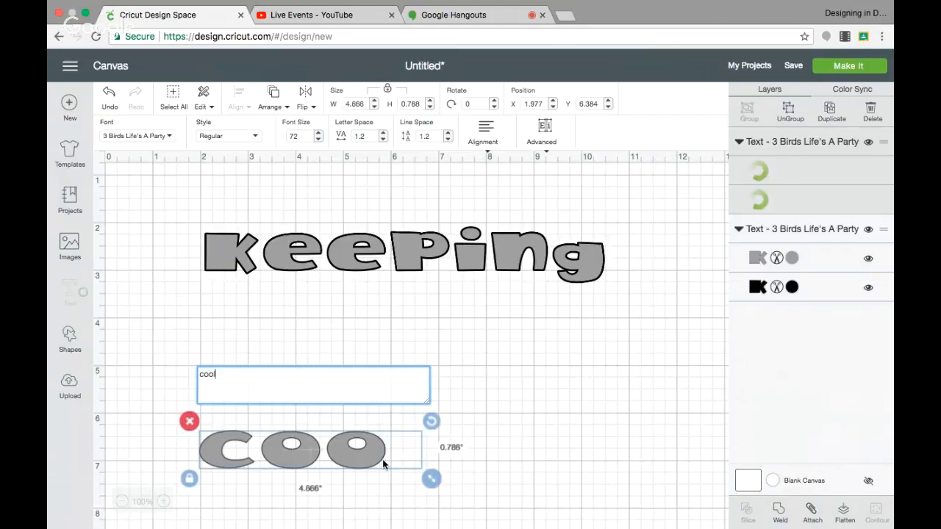
pyautogui.moveTo(410, 448); pyautogui.dragTo(488, 287)
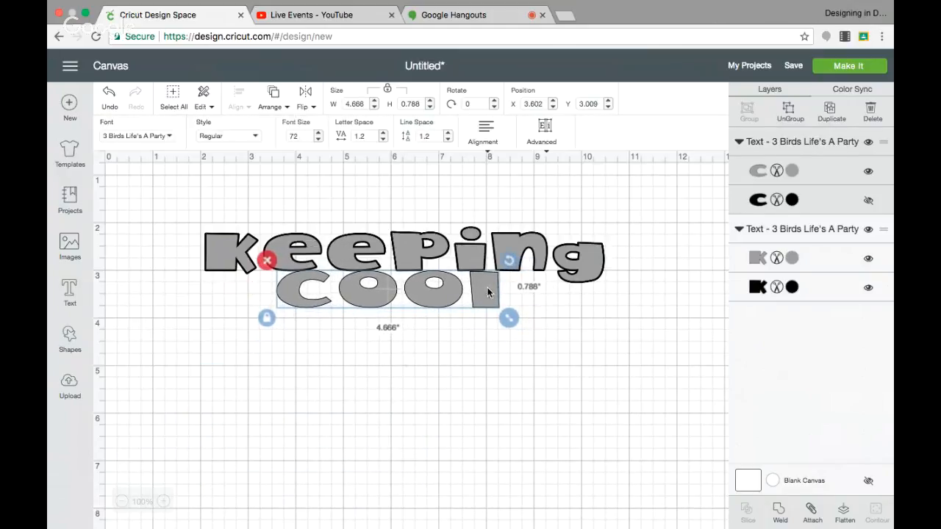
pyautogui.click(367, 380)
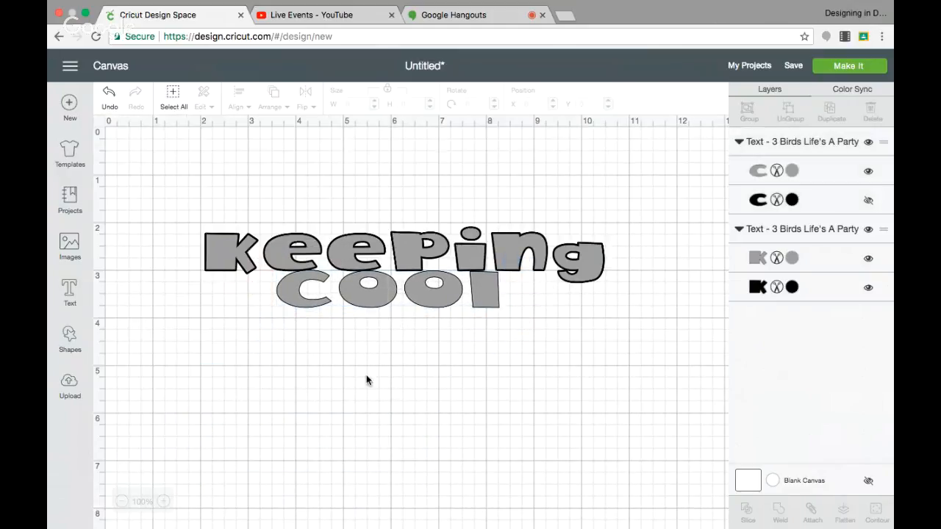
# Step: Add the text "in the pool" and place it below the first two words, at about X 1.0, Y 4.3
pyautogui.click(70, 294)
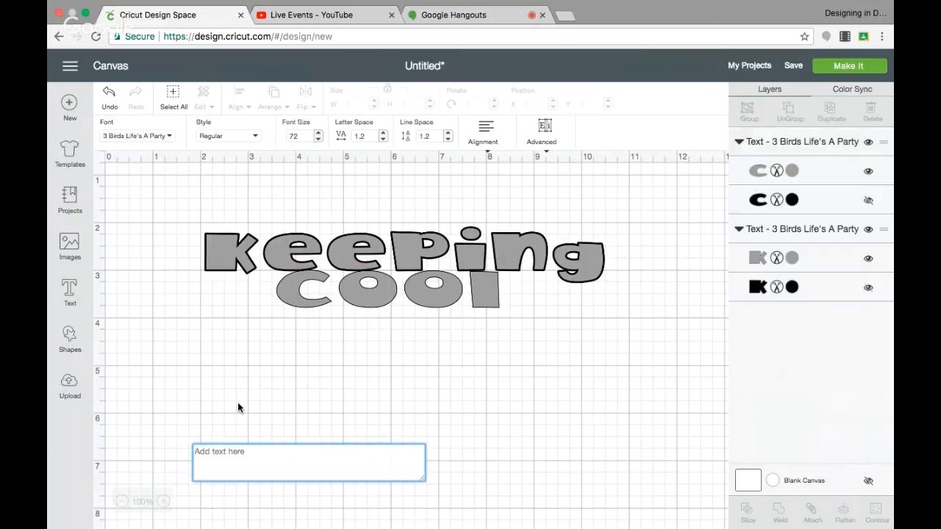
pyautogui.write('in the pool')
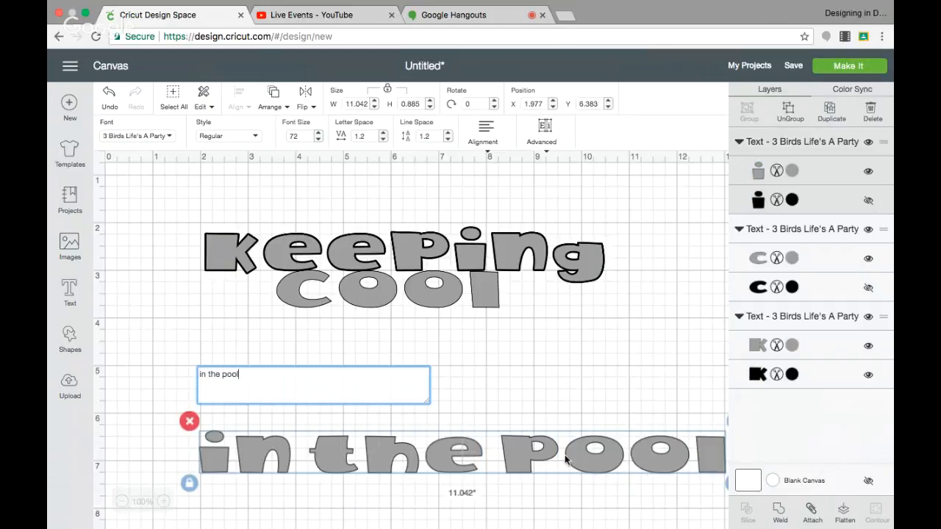
pyautogui.moveTo(546, 458); pyautogui.dragTo(505, 362)
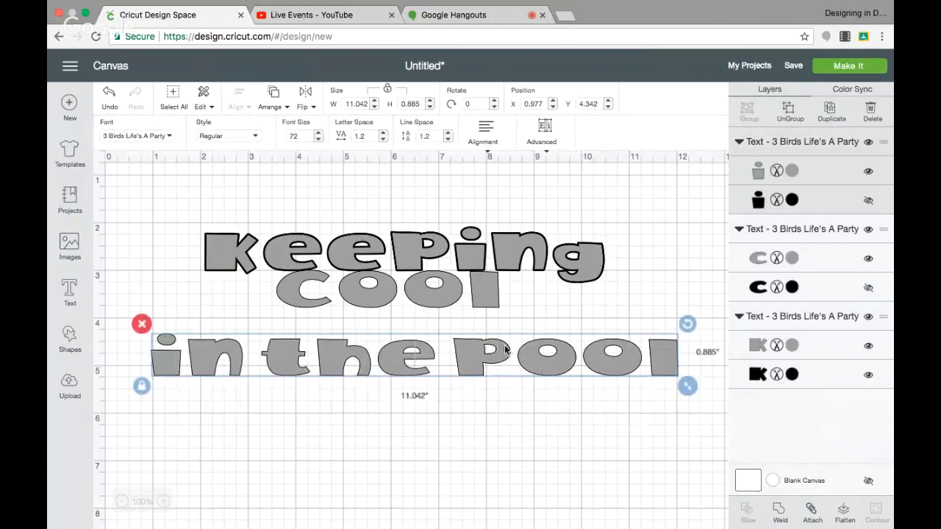
# Step: Shorten the third text line to "in the" and tuck it directly beneath "cool", at about X 2.8, Y 3.7
pyautogui.doubleClick(461, 361)
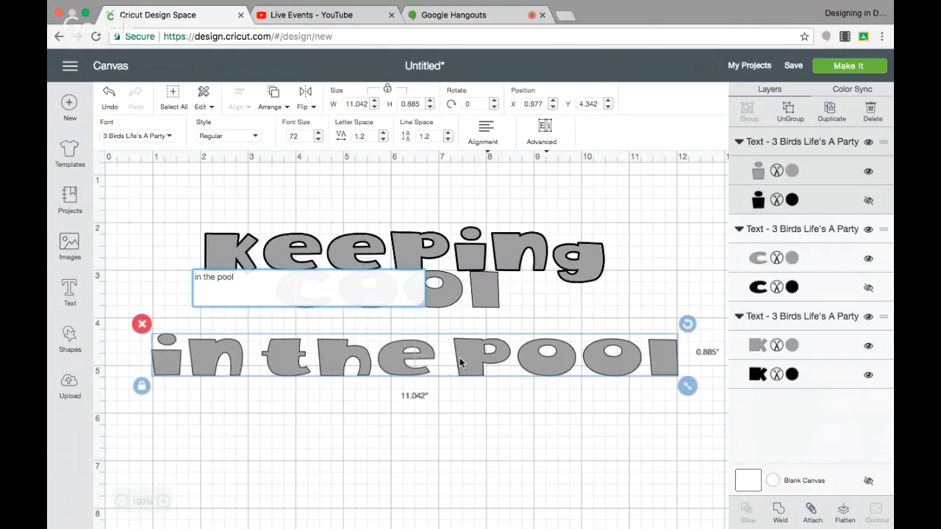
pyautogui.press('BackSpace')
pyautogui.press('BackSpace')
pyautogui.press('BackSpace')
pyautogui.press('BackSpace')
pyautogui.press('BackSpace')
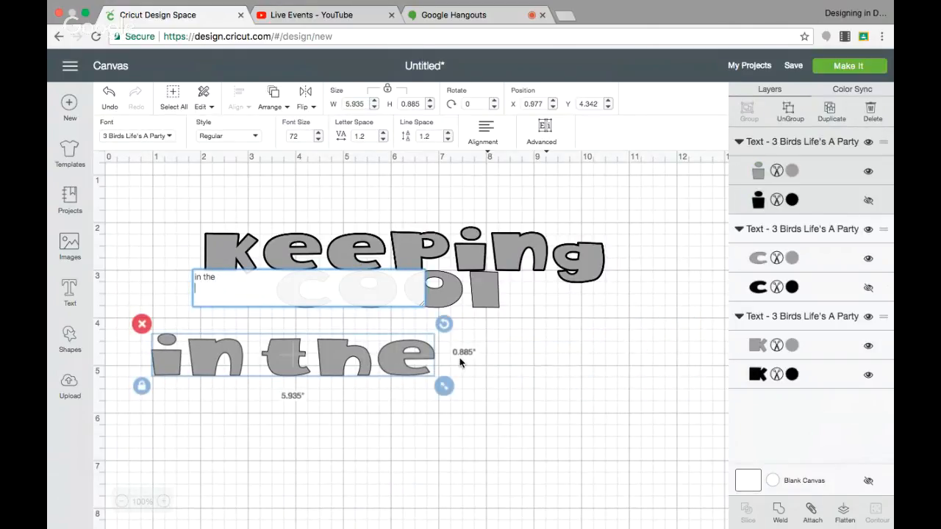
pyautogui.click(441, 421)
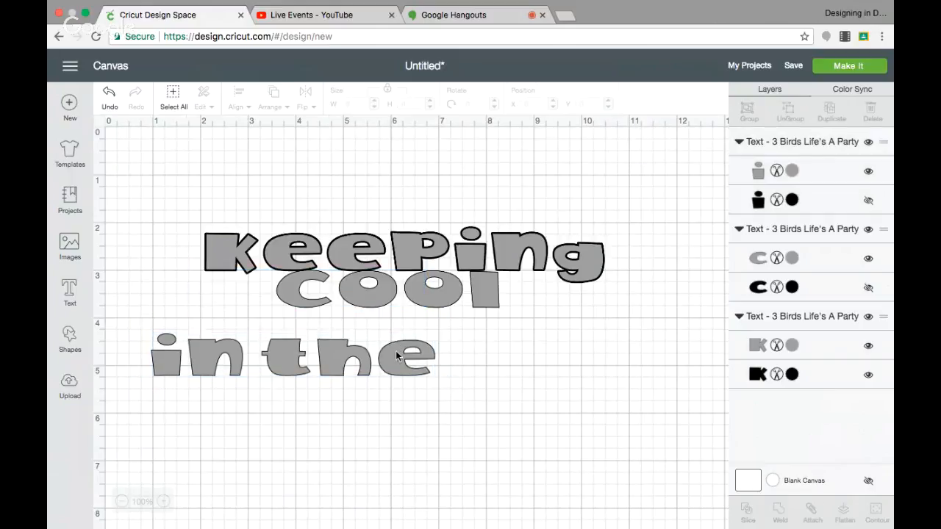
pyautogui.moveTo(396, 356); pyautogui.dragTo(479, 329)
pyautogui.moveTo(485, 322); pyautogui.dragTo(485, 322)
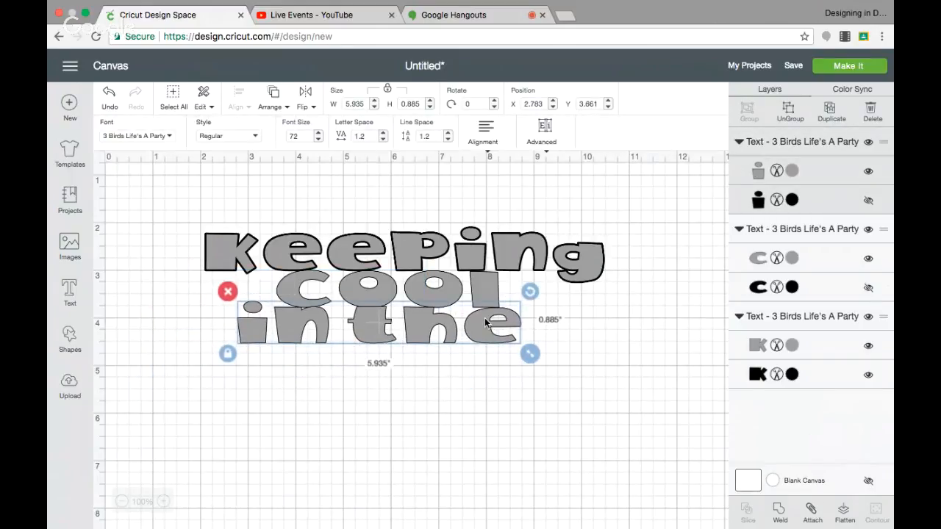
# Step: Show the hidden black shadow layers of the "in the" and "cool" texts
pyautogui.click(479, 292)
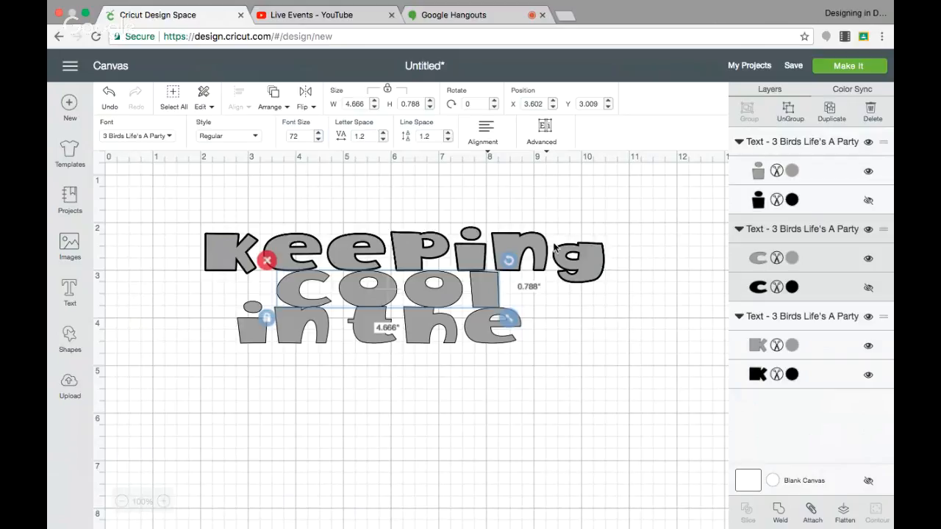
pyautogui.click(869, 201)
pyautogui.click(868, 288)
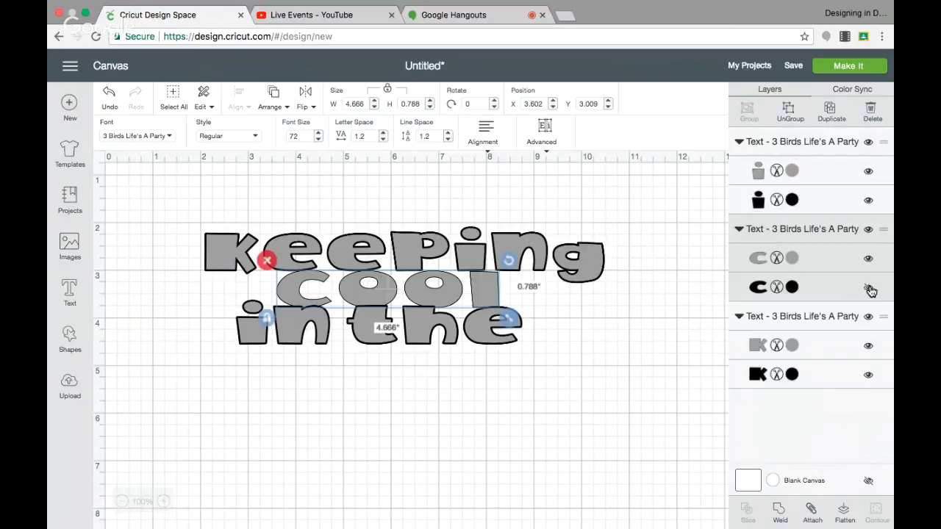
pyautogui.click(427, 329)
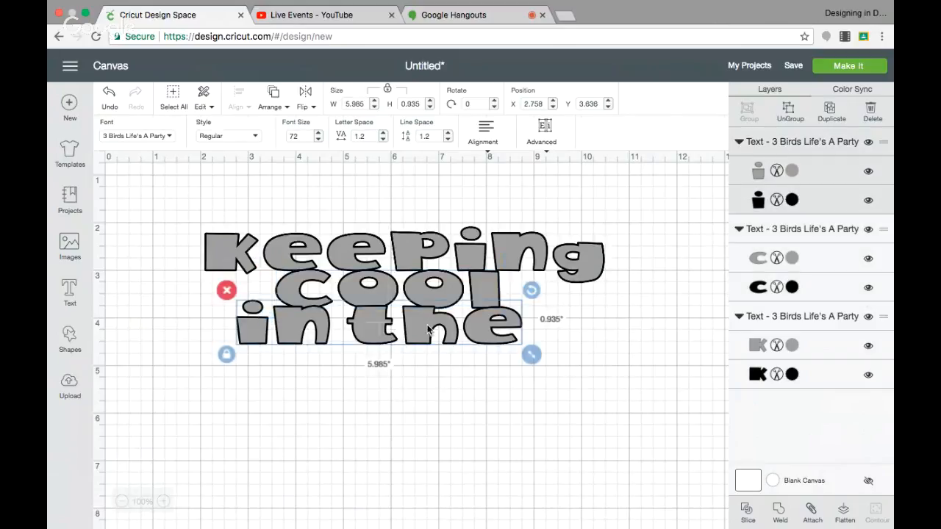
pyautogui.click(280, 421)
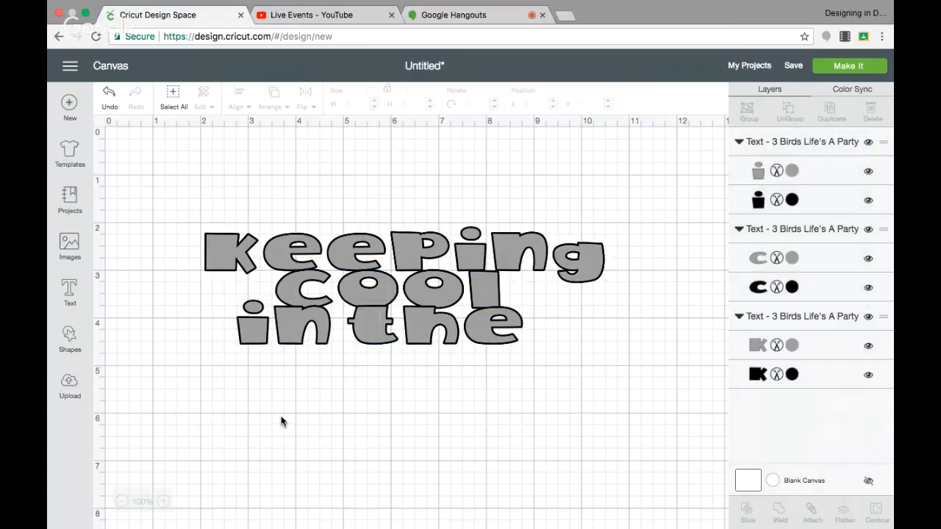
# Step: Add the text "pool" beneath "in the", show its black shadow layer, and position it at about X 3.7, Y 4.5
pyautogui.click(69, 288)
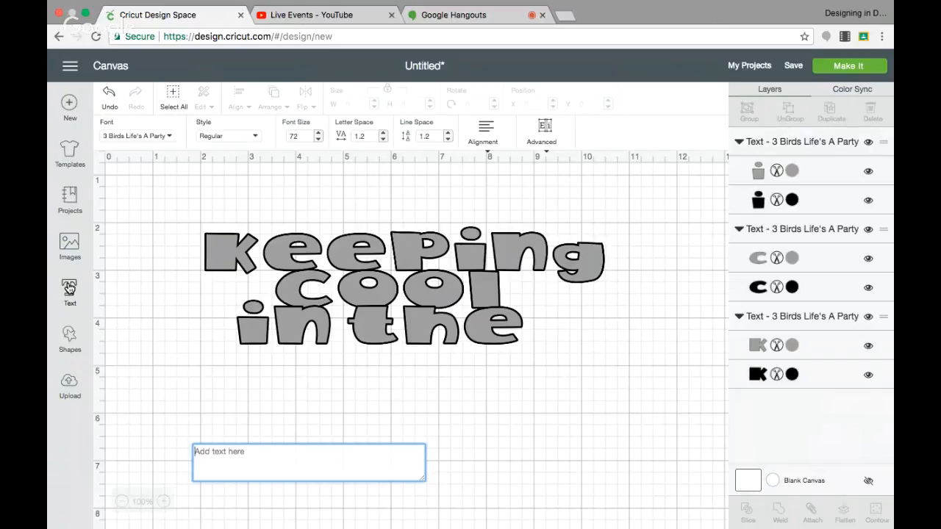
pyautogui.write('pool')
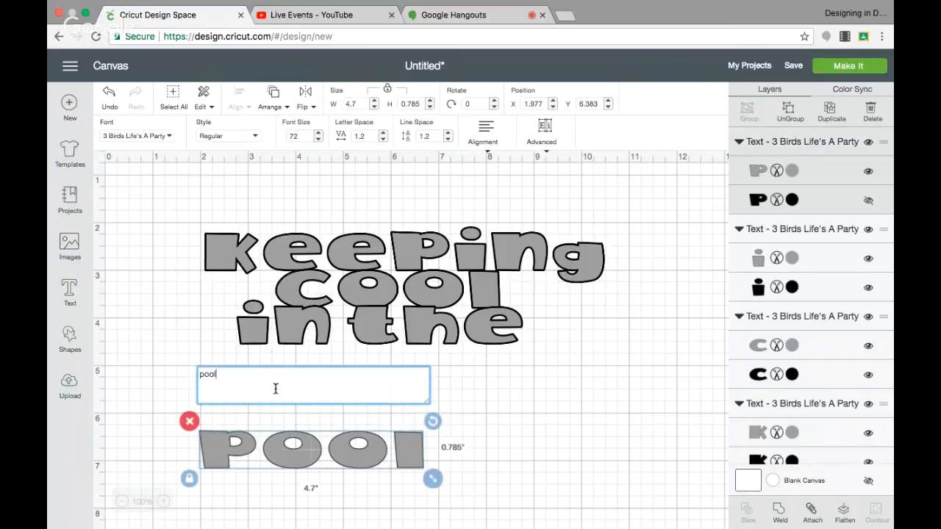
pyautogui.moveTo(291, 463); pyautogui.dragTo(377, 376)
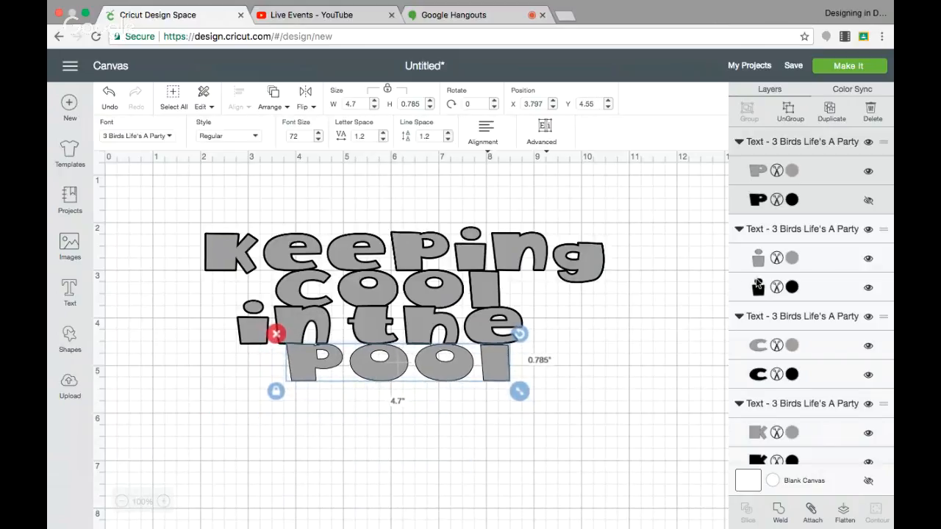
pyautogui.click(868, 200)
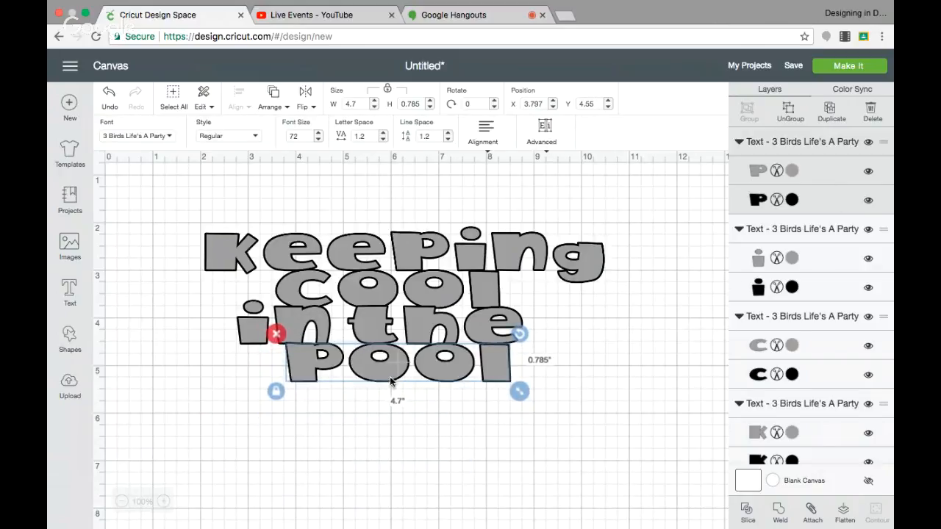
pyautogui.moveTo(426, 376); pyautogui.dragTo(422, 375)
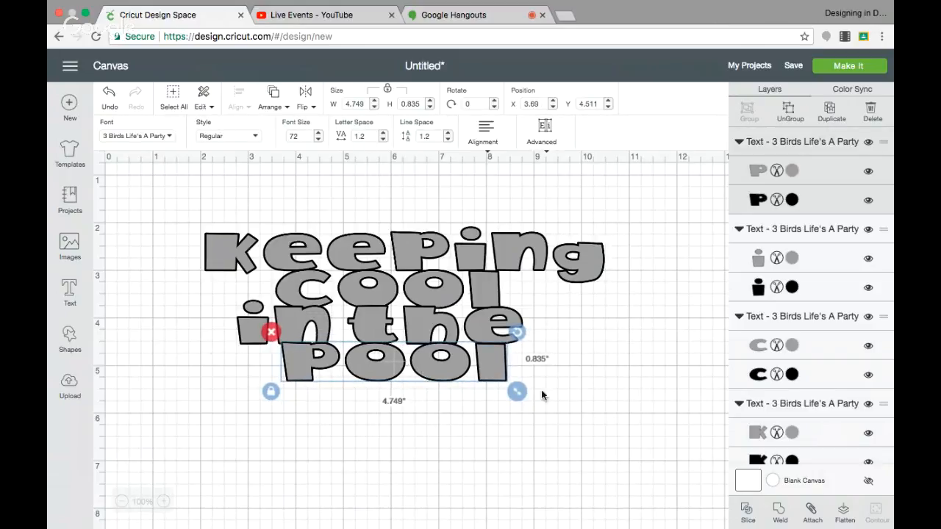
# Step: Ungroup the grey and black layers of each text: "Keeping", "cool", "in the" and "pool"
pyautogui.click(402, 249)
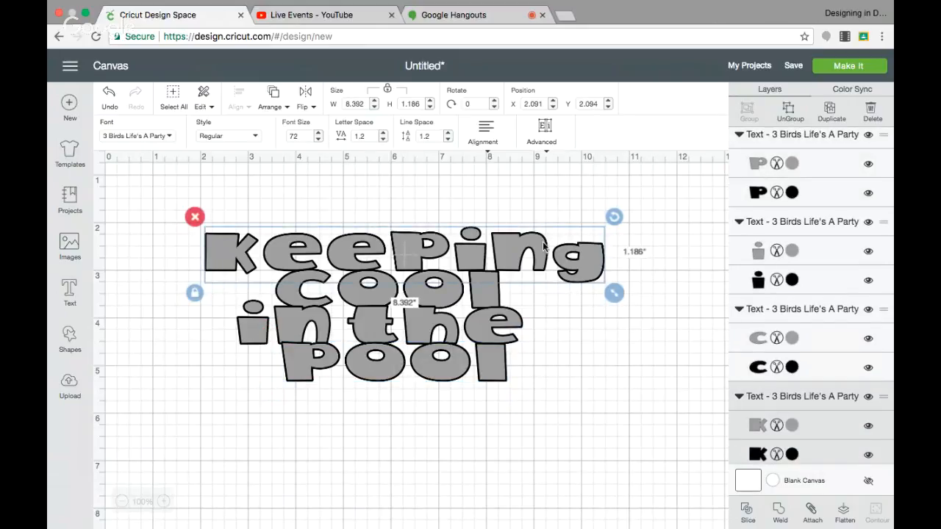
pyautogui.click(792, 111)
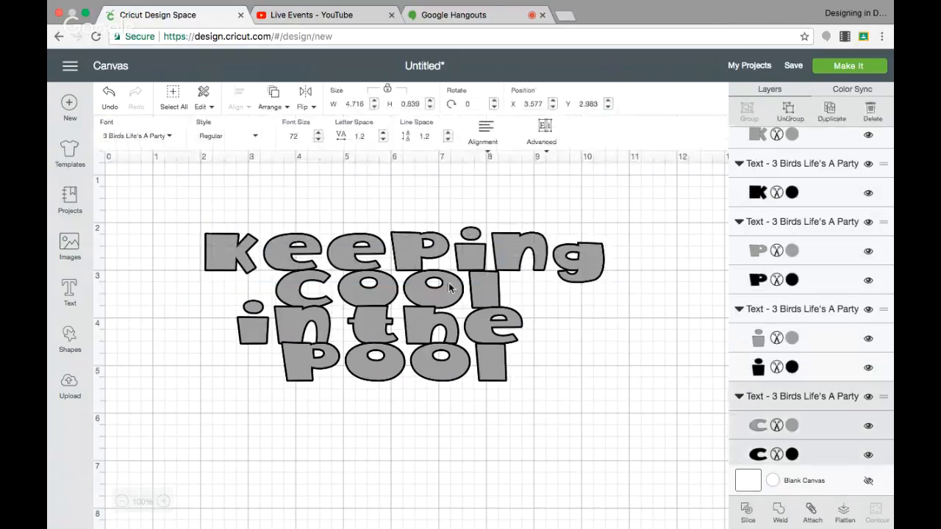
pyautogui.click(536, 266)
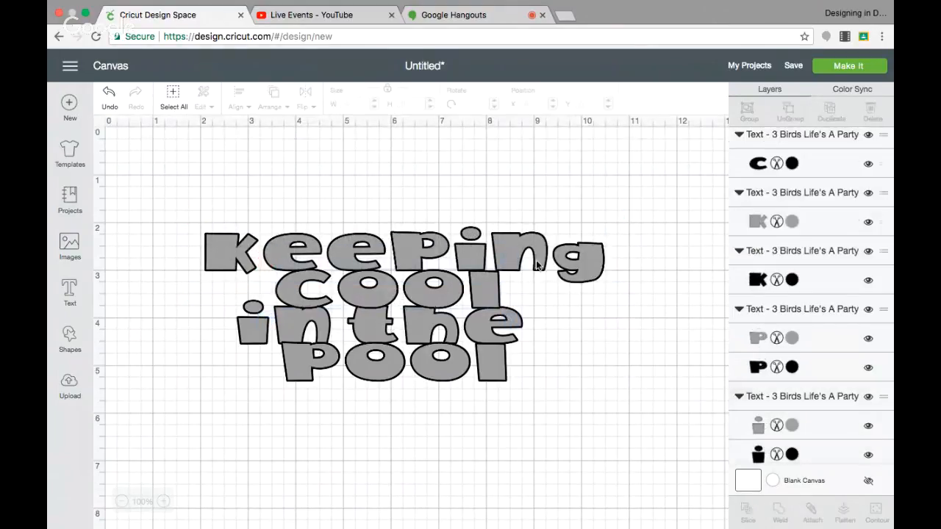
pyautogui.click(425, 333)
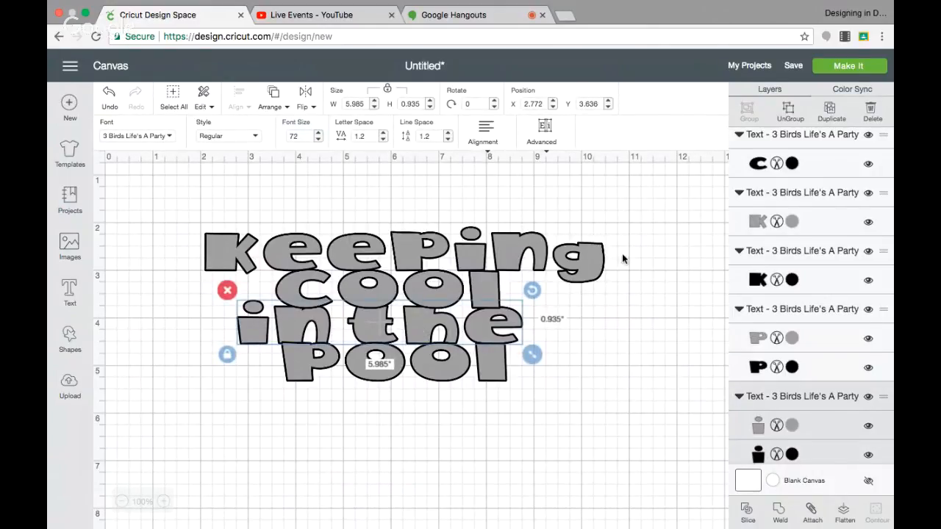
pyautogui.click(790, 114)
pyautogui.click(358, 369)
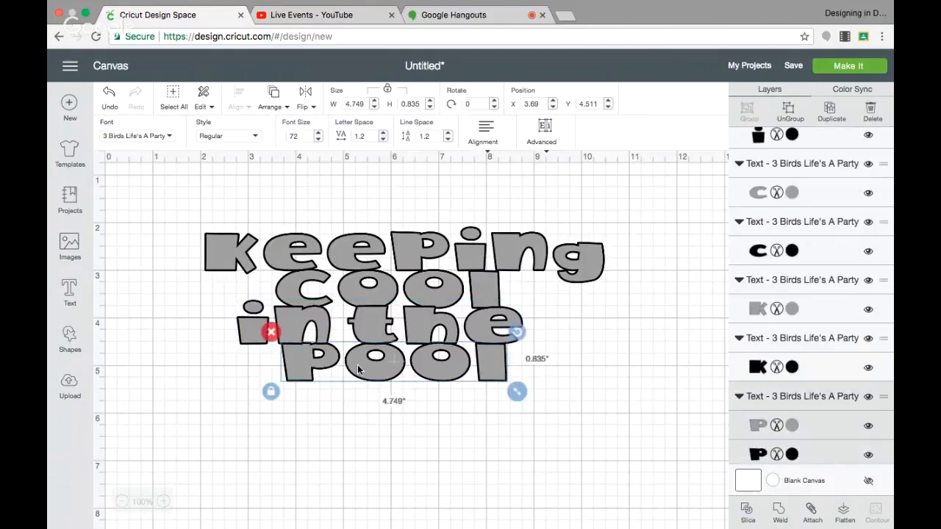
pyautogui.click(788, 110)
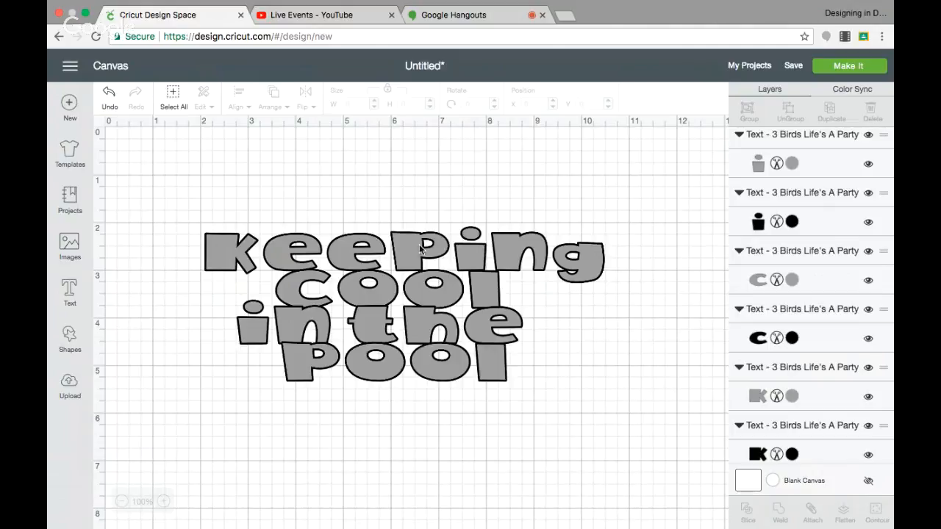
# Step: Move the grey layers of all four texts off their black shadows to the empty canvas area below, starting around Y 7
pyautogui.moveTo(402, 247); pyautogui.dragTo(376, 480)
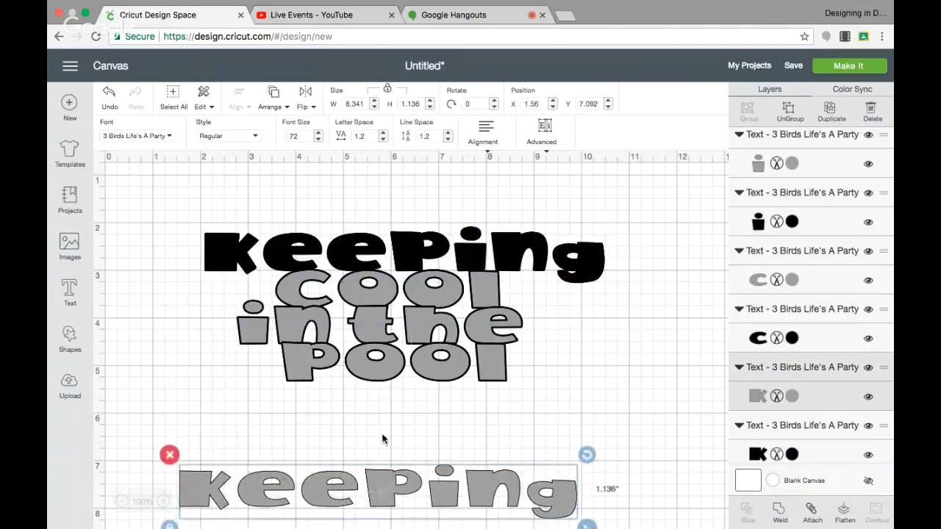
pyautogui.moveTo(385, 293); pyautogui.dragTo(383, 499)
pyautogui.moveTo(373, 325); pyautogui.dragTo(362, 502)
pyautogui.moveTo(372, 365); pyautogui.dragTo(370, 494)
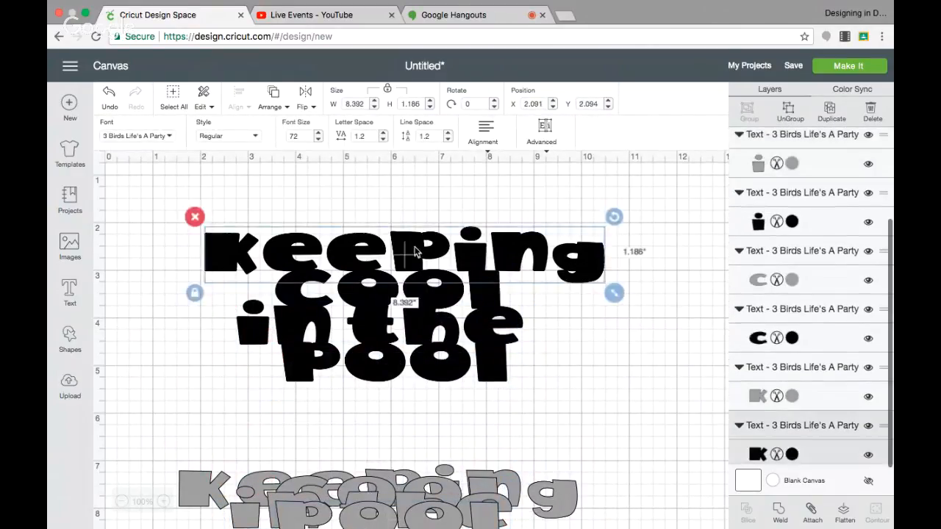
# Step: Space out the black shadow words by moving "Keeping" up to about Y 1.7 and "cool" up to about Y 2.9
pyautogui.moveTo(409, 249); pyautogui.dragTo(414, 230)
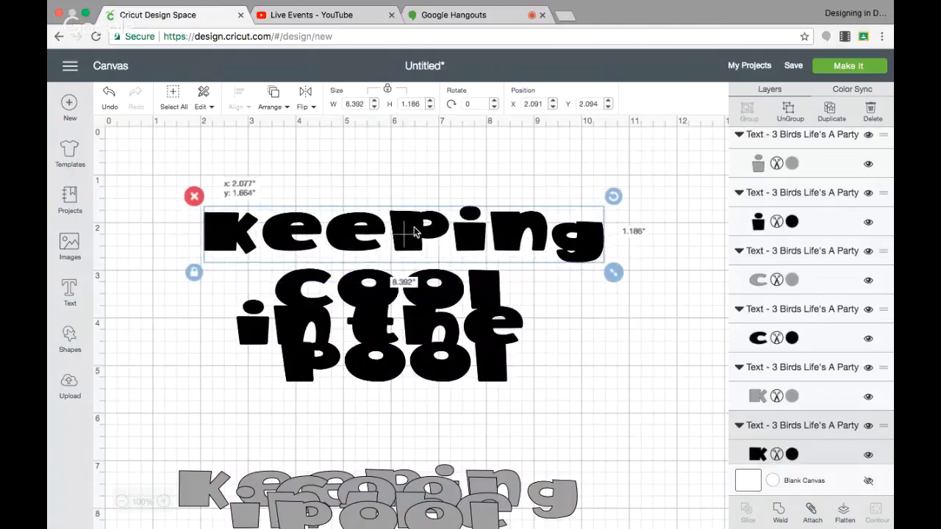
pyautogui.click(443, 294)
pyautogui.moveTo(443, 295); pyautogui.dragTo(446, 288)
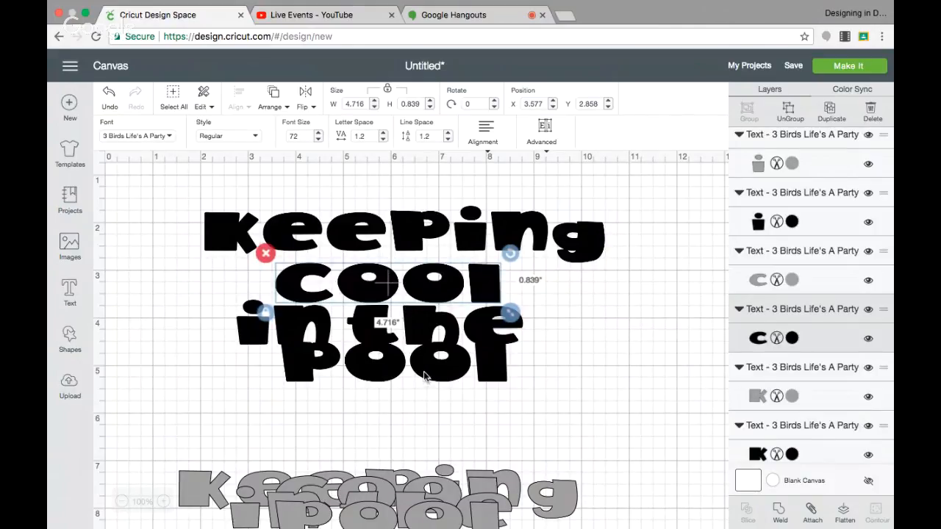
# Step: Reposition the black words vertically, moving "pool" to about Y 4.9, "in the" to Y 3.8, "cool" to Y 3.1 and "Keeping" to Y 2.2
pyautogui.moveTo(424, 377); pyautogui.dragTo(427, 395)
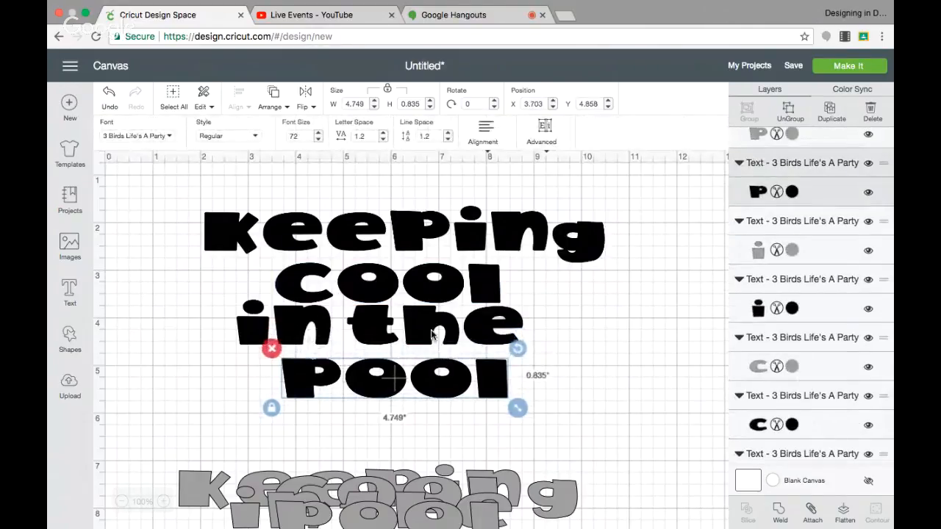
pyautogui.moveTo(432, 334); pyautogui.dragTo(436, 342)
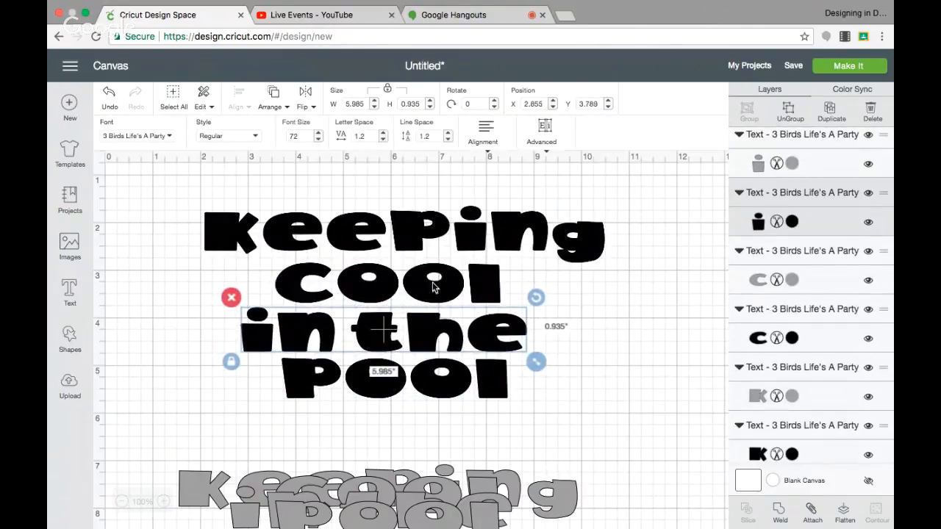
pyautogui.moveTo(433, 286); pyautogui.dragTo(431, 294)
pyautogui.click(416, 234)
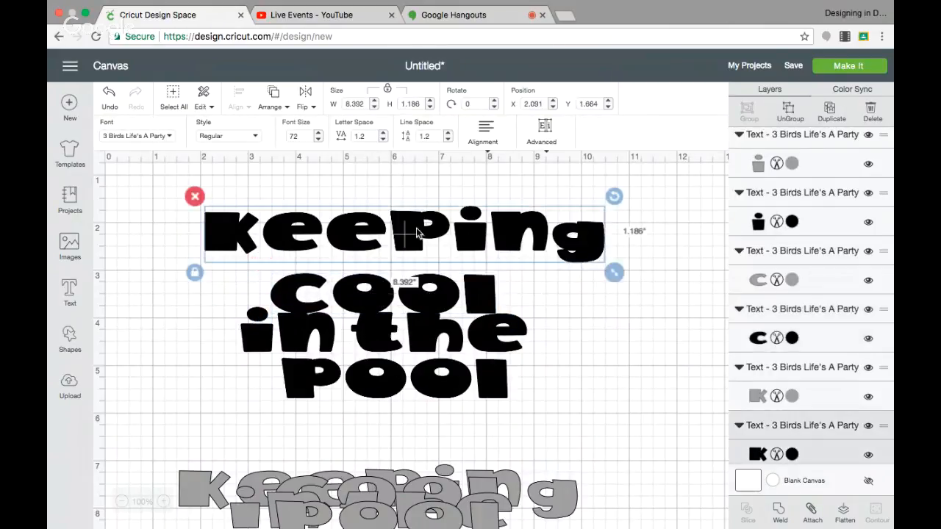
pyautogui.moveTo(415, 234); pyautogui.dragTo(417, 258)
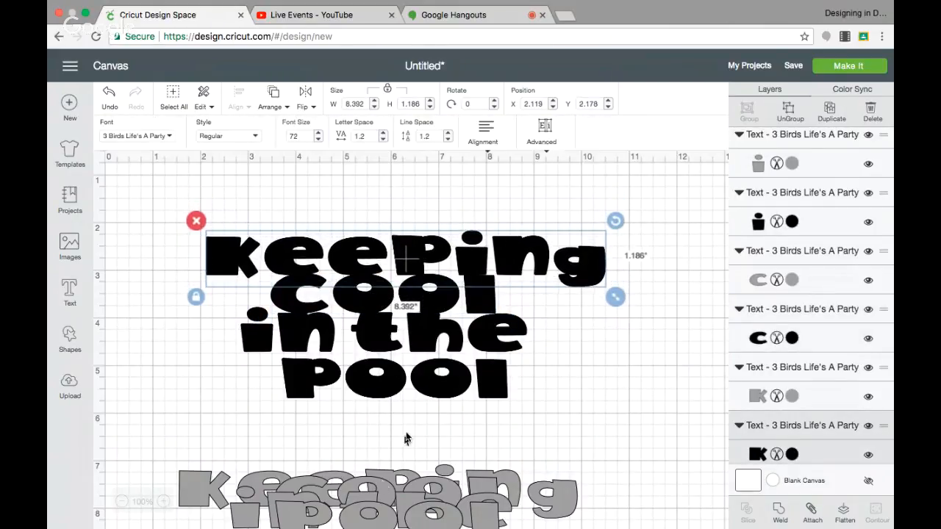
# Step: Move the grey "Keeping" up to about Y 5.9, then back down onto the other grey words at about Y 6.9
pyautogui.moveTo(381, 474); pyautogui.dragTo(390, 415)
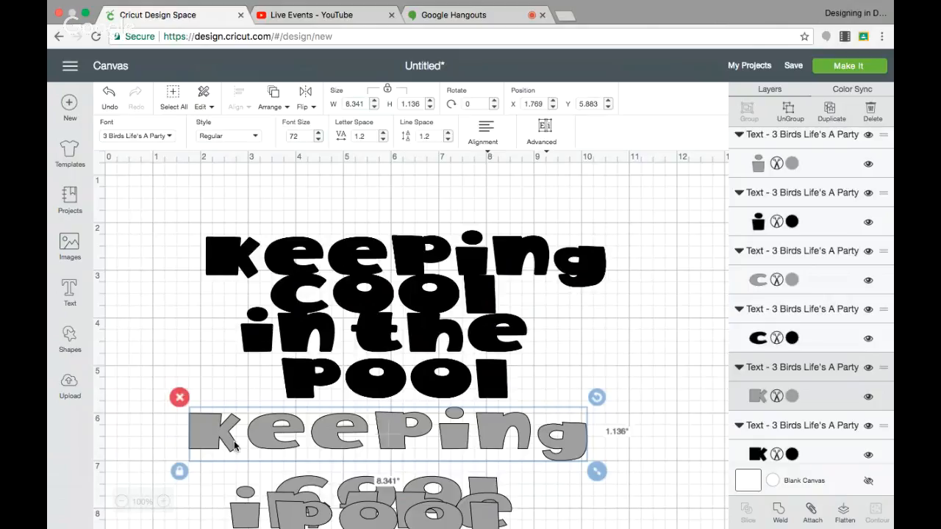
pyautogui.moveTo(281, 427); pyautogui.dragTo(277, 473)
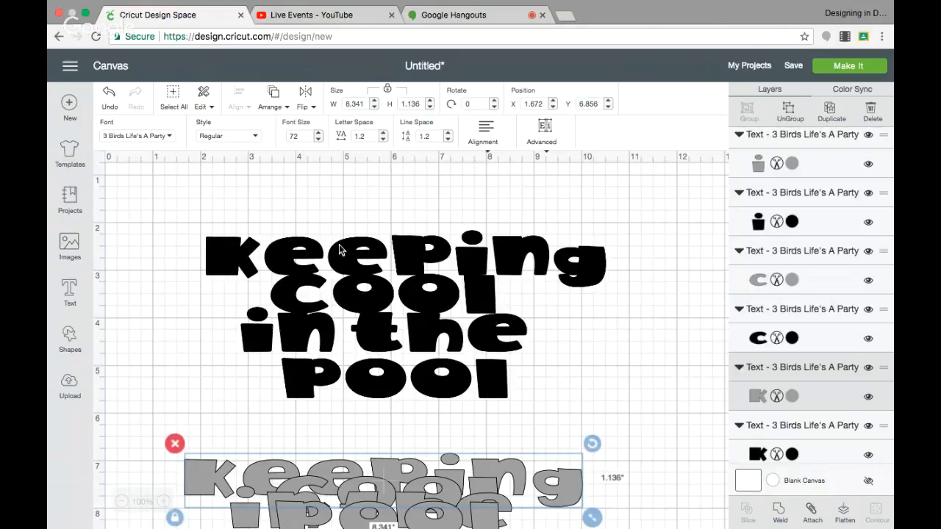
# Step: Ungroup the black "Keeping" into letters at about Y 1.9 and tuck its two e's against the K at staggered heights
pyautogui.moveTo(339, 252); pyautogui.dragTo(336, 238)
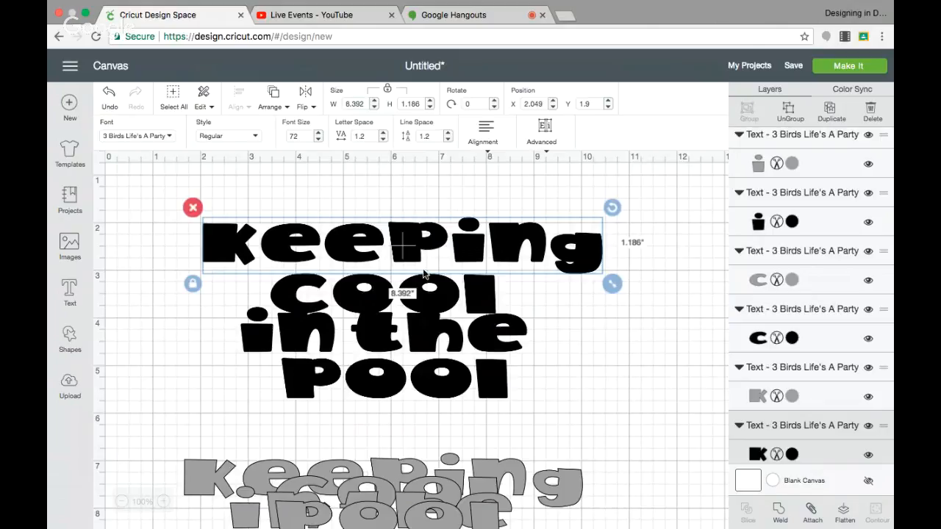
pyautogui.click(790, 112)
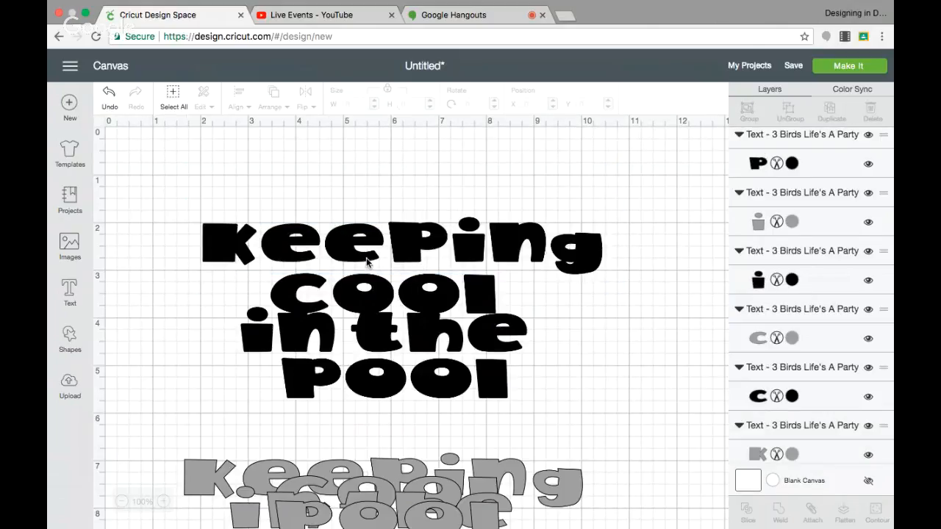
pyautogui.moveTo(305, 248); pyautogui.dragTo(290, 243)
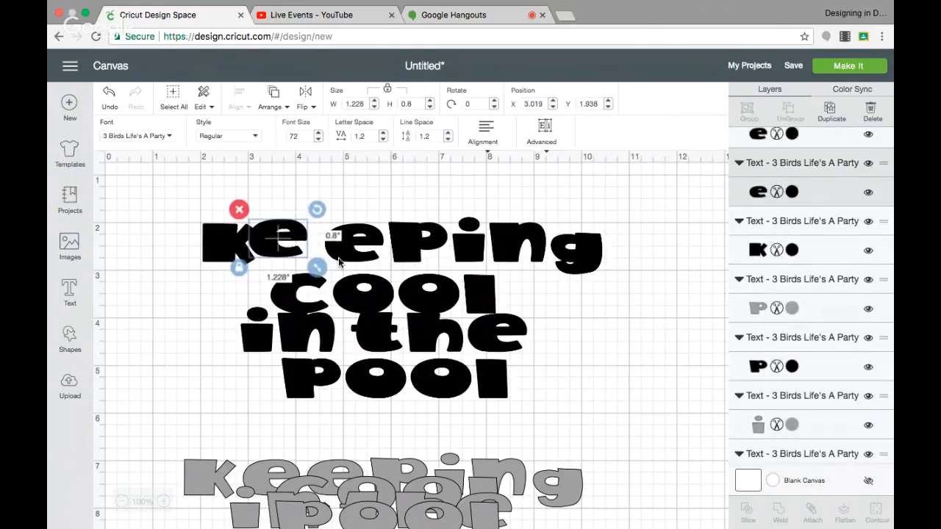
pyautogui.moveTo(343, 255); pyautogui.dragTo(321, 257)
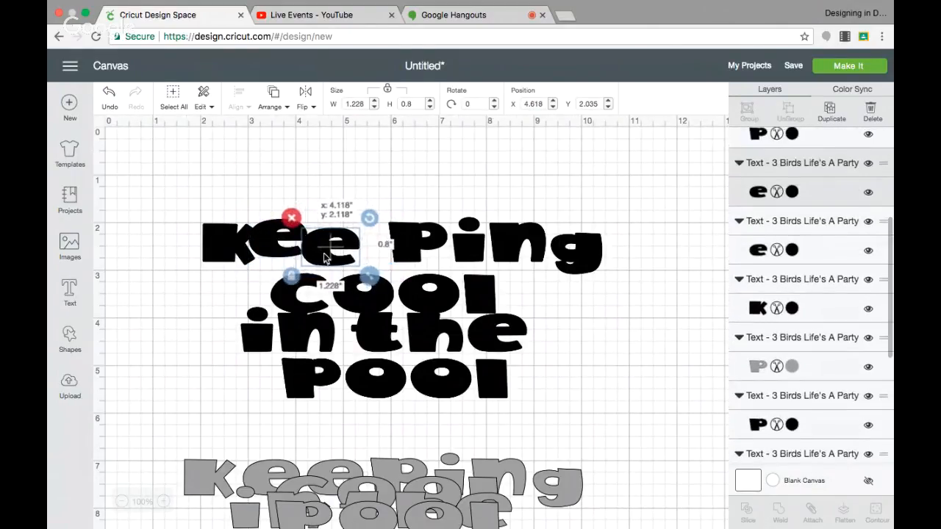
pyautogui.moveTo(403, 253)
pyautogui.mouseDown()
pyautogui.moveTo(381, 247)
pyautogui.moveTo(403, 246)
pyautogui.mouseUp()
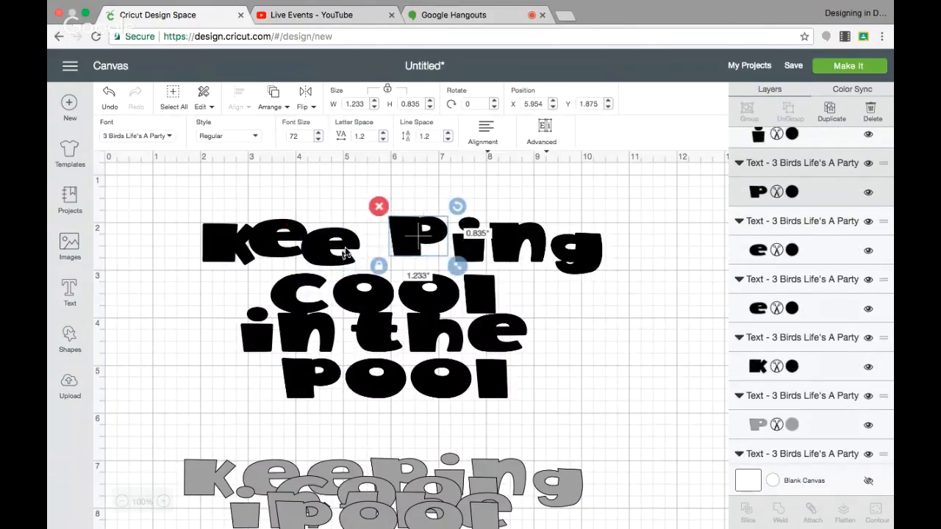
pyautogui.moveTo(330, 243); pyautogui.dragTo(325, 254)
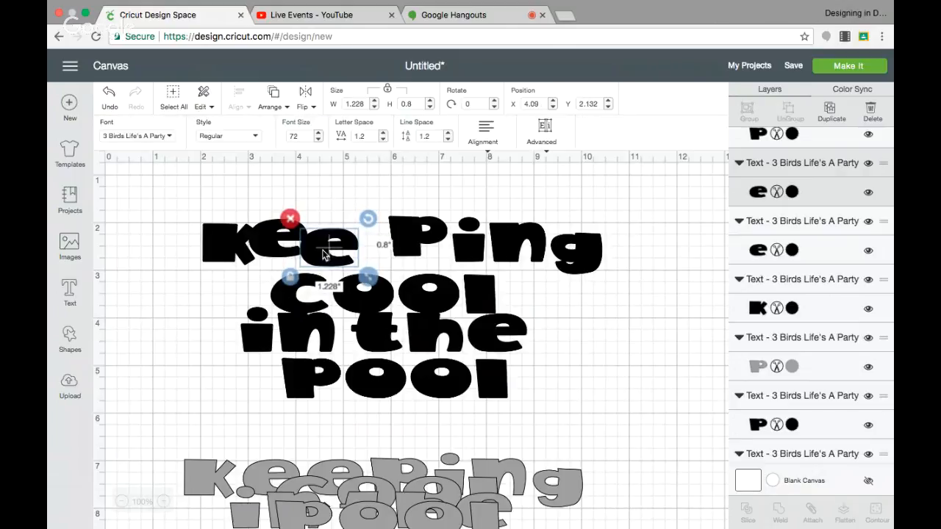
# Step: Close up the black P, i, n and g of "Keeping" so they overlap at staggered heights, with the g at about X 7.9, Y 2.2
pyautogui.click(411, 250)
pyautogui.moveTo(404, 249); pyautogui.dragTo(365, 252)
pyautogui.moveTo(459, 257); pyautogui.dragTo(416, 256)
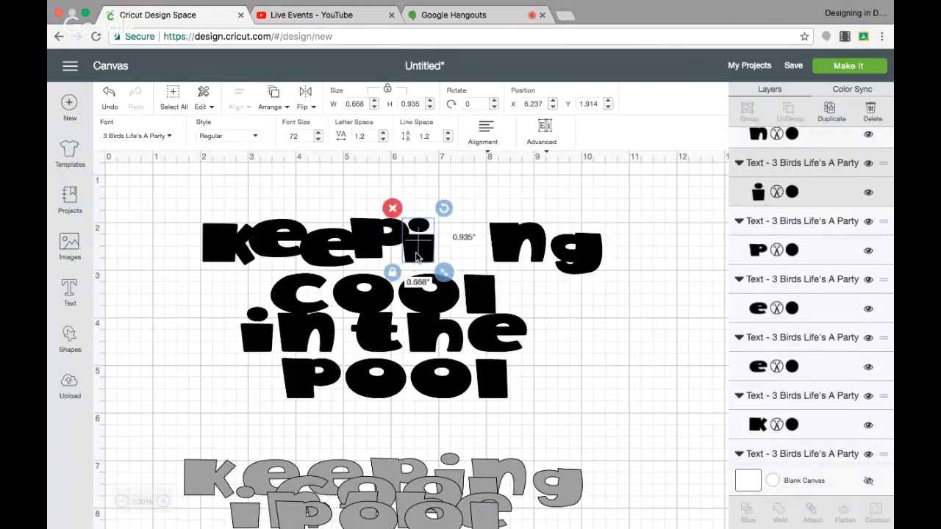
pyautogui.moveTo(512, 245); pyautogui.dragTo(452, 236)
pyautogui.moveTo(574, 259); pyautogui.dragTo(498, 260)
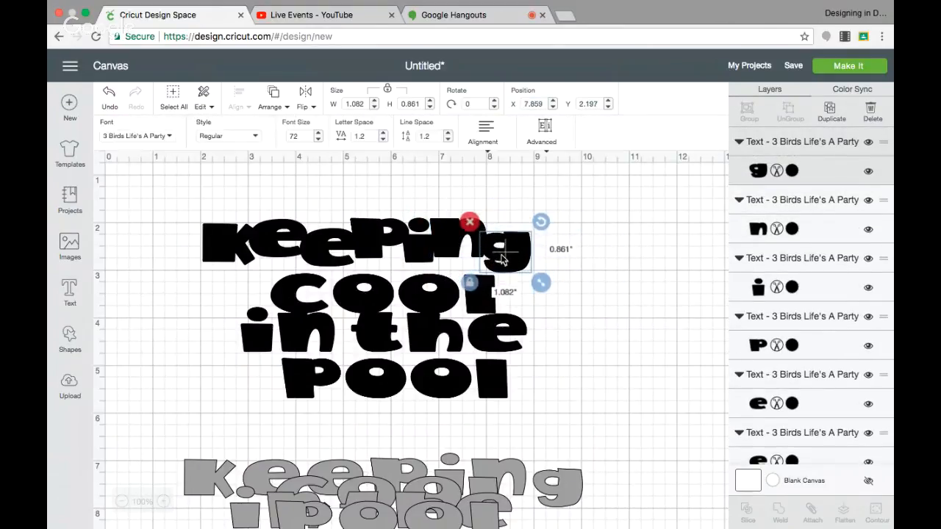
pyautogui.click(563, 306)
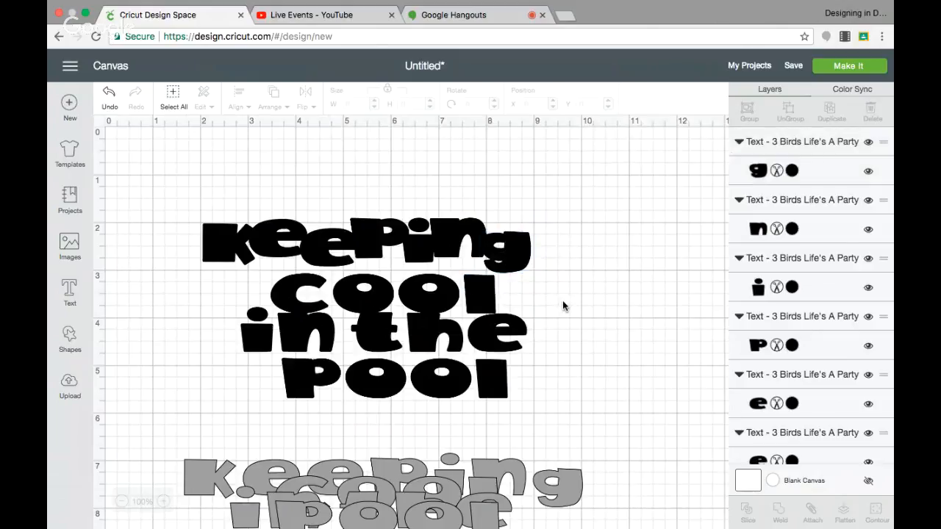
# Step: Reduce the letter spacing of the black "cool" to -0.5 and place it beneath "Keeping" at about X 3.5, Y 2.9
pyautogui.click(295, 282)
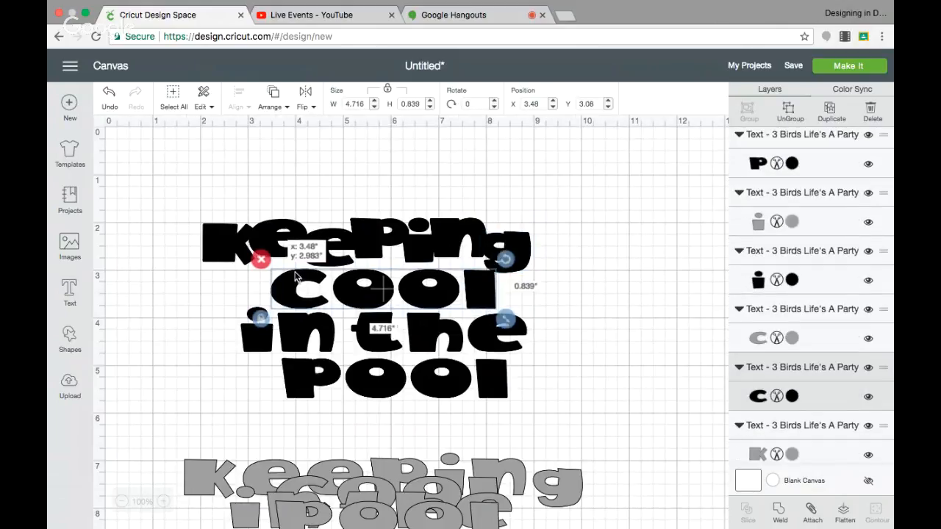
pyautogui.moveTo(446, 288); pyautogui.dragTo(429, 283)
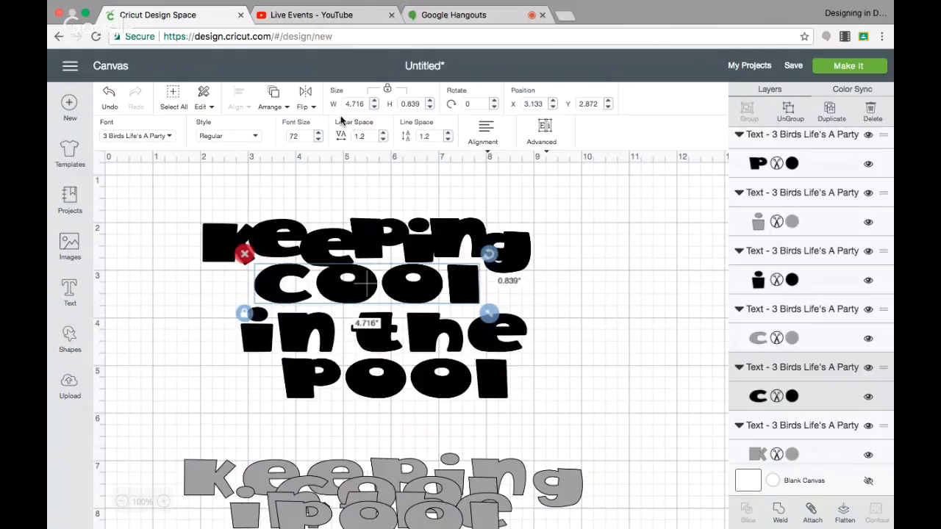
pyautogui.click(383, 139)
pyautogui.click(383, 140)
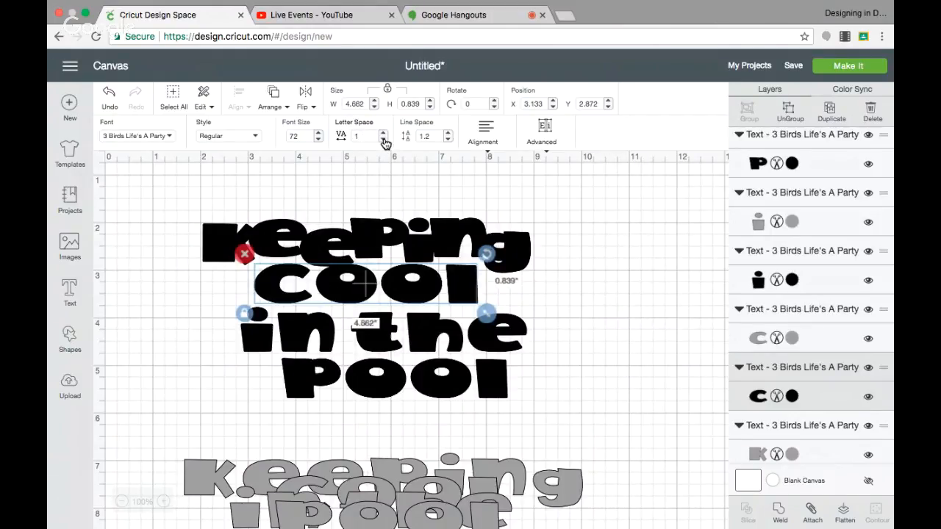
pyautogui.click(383, 140)
pyautogui.click(382, 140)
pyautogui.click(382, 140)
pyautogui.click(383, 140)
pyautogui.click(383, 140)
pyautogui.click(383, 140)
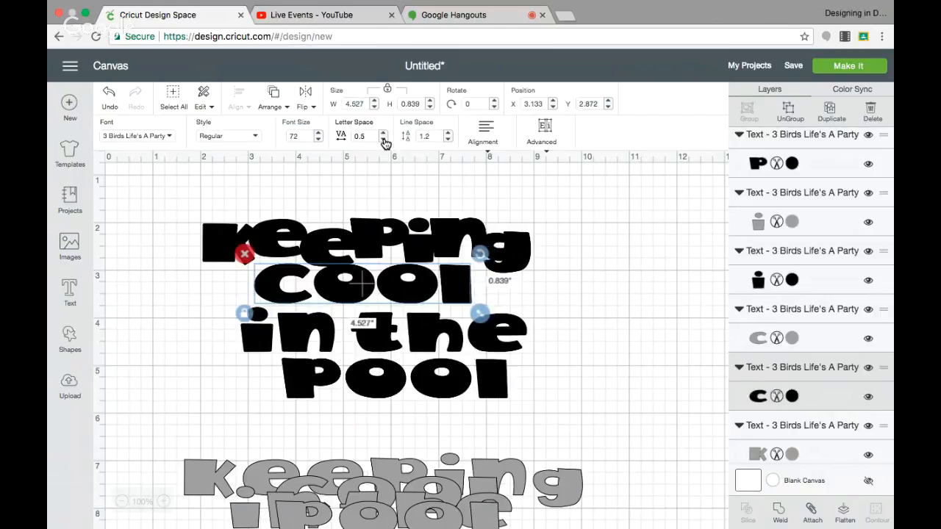
pyautogui.click(382, 140)
pyautogui.click(383, 140)
pyautogui.click(383, 140)
pyautogui.click(382, 140)
pyautogui.click(383, 140)
pyautogui.click(383, 139)
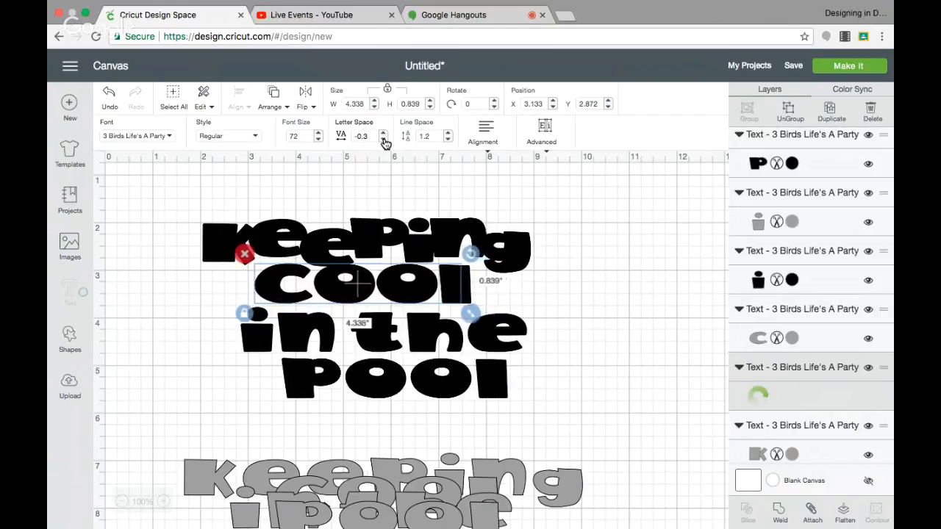
pyautogui.click(383, 139)
pyautogui.click(382, 140)
pyautogui.click(383, 139)
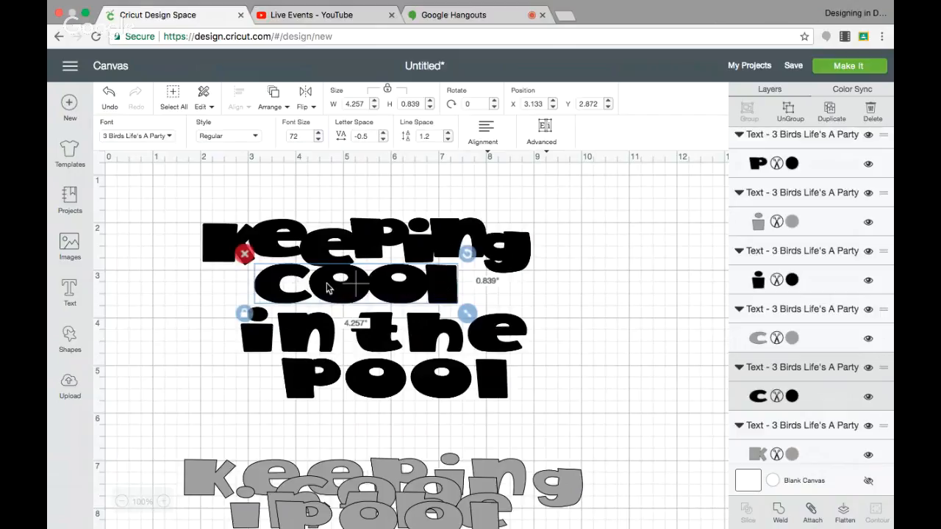
pyautogui.moveTo(329, 288); pyautogui.dragTo(345, 287)
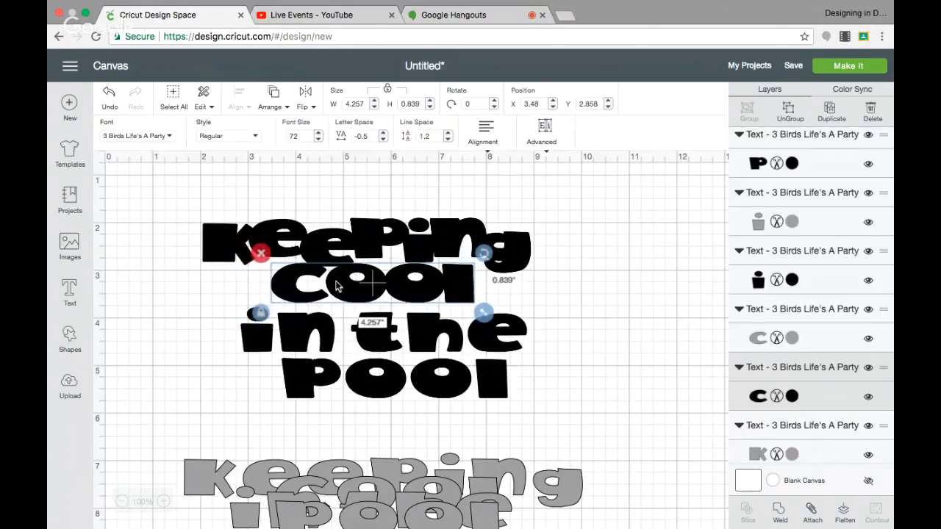
# Step: Ungroup the black "cool" into letters and overlap them at staggered heights, from the c at about X 3.5 to the l at about X 6.7
pyautogui.click(785, 111)
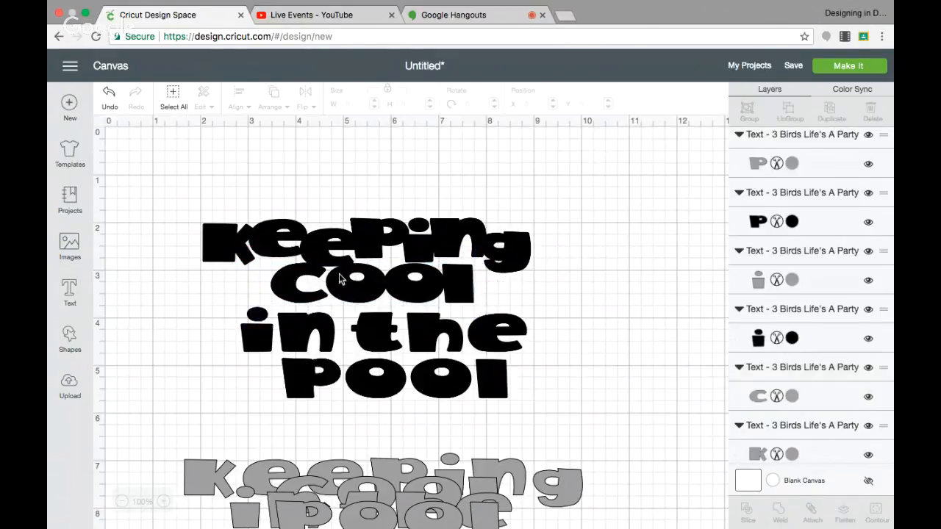
pyautogui.click(303, 294)
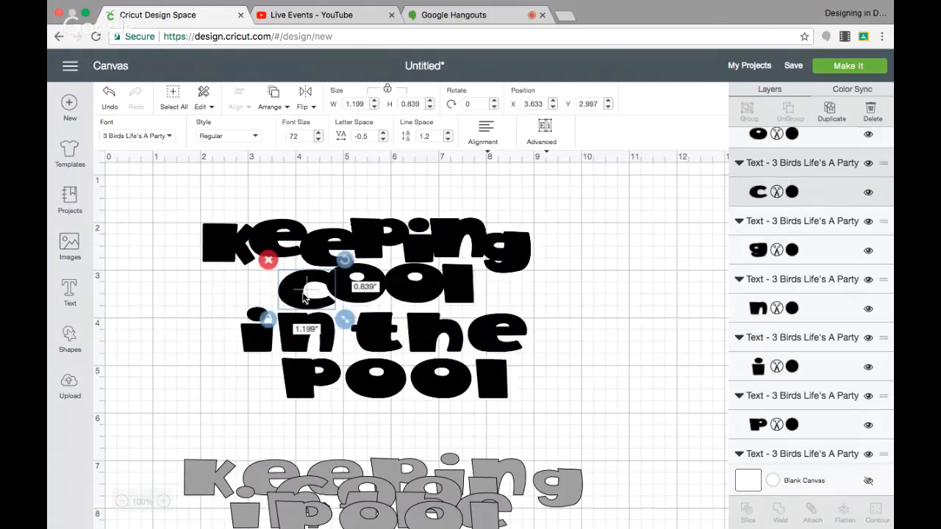
pyautogui.moveTo(304, 294); pyautogui.dragTo(297, 283)
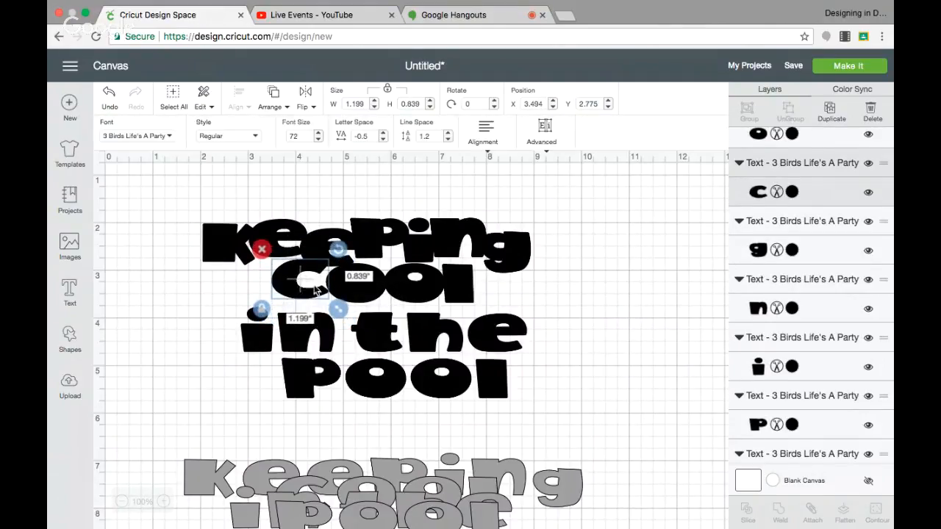
pyautogui.click(367, 298)
pyautogui.click(397, 297)
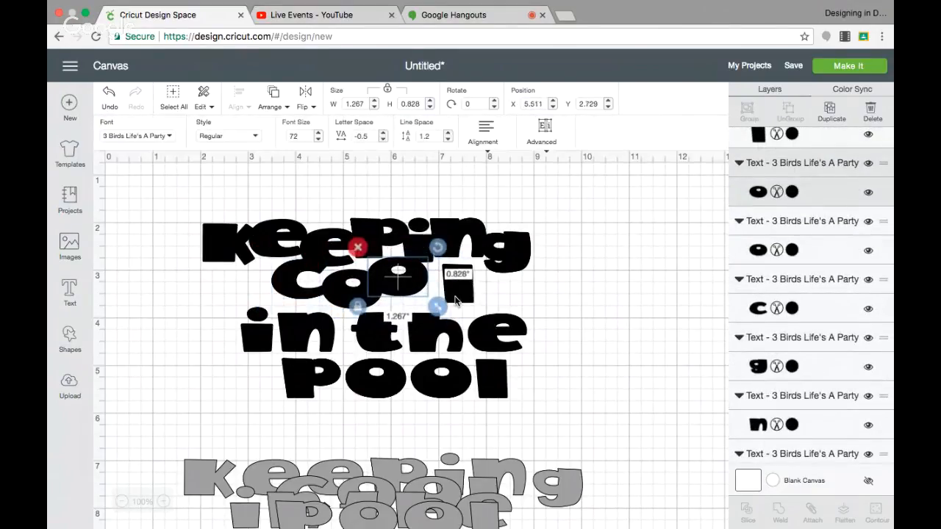
pyautogui.click(456, 299)
pyautogui.moveTo(455, 298); pyautogui.dragTo(435, 294)
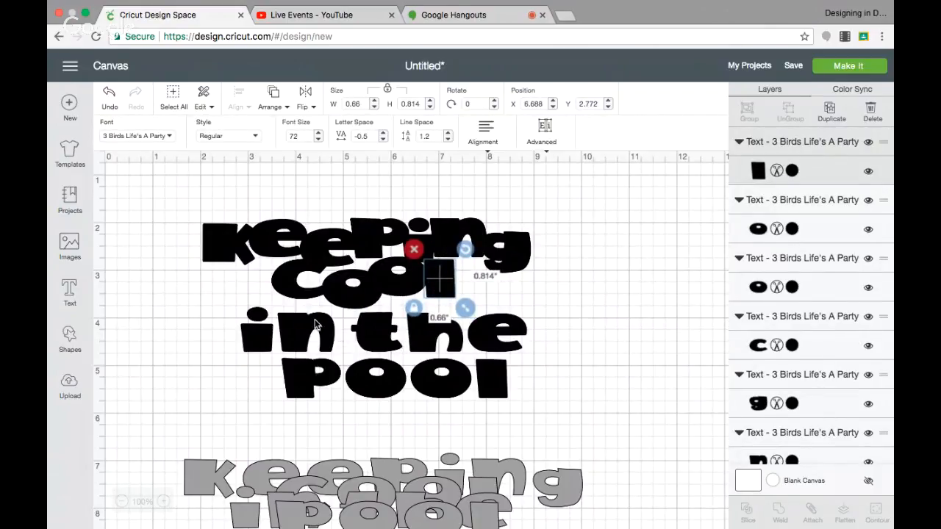
# Step: Move the black "in the" up against "cool", ungroup it into letters, and set the i beside the n at about X 2.7, Y 3.4
pyautogui.moveTo(314, 325); pyautogui.dragTo(298, 312)
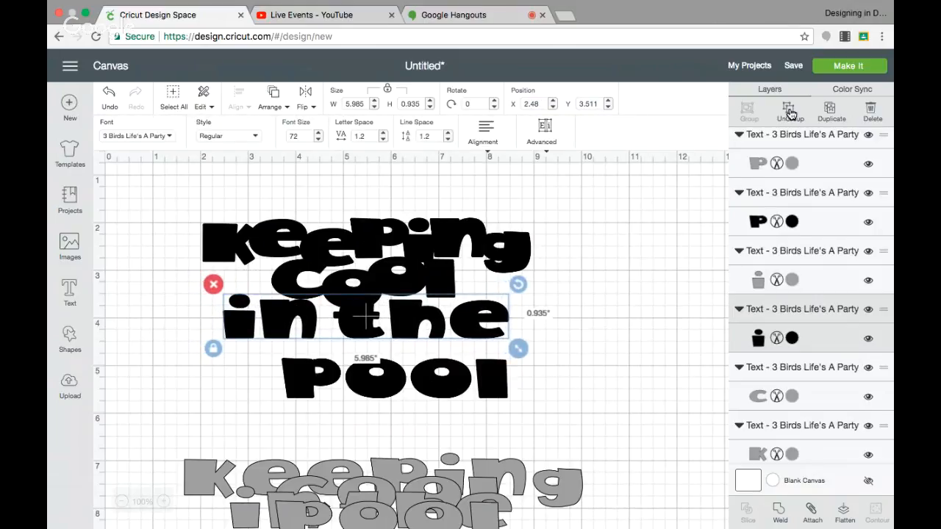
pyautogui.click(205, 338)
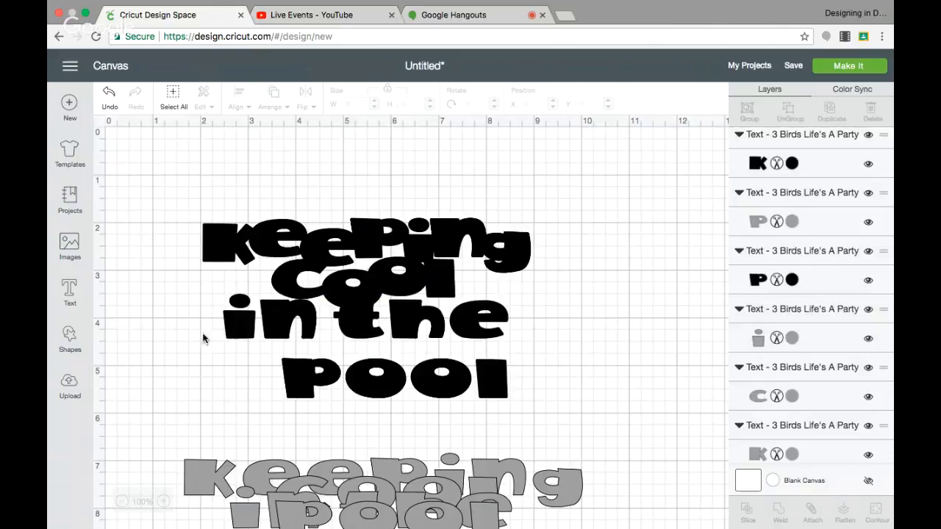
pyautogui.moveTo(237, 333)
pyautogui.mouseDown()
pyautogui.moveTo(248, 318)
pyautogui.moveTo(274, 314)
pyautogui.moveTo(236, 321)
pyautogui.mouseUp()
pyautogui.click(238, 312)
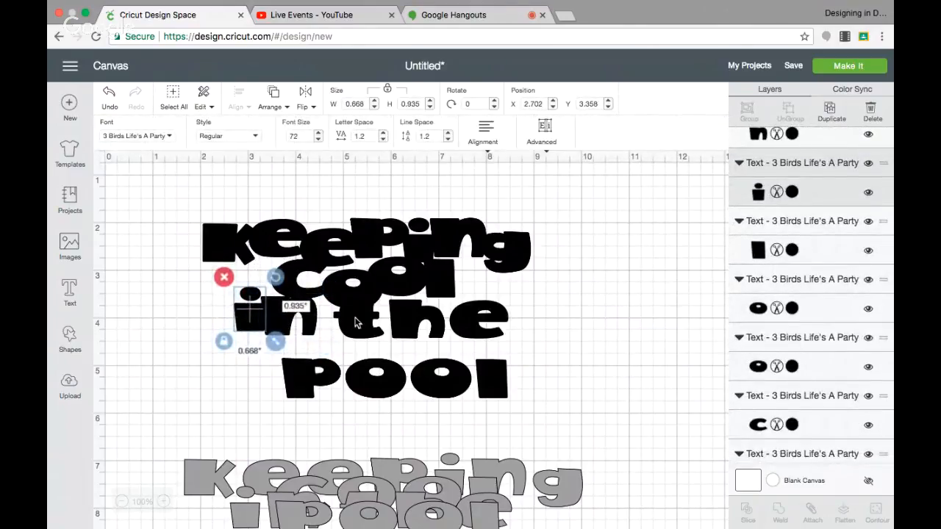
# Step: Overlap the black letters of "the" at staggered heights, with the h lowered to about X 5.7, Y 3.8 and the e raised beside it
pyautogui.moveTo(355, 321); pyautogui.dragTo(389, 339)
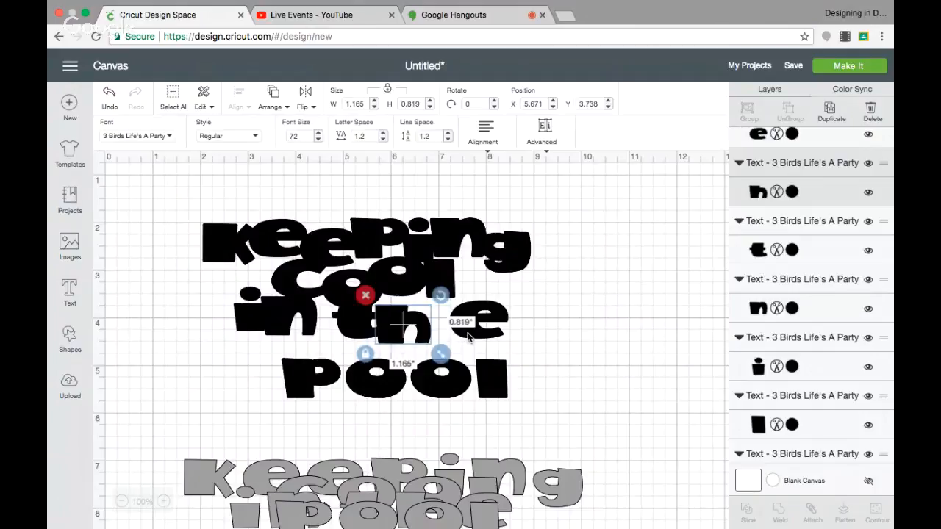
pyautogui.moveTo(468, 337); pyautogui.dragTo(386, 338)
pyautogui.click(520, 336)
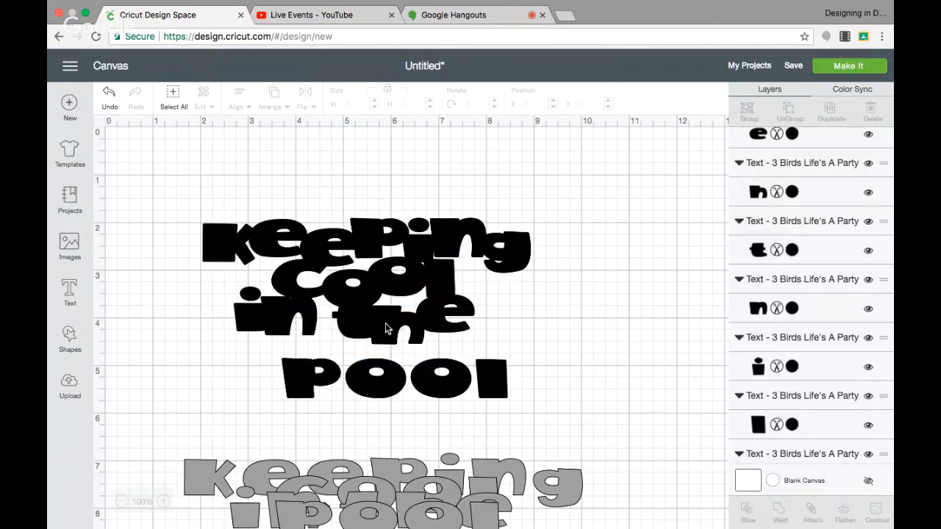
pyautogui.moveTo(386, 324); pyautogui.dragTo(395, 328)
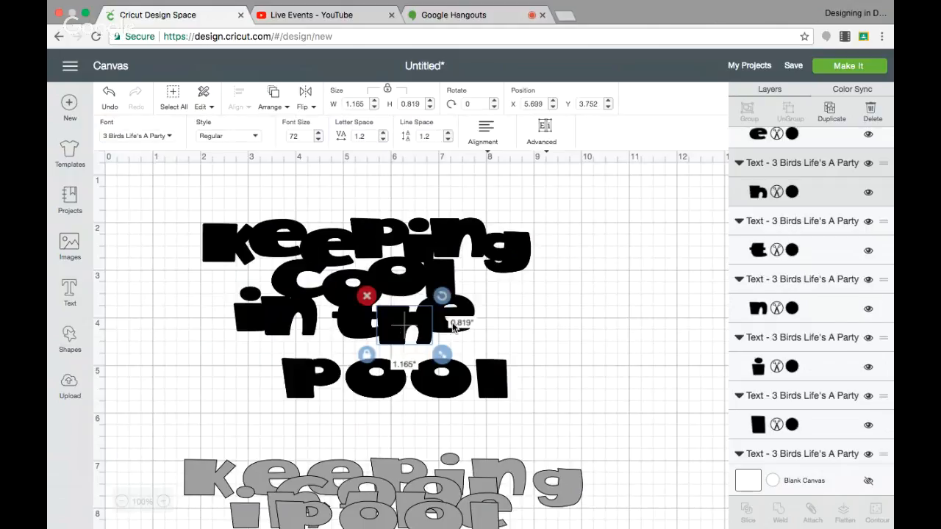
pyautogui.click(503, 328)
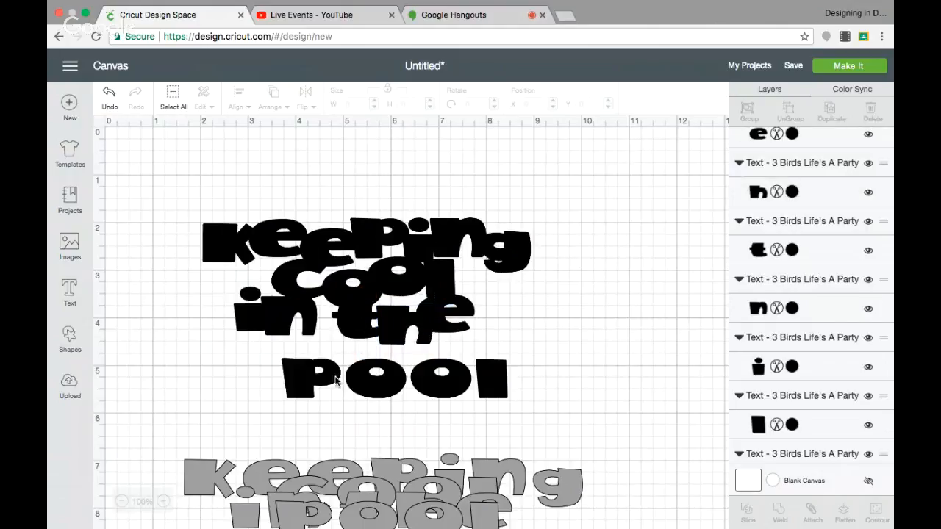
# Step: Move the black "pool" up beneath "in the", ungroup it into letters, and overlap them starting with the p at about X 3.0, Y 4.3
pyautogui.moveTo(328, 374); pyautogui.dragTo(294, 346)
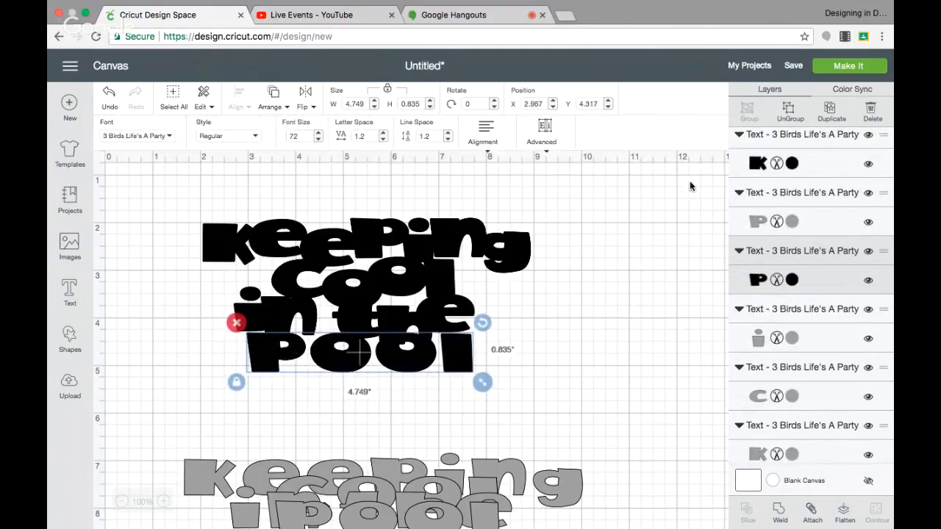
pyautogui.click(244, 387)
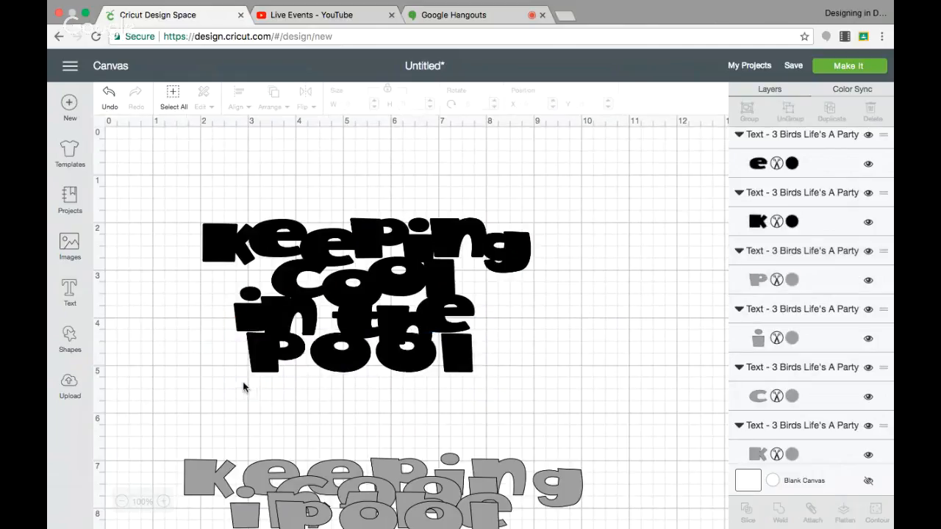
pyautogui.moveTo(263, 358); pyautogui.dragTo(264, 359)
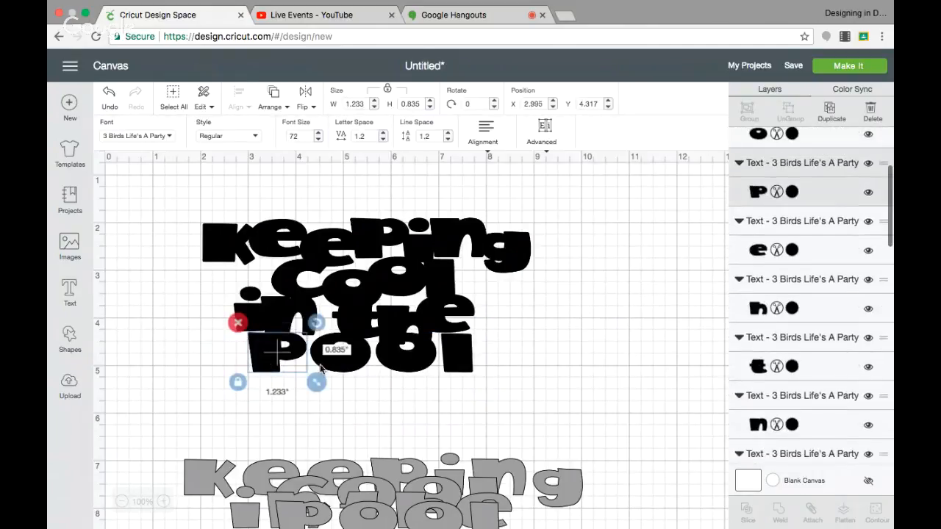
pyautogui.moveTo(325, 364); pyautogui.dragTo(318, 367)
pyautogui.click(405, 365)
pyautogui.moveTo(405, 366); pyautogui.dragTo(369, 368)
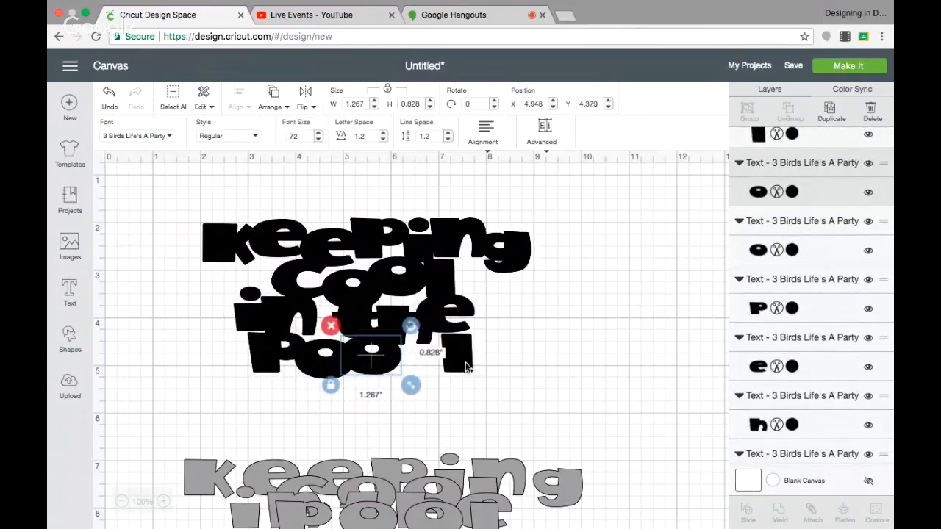
pyautogui.click(468, 365)
pyautogui.moveTo(468, 365); pyautogui.dragTo(412, 372)
pyautogui.click(480, 392)
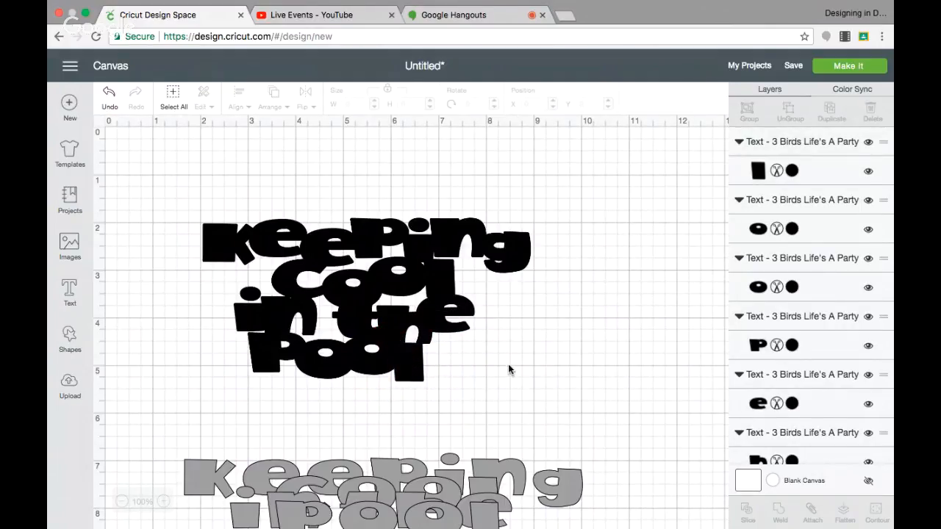
# Step: Shift the black letters of "pool" to the right, with the p at about X 3.9, Y 4.3 and the first o overlapping it lower down
pyautogui.moveTo(402, 358); pyautogui.dragTo(436, 357)
pyautogui.click(332, 365)
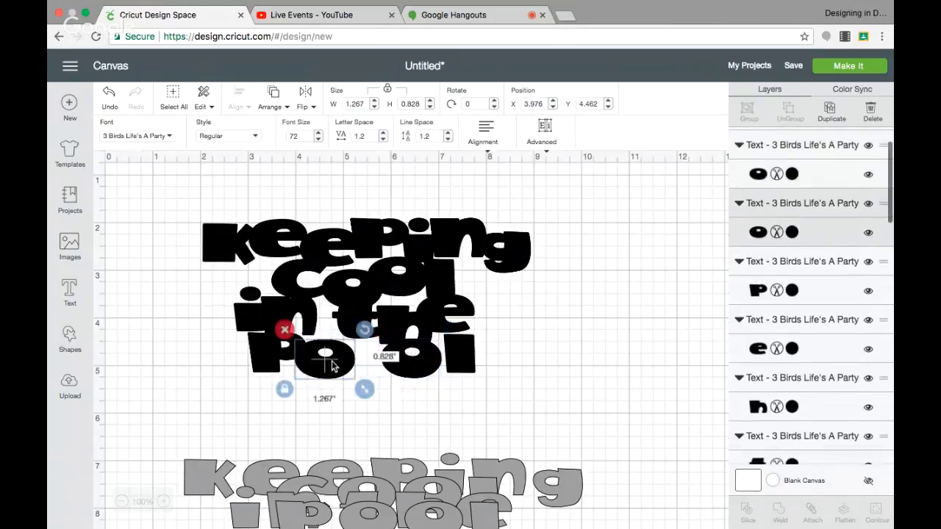
pyautogui.moveTo(332, 365); pyautogui.dragTo(361, 363)
pyautogui.moveTo(283, 353); pyautogui.dragTo(327, 370)
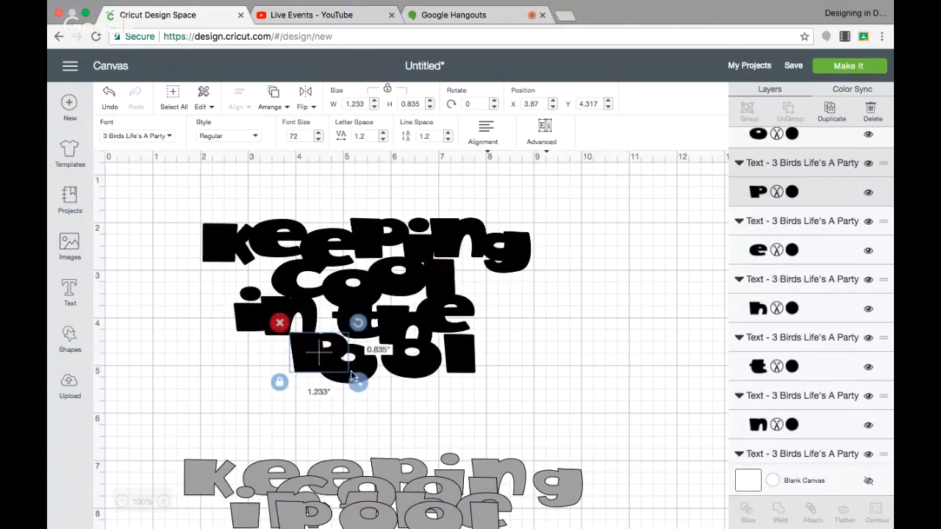
pyautogui.click(359, 371)
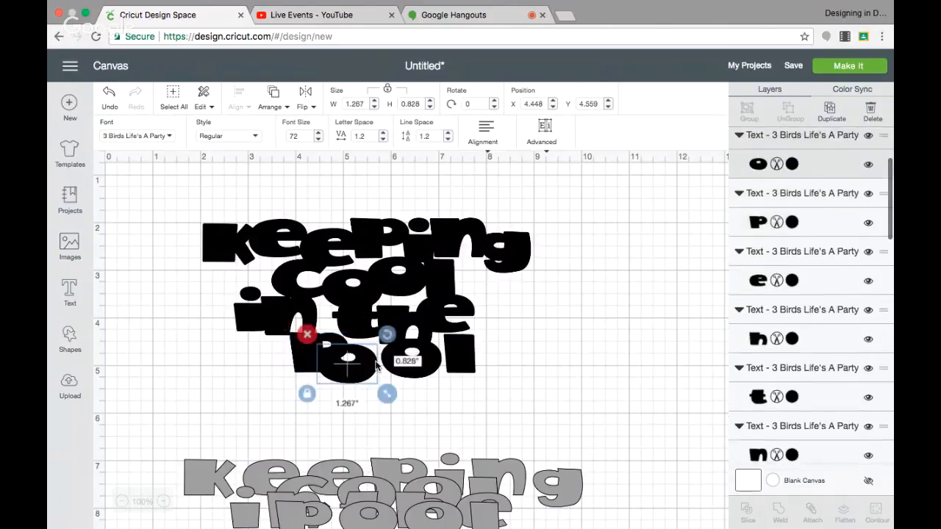
pyautogui.moveTo(375, 365); pyautogui.dragTo(390, 369)
# Step: Tighten the black "pool" letters at staggered heights, placing the second o at about X 5.8, Y 4.5 and the l against it
pyautogui.click(303, 358)
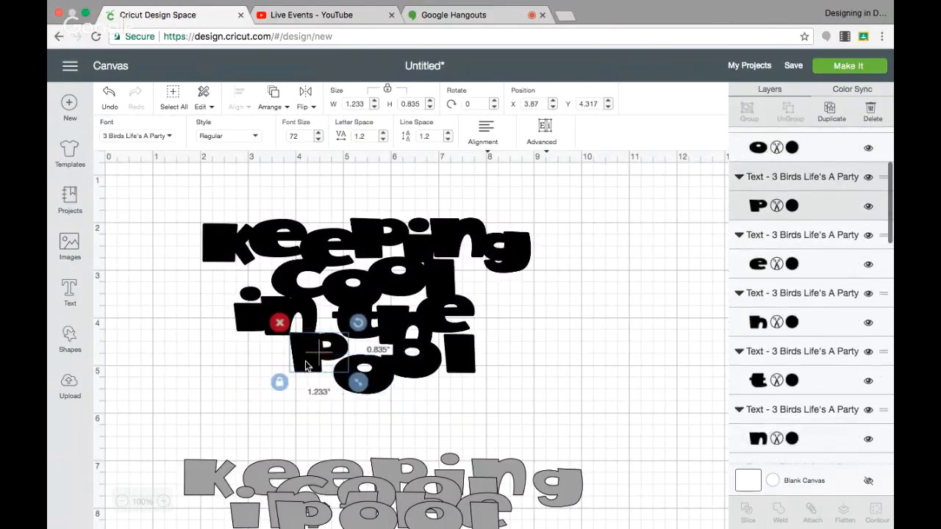
pyautogui.moveTo(307, 365); pyautogui.dragTo(368, 380)
pyautogui.click(386, 376)
pyautogui.click(436, 390)
pyautogui.moveTo(436, 390); pyautogui.dragTo(410, 374)
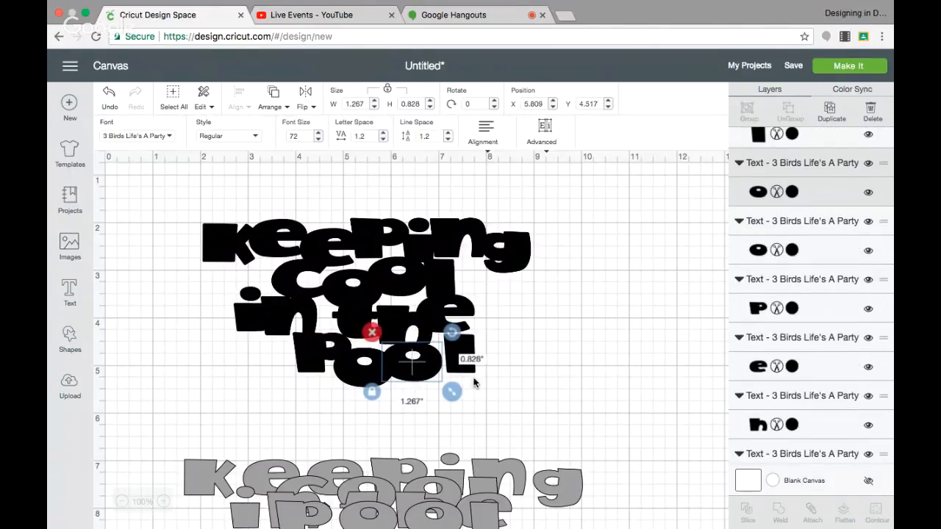
pyautogui.click(466, 373)
pyautogui.moveTo(468, 373); pyautogui.dragTo(457, 378)
pyautogui.click(542, 377)
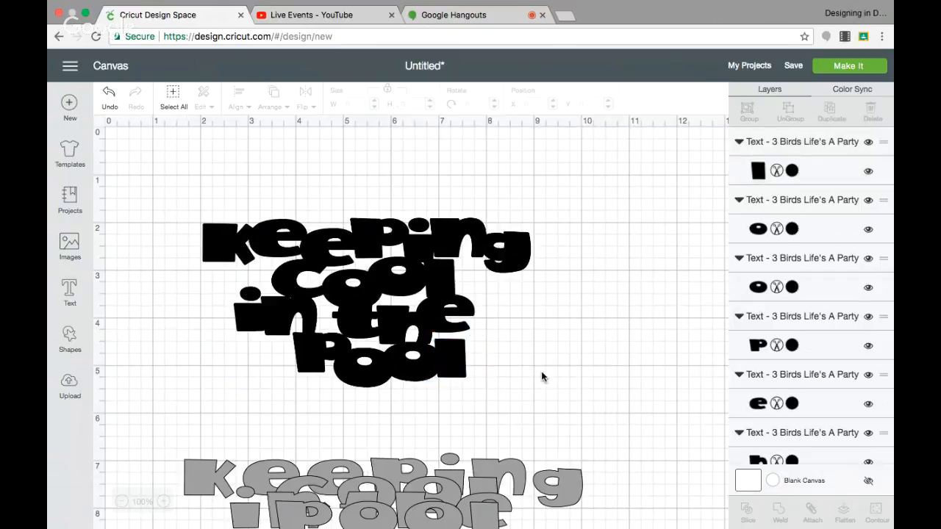
# Step: Nudge the l of the black "cool" to about X 6.6 and raise the e and h of "the", with the h at about X 5.7, Y 3.7
pyautogui.click(443, 285)
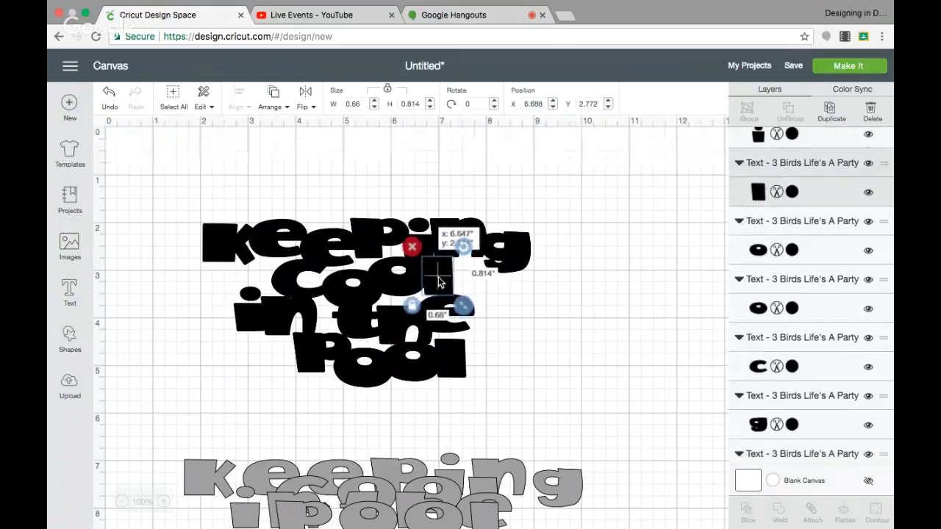
pyautogui.click(537, 303)
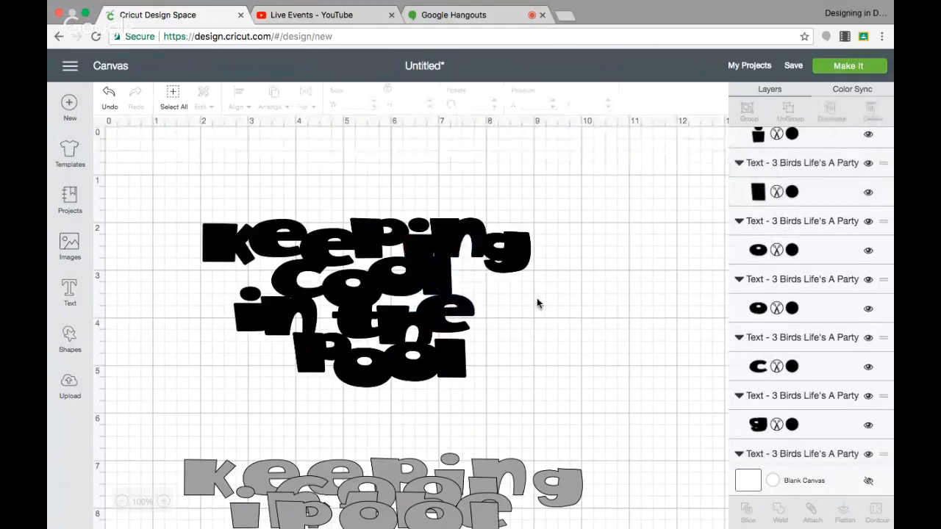
pyautogui.click(438, 307)
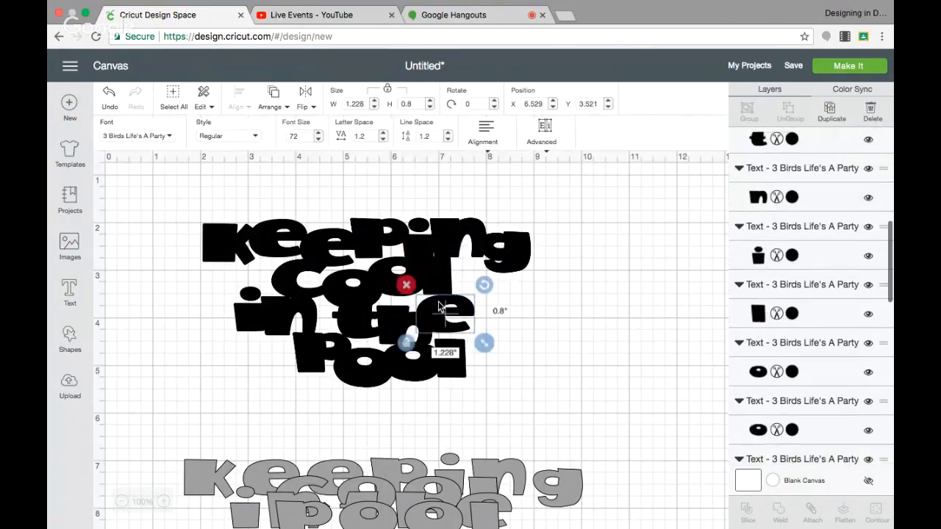
pyautogui.moveTo(398, 313); pyautogui.dragTo(399, 310)
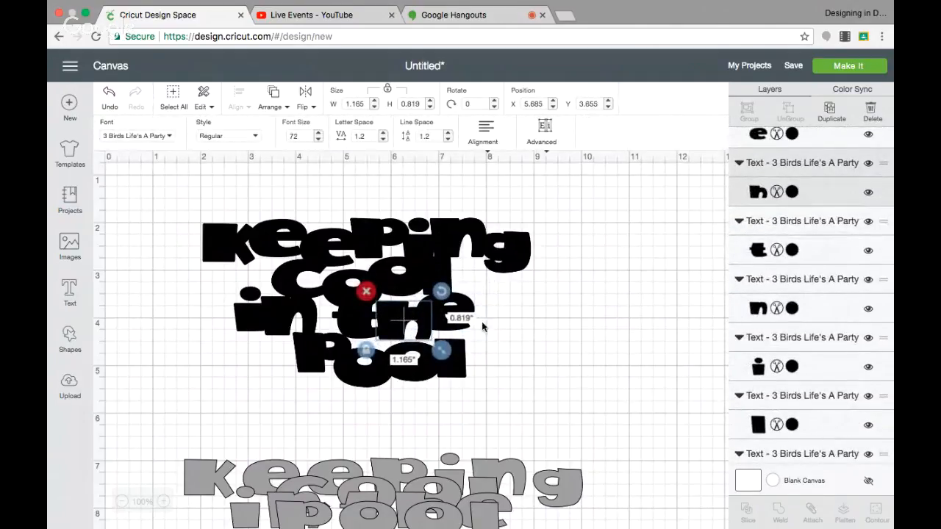
pyautogui.click(505, 357)
# Step: Raise both o's and the l of the black "pool" slightly, and nudge the K of "Keeping" to about X 2.1, Y 2.1
pyautogui.click(418, 362)
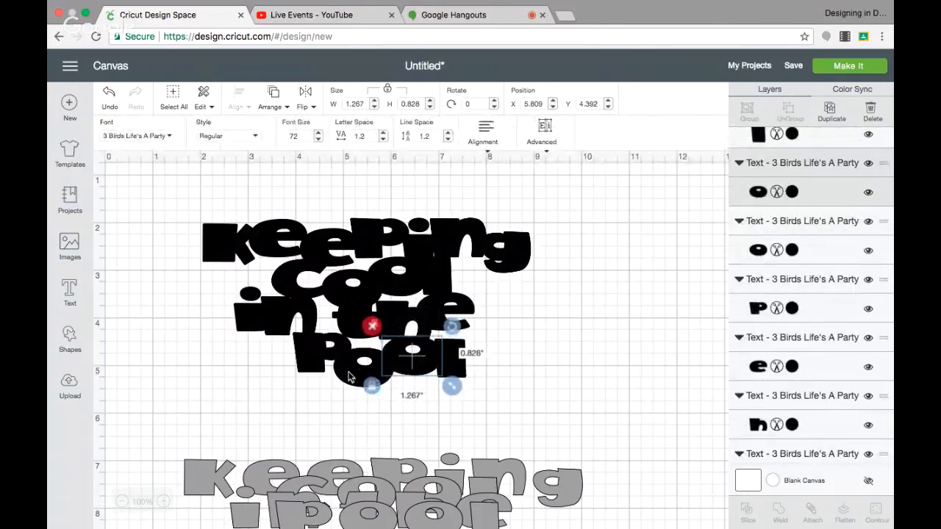
pyautogui.moveTo(346, 372); pyautogui.dragTo(349, 368)
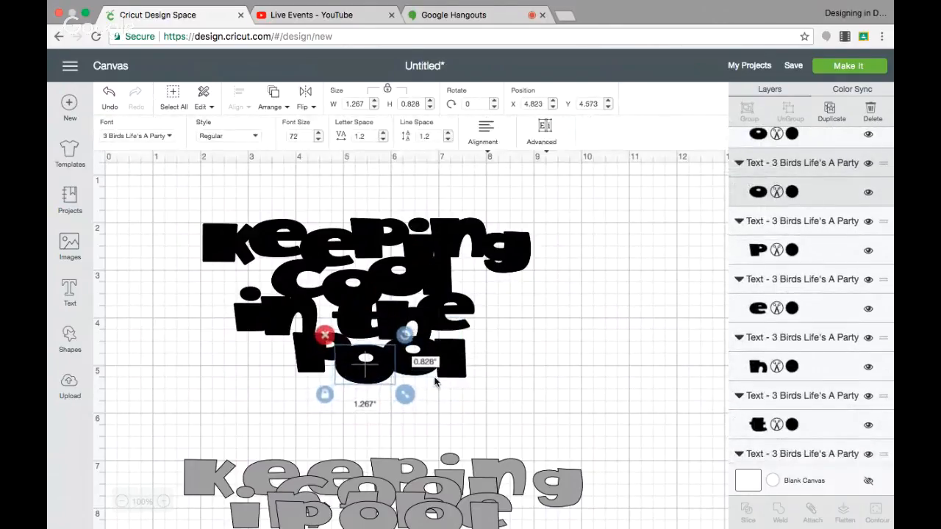
pyautogui.click(459, 374)
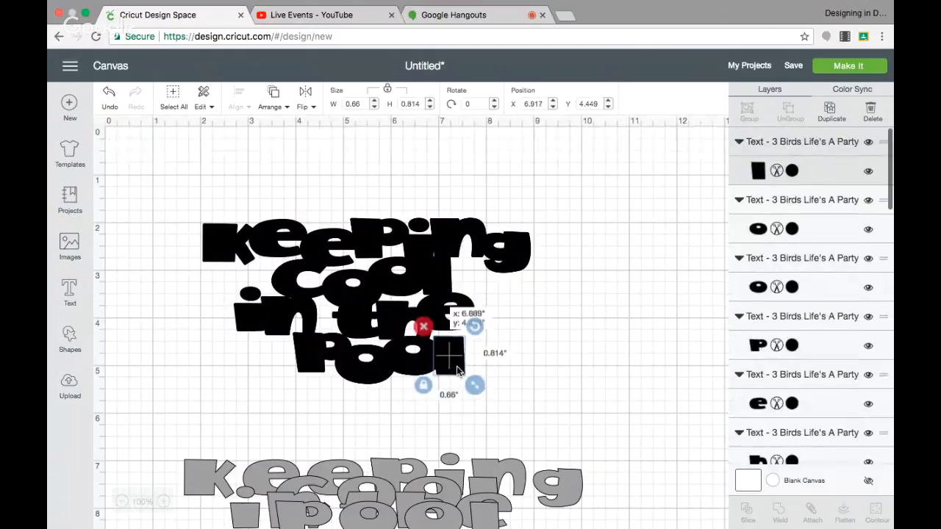
pyautogui.click(546, 337)
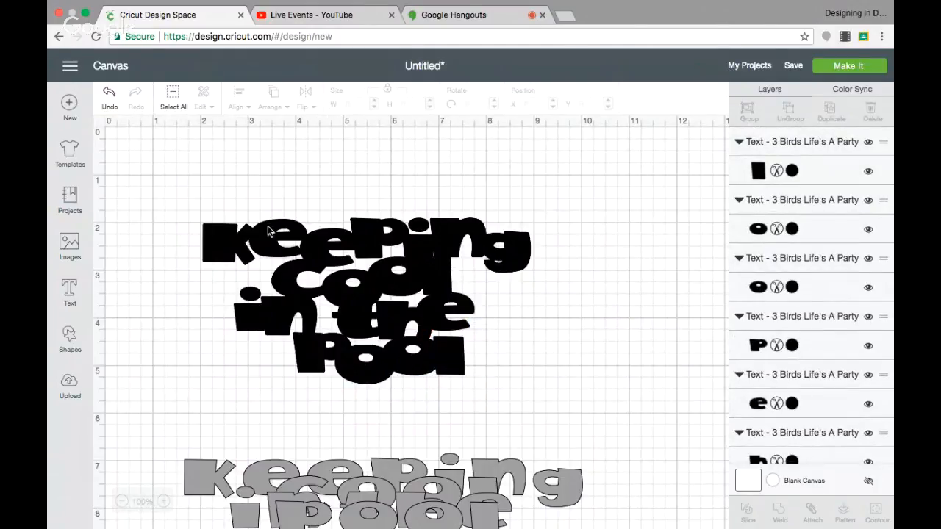
pyautogui.moveTo(230, 249); pyautogui.dragTo(234, 252)
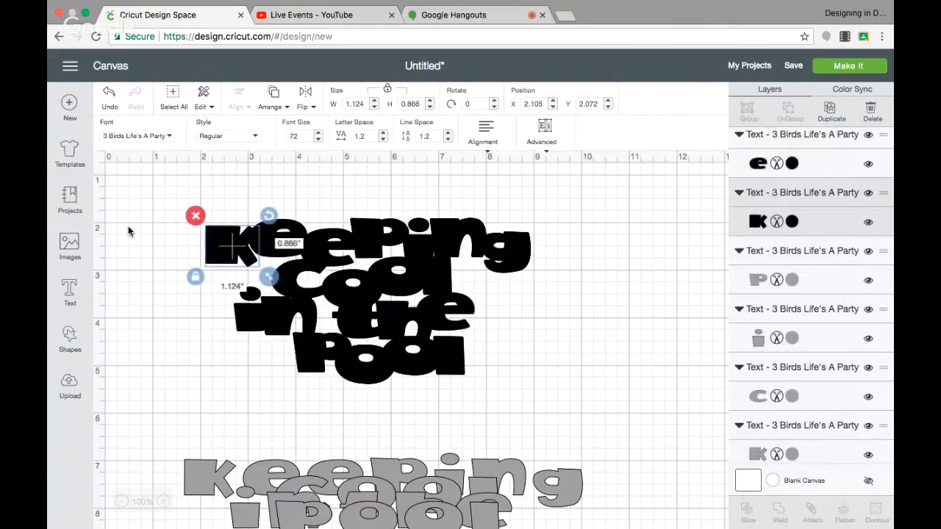
# Step: Search the image cartridges for "family" and open the Family Album cartridge
pyautogui.click(69, 246)
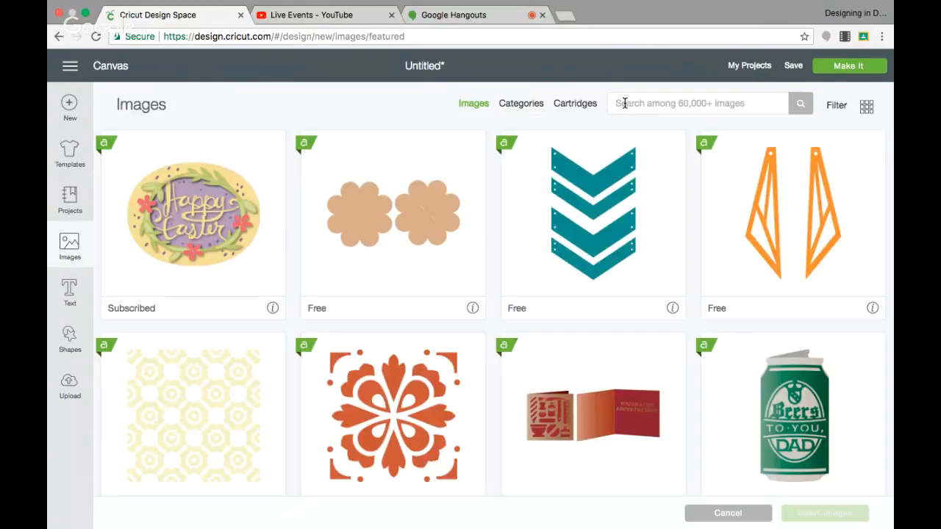
pyautogui.click(588, 107)
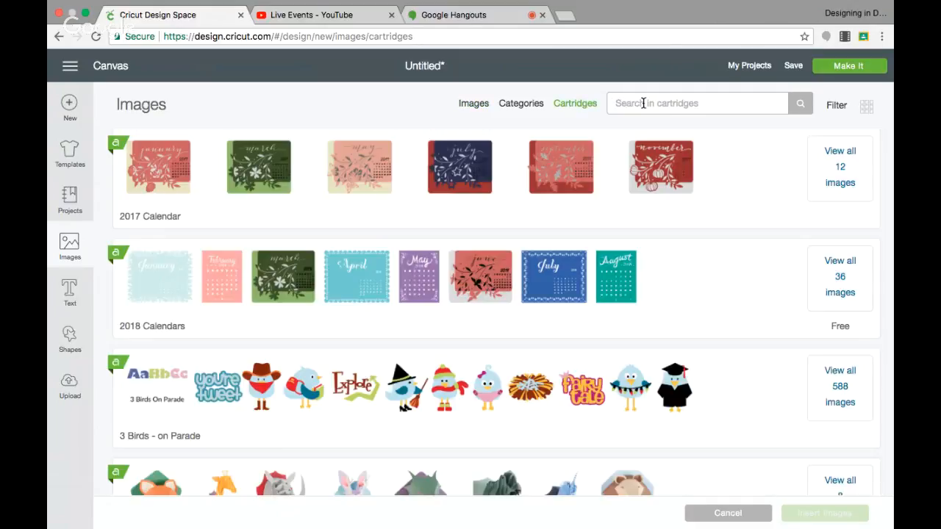
pyautogui.click(643, 103)
pyautogui.write('al')
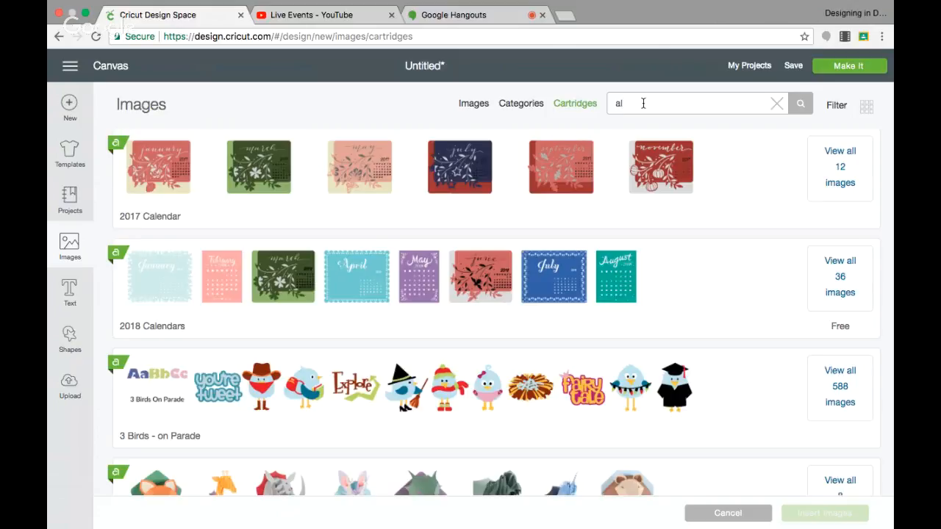
pyautogui.press('BackSpace')
pyautogui.write('family')
pyautogui.press('Return')
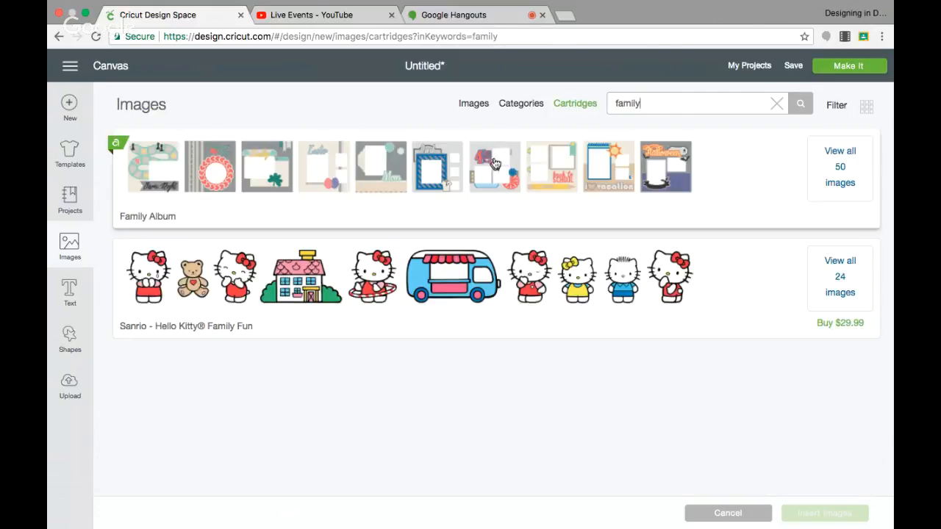
pyautogui.click(494, 166)
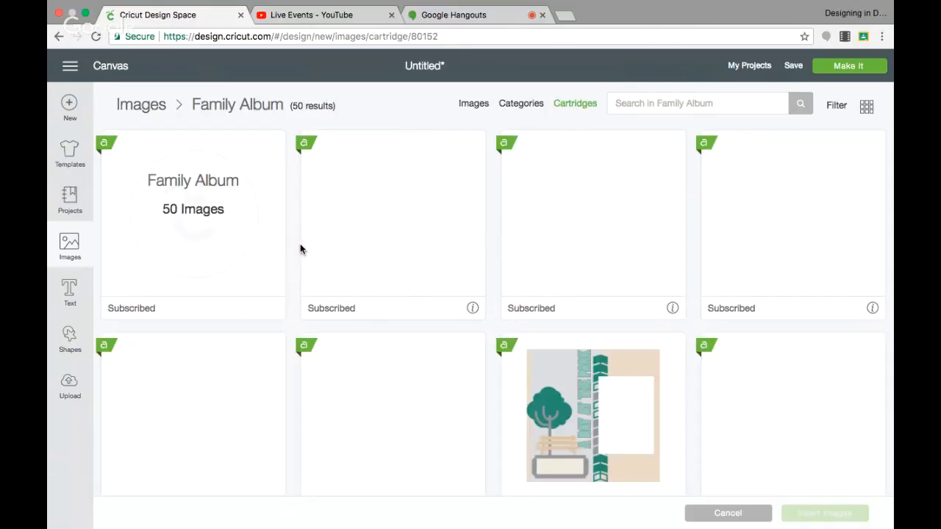
# Step: Find the water park scrapbook layout in the Family Album cartridge and insert it onto the canvas
pyautogui.scroll(-5, 373, 212)
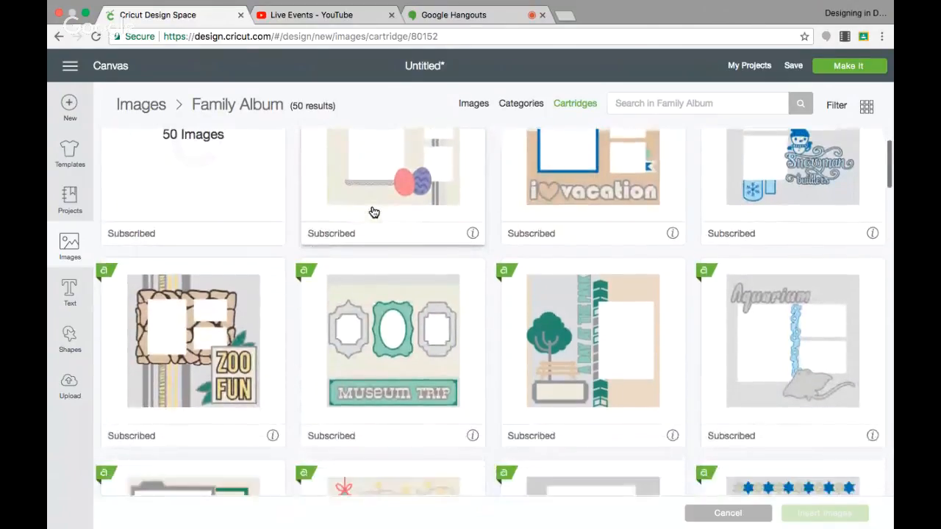
pyautogui.scroll(-9, 371, 212)
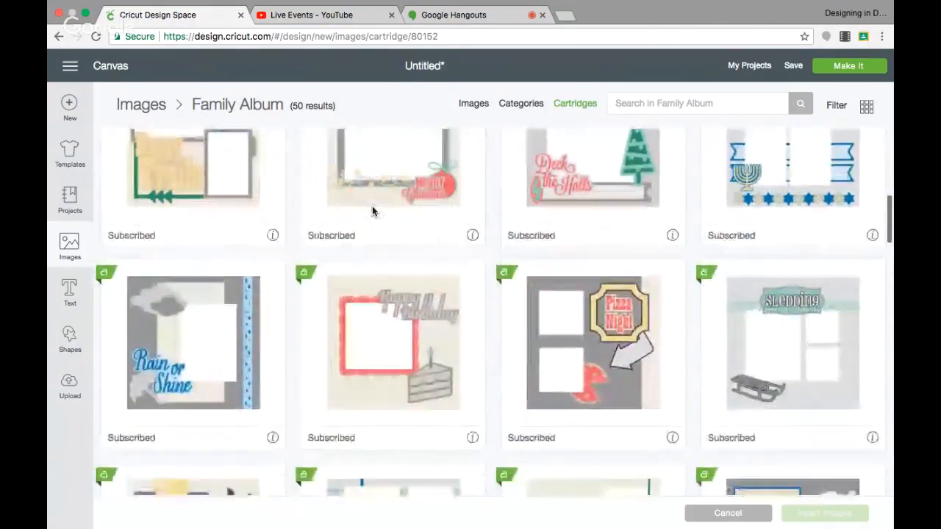
pyautogui.scroll(-3, 374, 213)
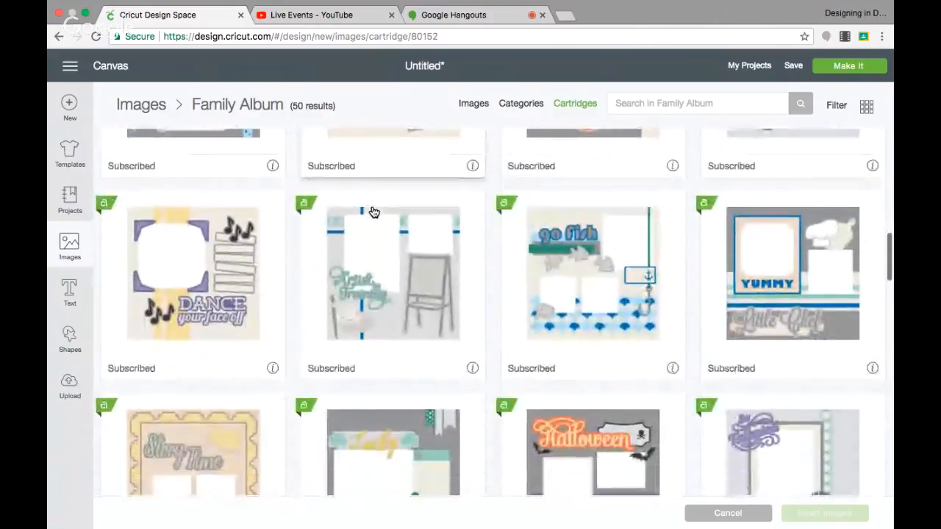
pyautogui.scroll(-4, 373, 212)
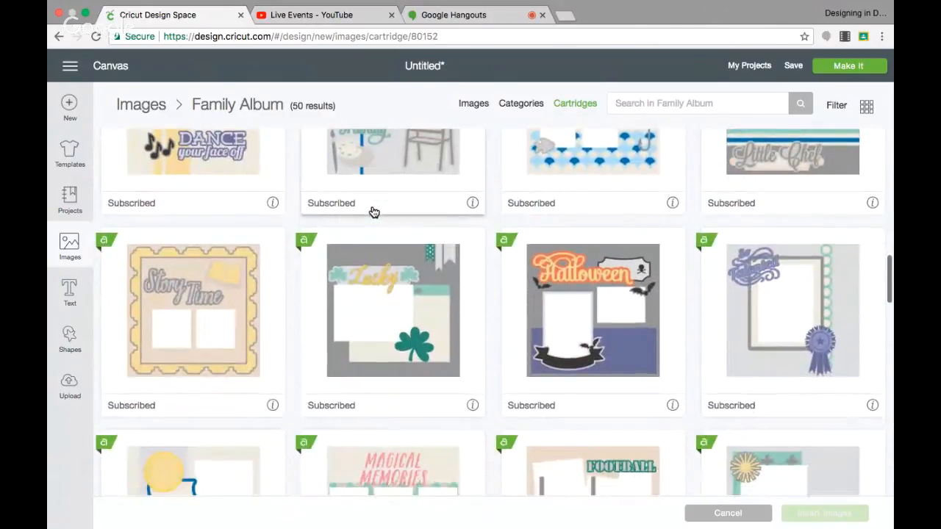
pyautogui.scroll(-1, 372, 211)
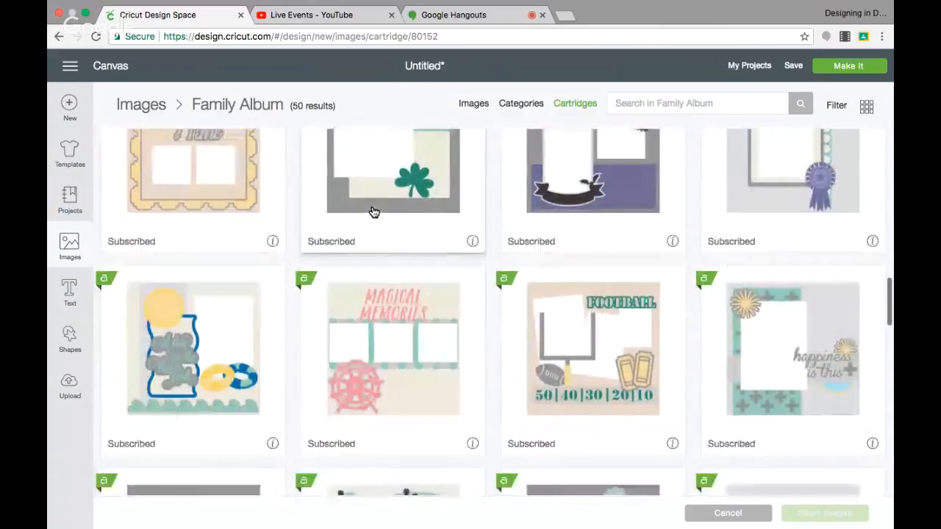
pyautogui.click(239, 297)
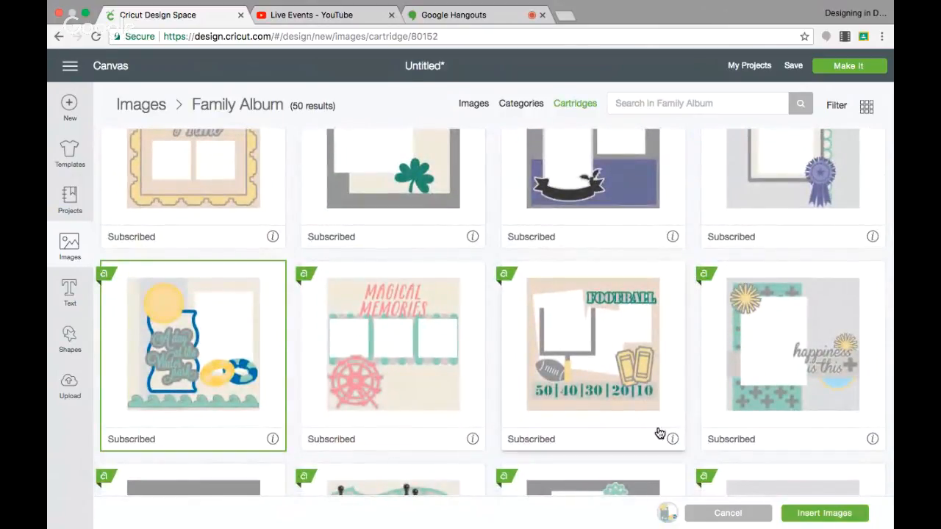
pyautogui.click(840, 515)
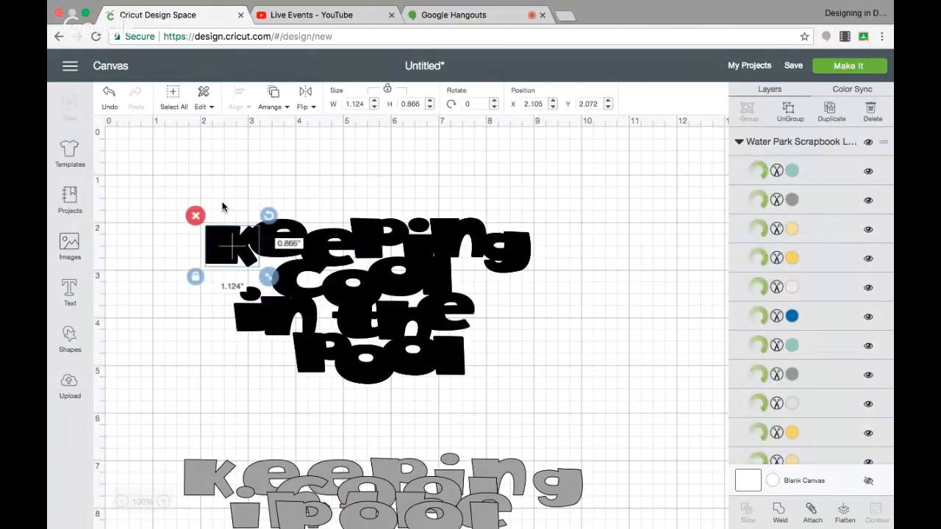
# Step: Move the water park layout to the right of the black title, at about X 8.8, Y 1.2
pyautogui.moveTo(432, 362); pyautogui.dragTo(651, 225)
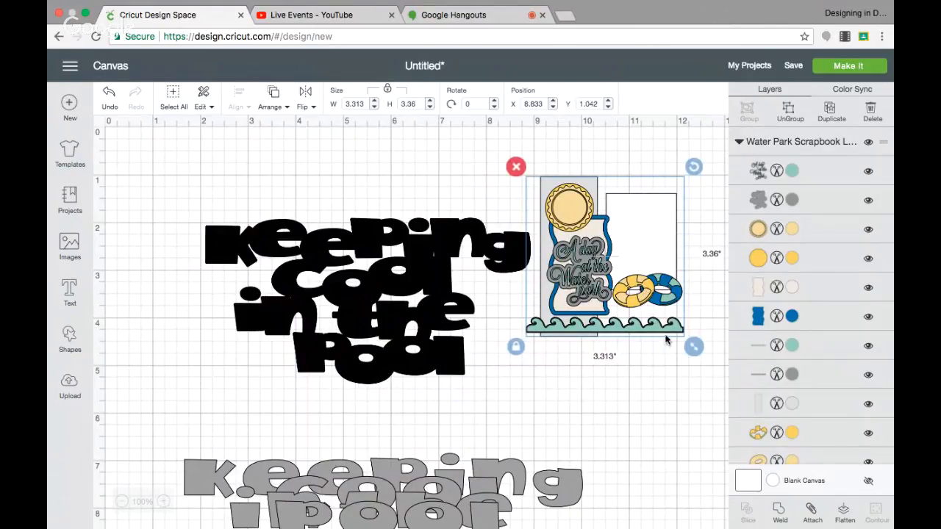
pyautogui.click(514, 347)
pyautogui.moveTo(633, 326); pyautogui.dragTo(634, 334)
# Step: Ungroup the water park layout and move the pieces of the yellow and blue swim rings just below the end of the black "pool"
pyautogui.click(789, 111)
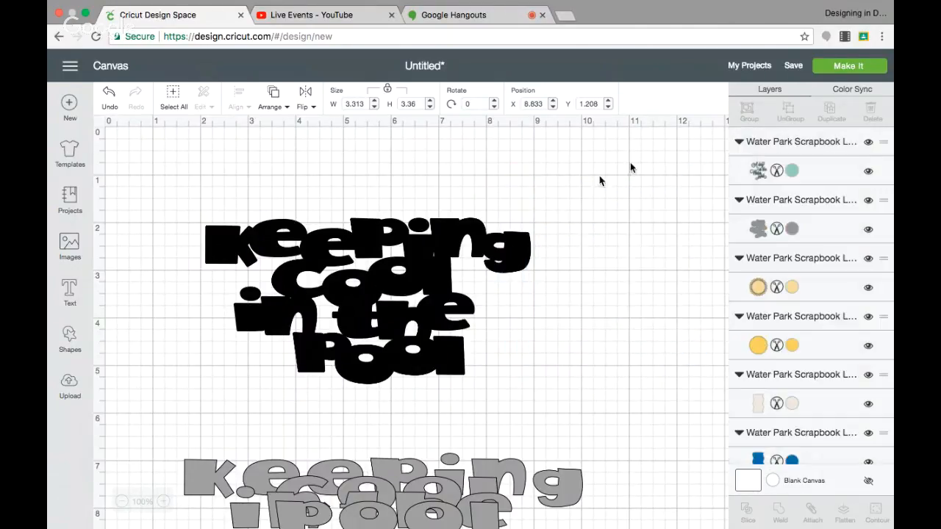
pyautogui.click(568, 214)
pyautogui.moveTo(568, 213); pyautogui.dragTo(602, 370)
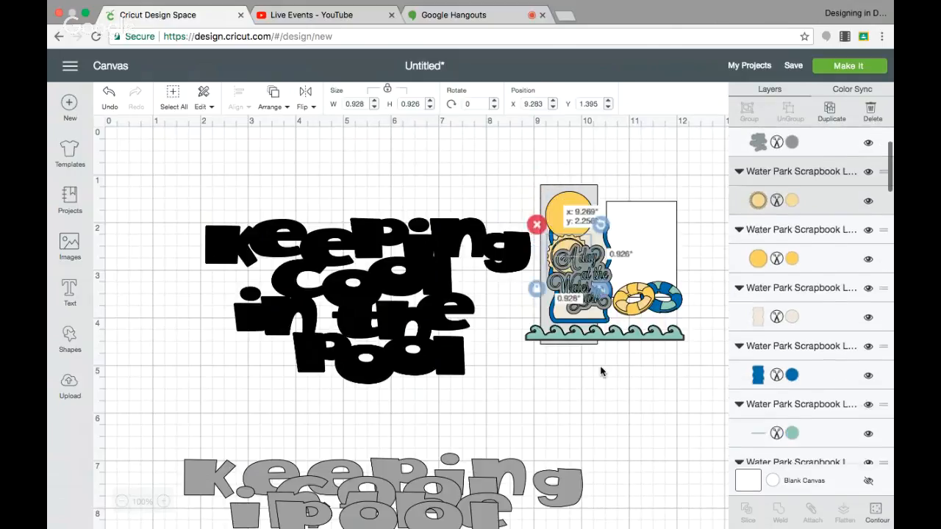
pyautogui.click(568, 329)
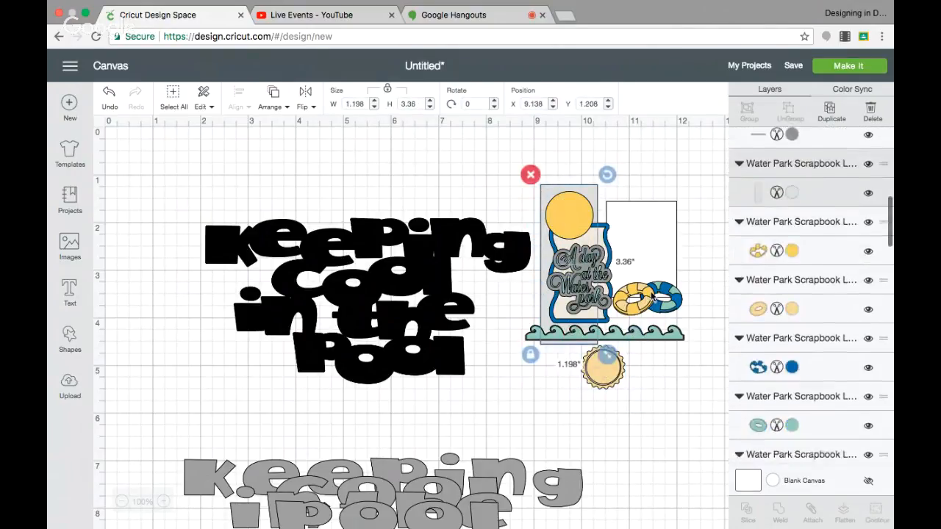
pyautogui.moveTo(636, 311); pyautogui.dragTo(491, 393)
pyautogui.moveTo(645, 297); pyautogui.dragTo(496, 387)
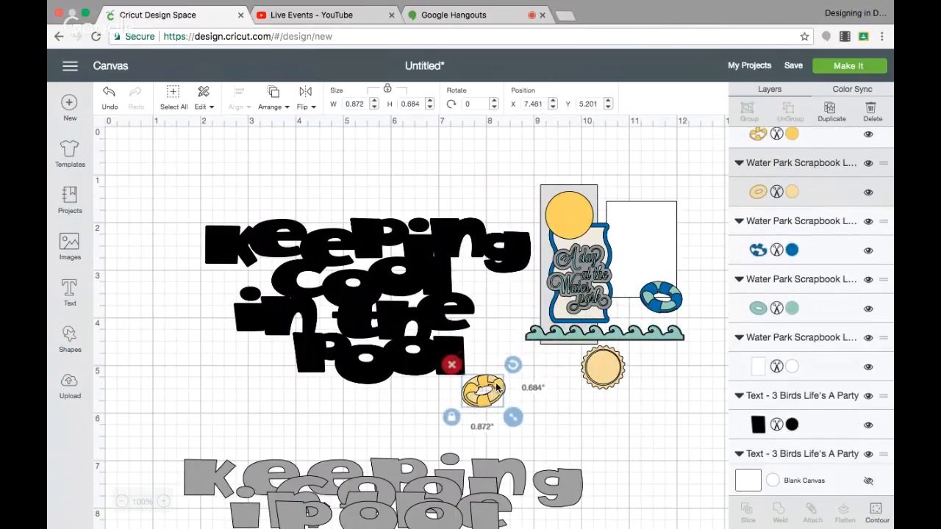
pyautogui.moveTo(656, 307); pyautogui.dragTo(496, 392)
pyautogui.moveTo(671, 305); pyautogui.dragTo(500, 395)
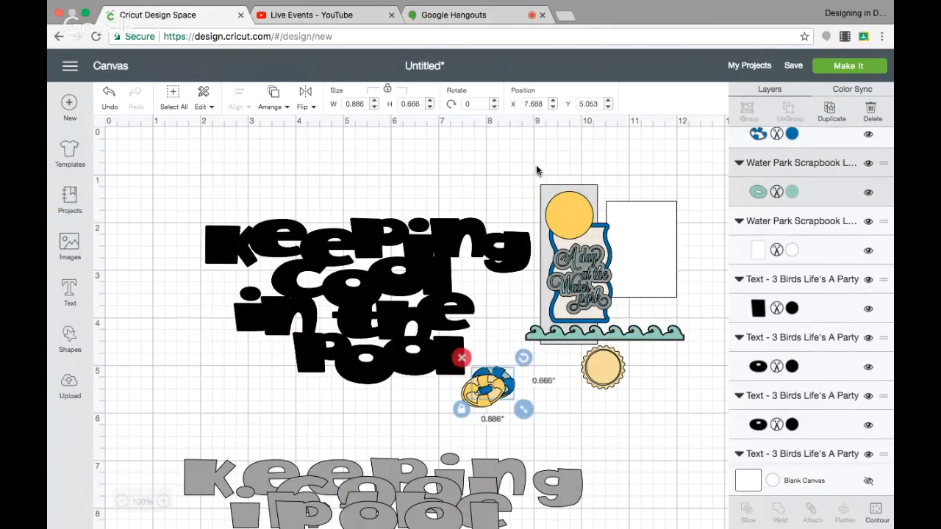
# Step: Delete all the remaining water park layout pieces, keeping only the swim rings
pyautogui.moveTo(536, 170); pyautogui.dragTo(659, 363)
pyautogui.moveTo(659, 362); pyautogui.dragTo(659, 362)
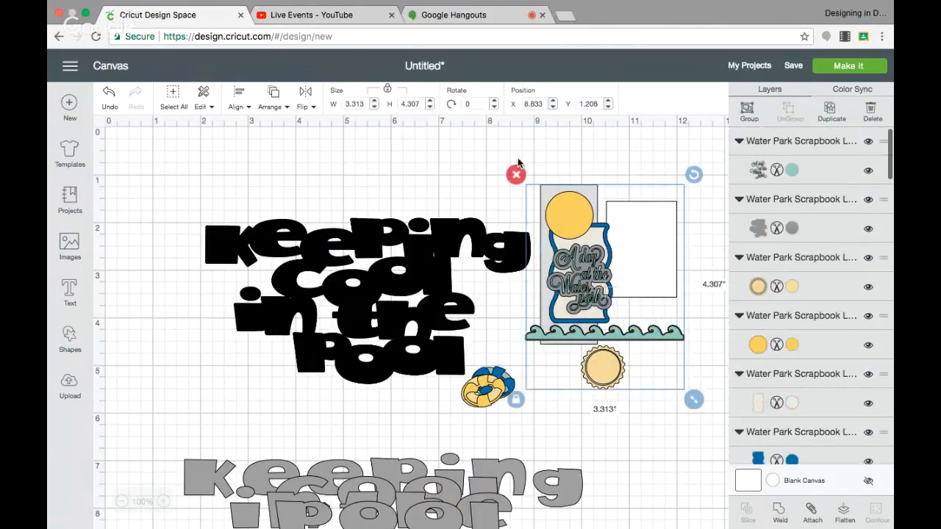
pyautogui.click(523, 172)
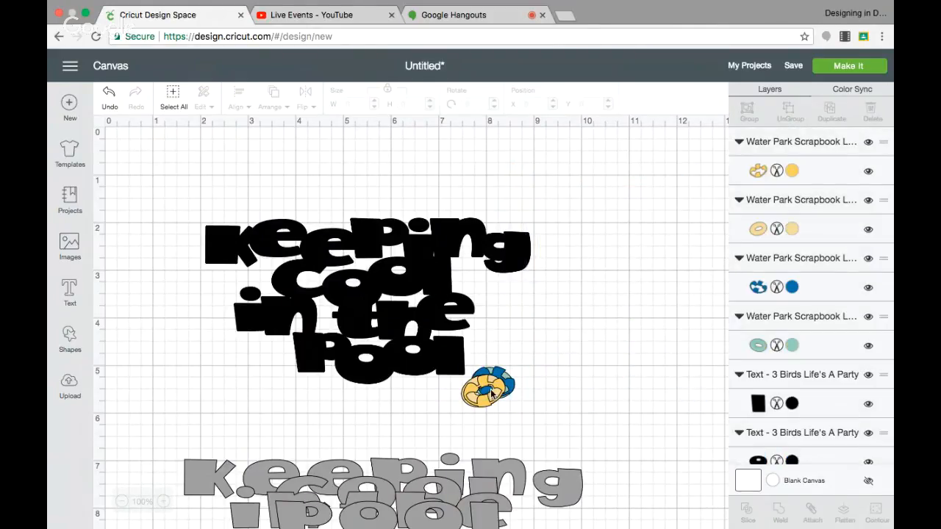
# Step: Enlarge the cream ring to about 1.43 by 1.12 in beside "the", duplicate it, and place the copy at about X 10.8, Y 1.6
pyautogui.moveTo(491, 394); pyautogui.dragTo(520, 302)
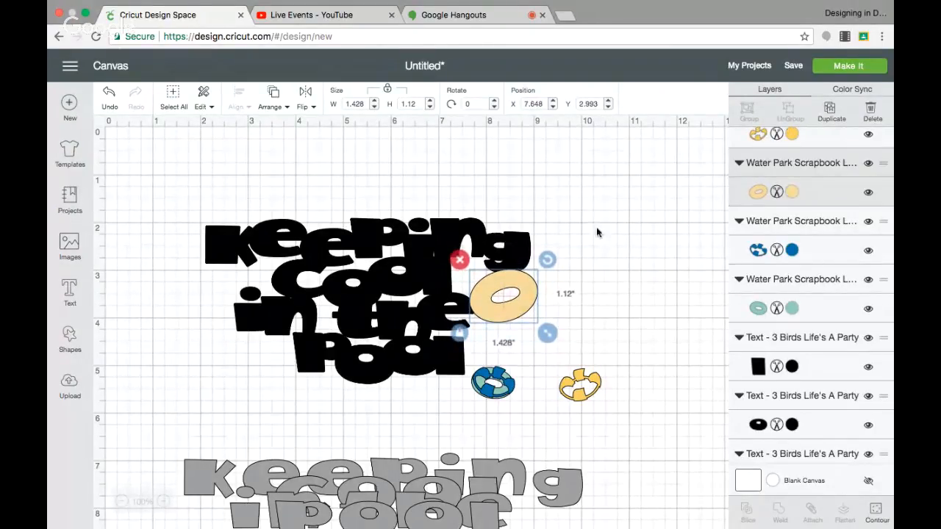
pyautogui.click(830, 111)
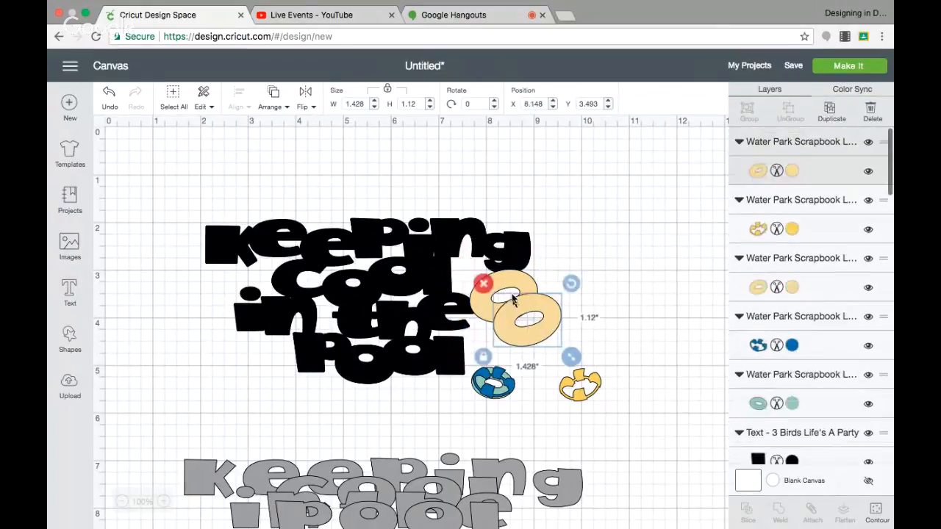
pyautogui.moveTo(514, 317); pyautogui.dragTo(641, 228)
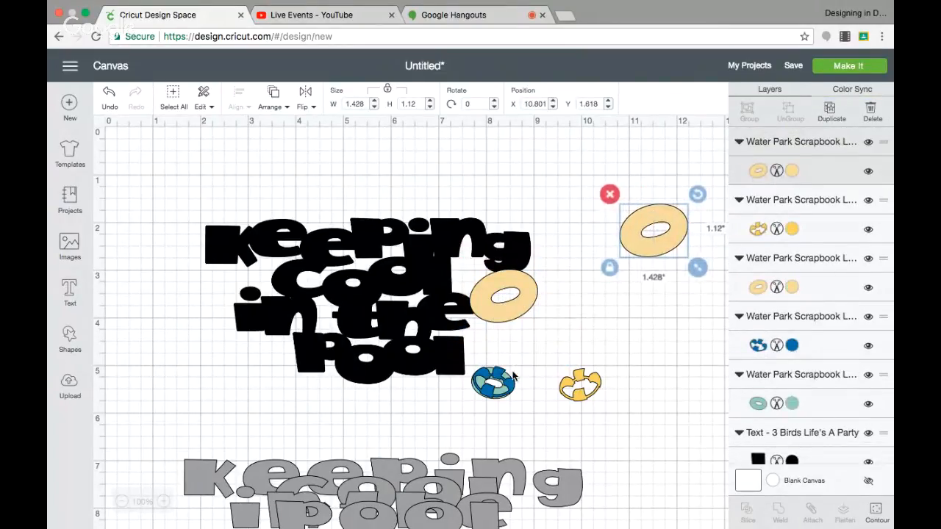
# Step: Enlarge the teal ring to about 1.26 by 0.95 in before "pool", and set a duplicate of it aside with the blue and yellow ring overlays
pyautogui.moveTo(503, 394); pyautogui.dragTo(638, 224)
pyautogui.moveTo(584, 382); pyautogui.dragTo(654, 229)
pyautogui.moveTo(504, 388); pyautogui.dragTo(285, 363)
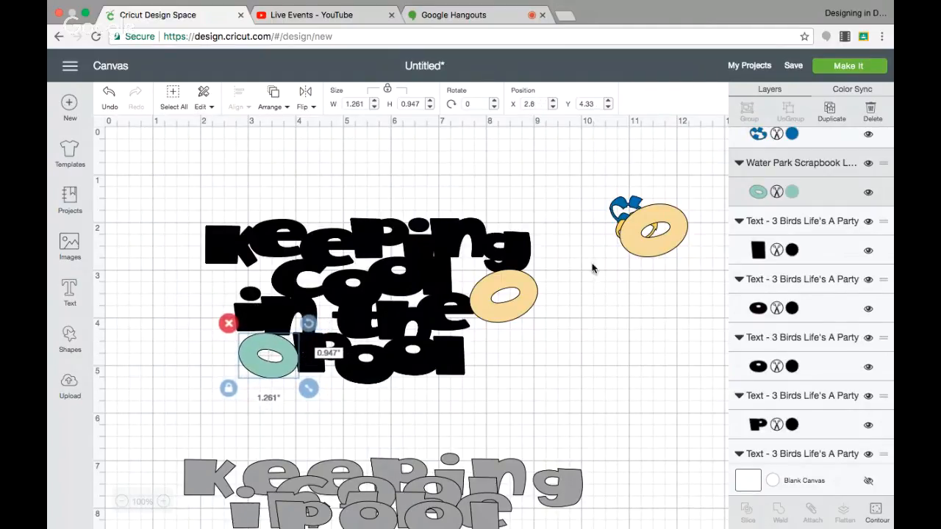
pyautogui.click(830, 112)
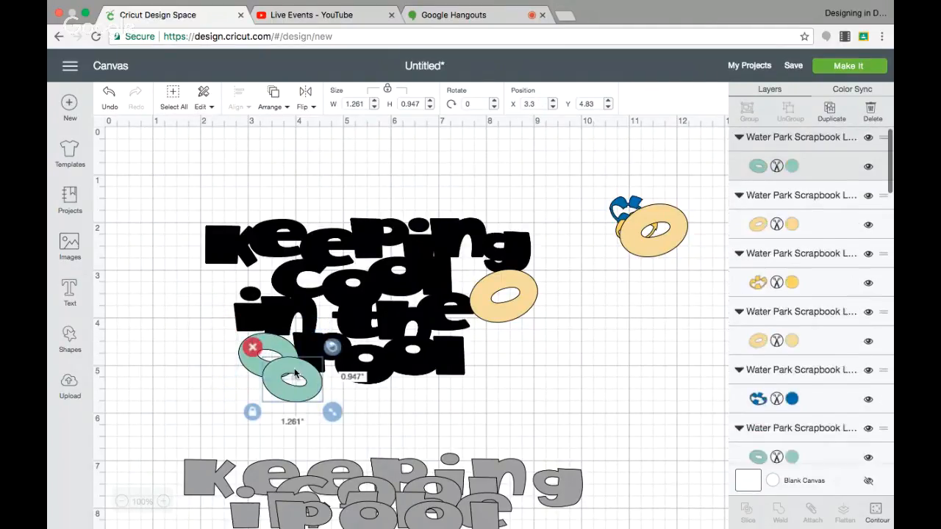
pyautogui.moveTo(294, 375); pyautogui.dragTo(649, 226)
# Step: Weld all the black title letters together with the cream ring beside "the" and the teal ring beside "pool"
pyautogui.click(483, 241)
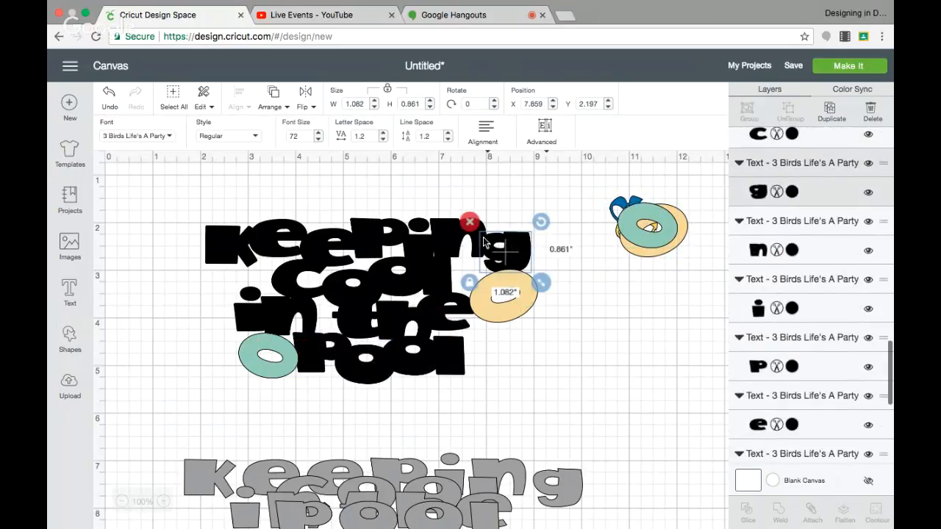
pyautogui.click(316, 206)
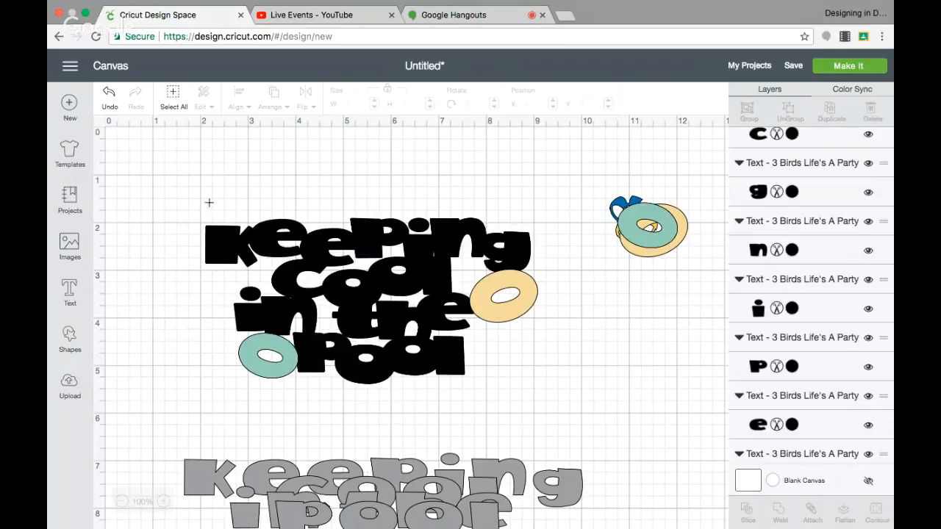
pyautogui.moveTo(201, 203); pyautogui.dragTo(552, 382)
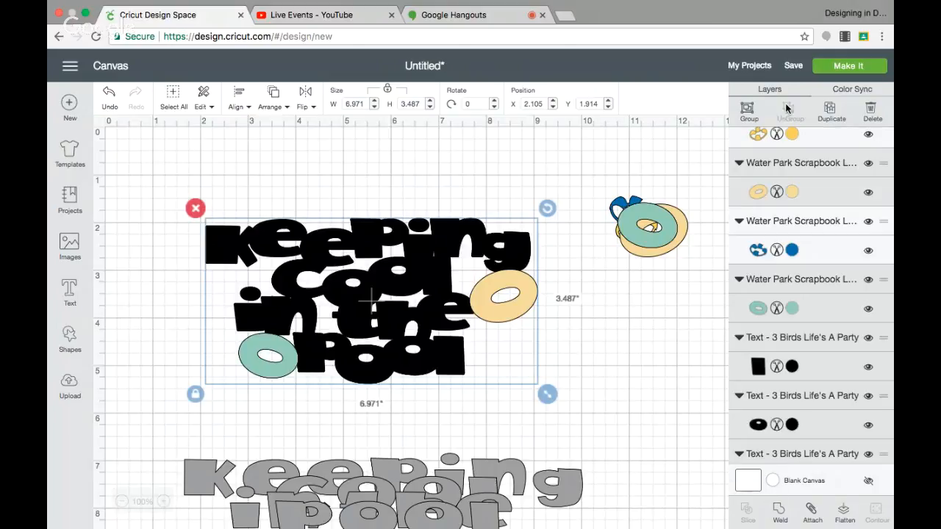
pyautogui.click(780, 513)
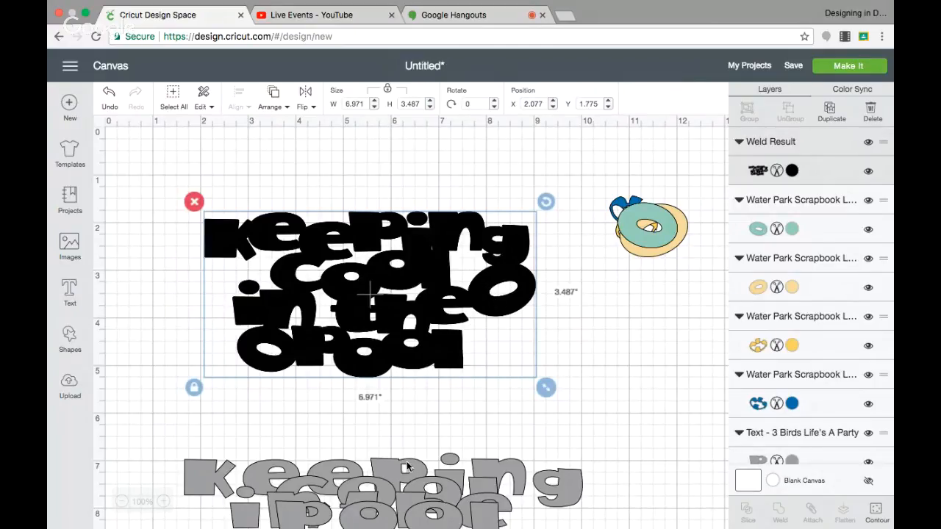
# Step: Move the grey "Keeping" onto the welded black title and send the welded title to the back
pyautogui.moveTo(406, 466); pyautogui.dragTo(396, 231)
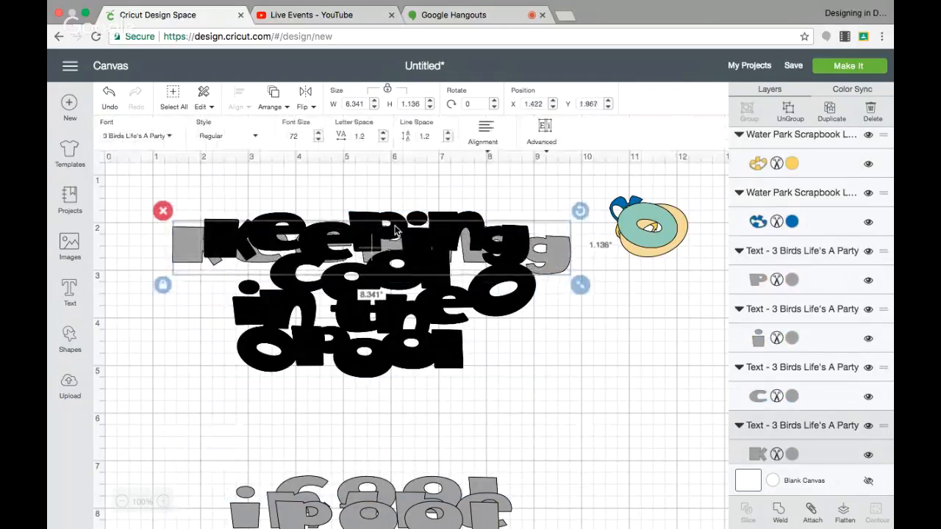
pyautogui.click(375, 345)
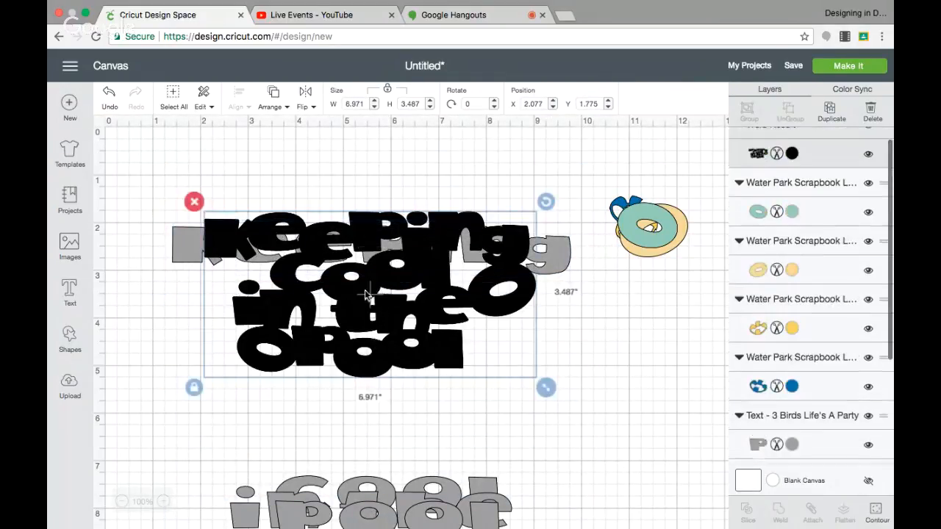
pyautogui.click(272, 95)
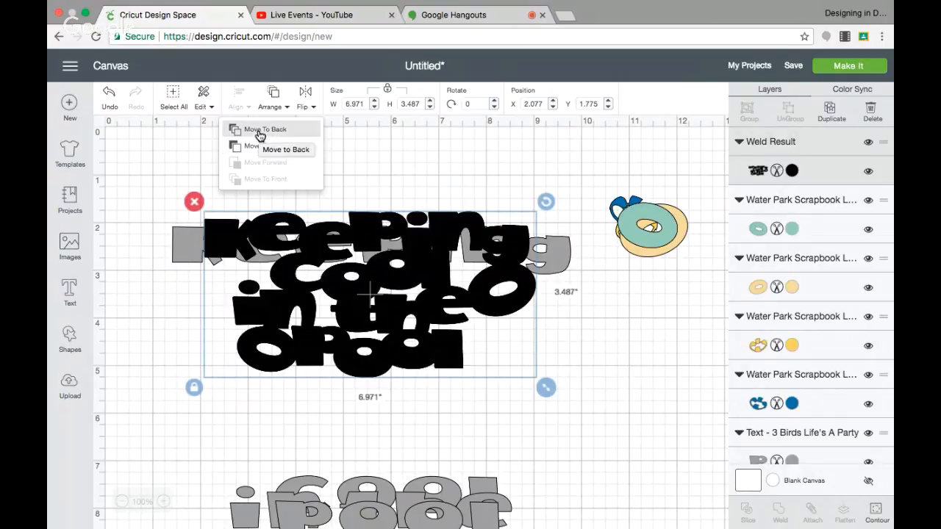
pyautogui.click(259, 130)
# Step: Align the grey K with the black K, ungroup the grey "Keeping", and fit its other letters over their black counterparts
pyautogui.moveTo(371, 243); pyautogui.dragTo(402, 237)
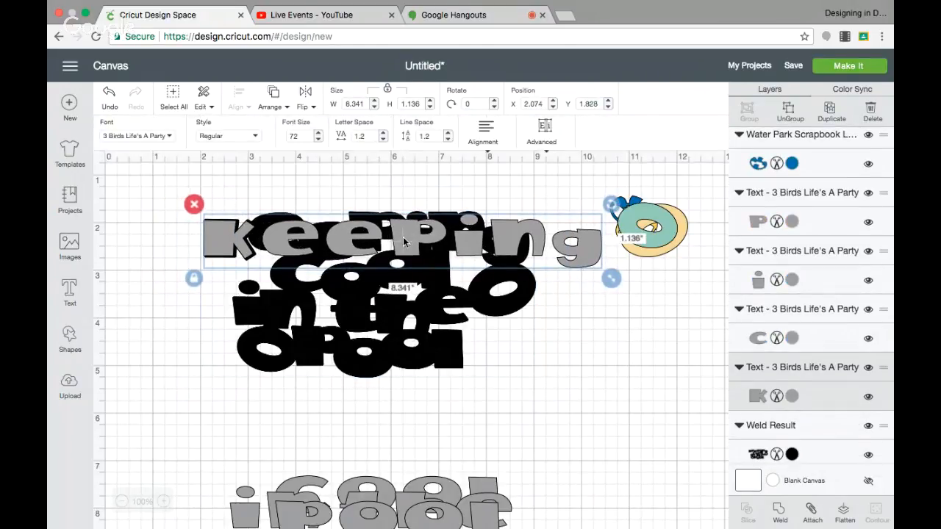
pyautogui.click(790, 110)
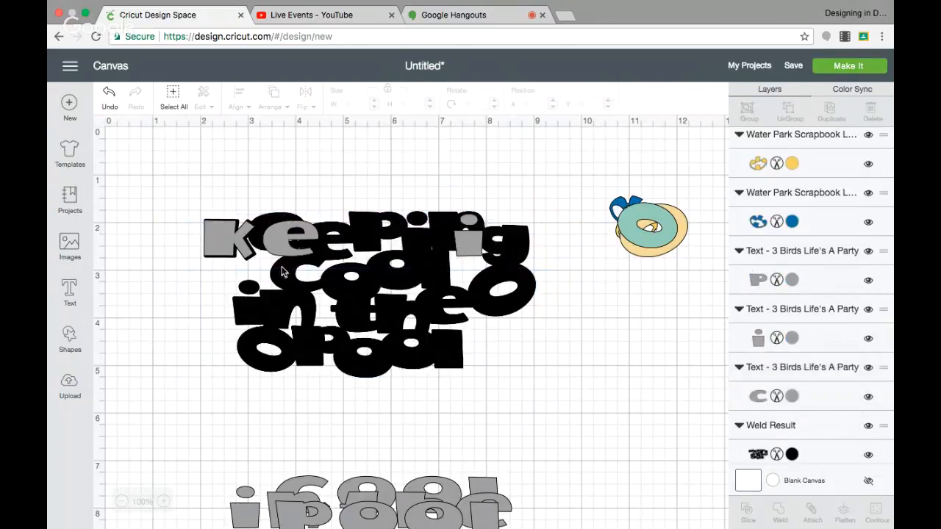
pyautogui.moveTo(301, 244)
pyautogui.mouseDown()
pyautogui.moveTo(272, 235)
pyautogui.moveTo(285, 236)
pyautogui.mouseUp()
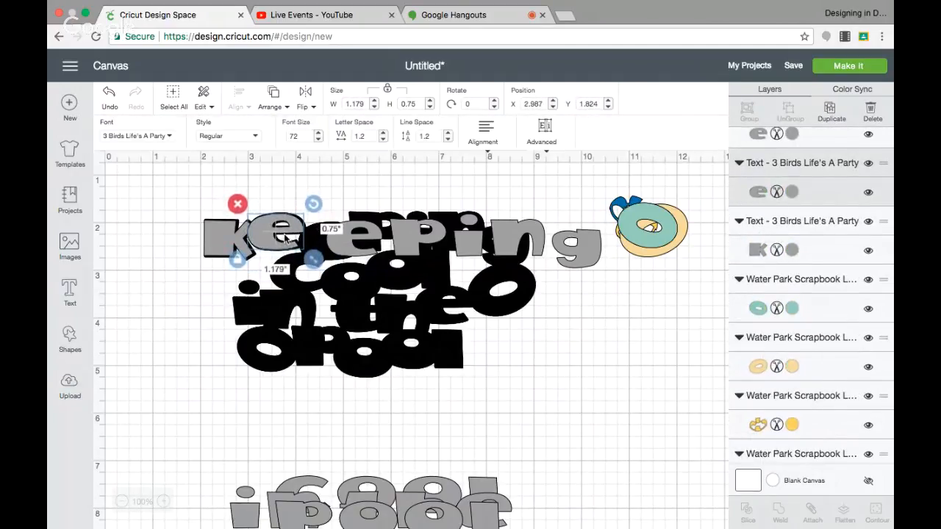
pyautogui.moveTo(347, 249); pyautogui.dragTo(318, 251)
pyautogui.moveTo(409, 245); pyautogui.dragTo(369, 244)
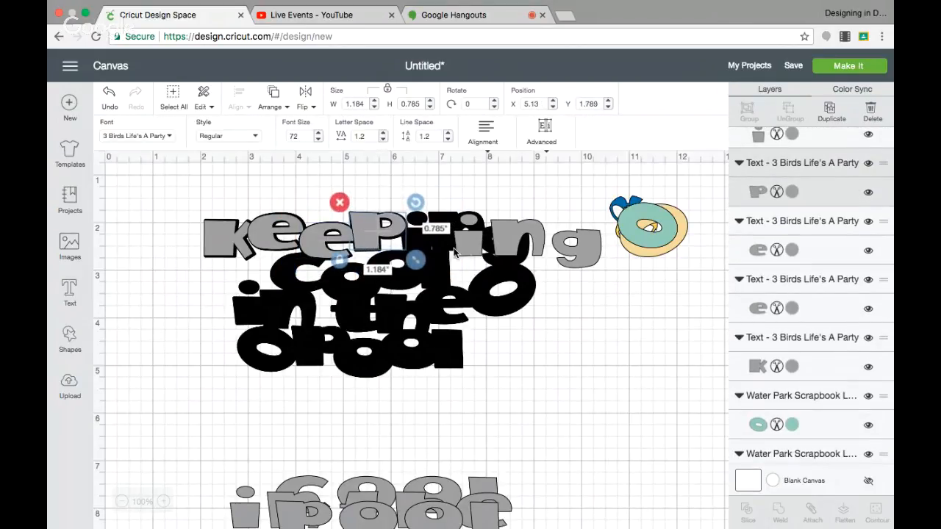
pyautogui.moveTo(466, 251); pyautogui.dragTo(412, 245)
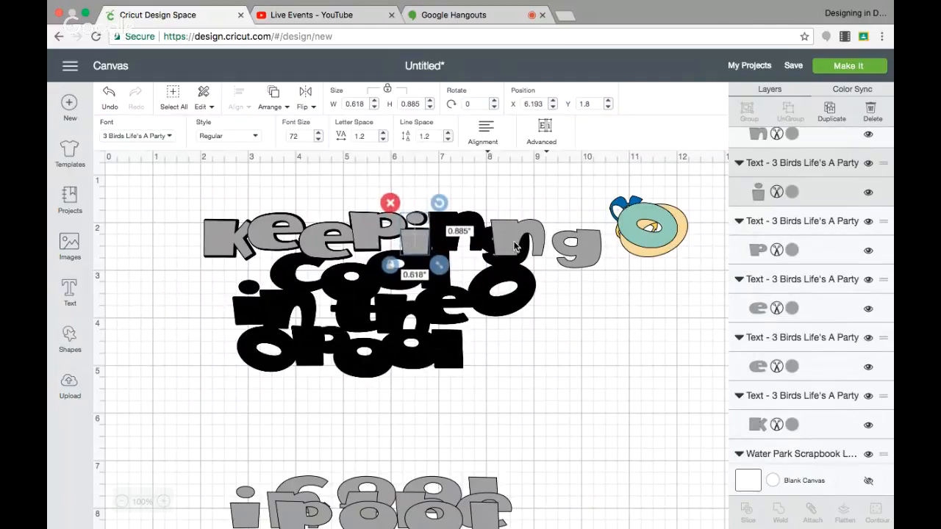
pyautogui.moveTo(515, 246); pyautogui.dragTo(454, 241)
pyautogui.moveTo(586, 252); pyautogui.dragTo(515, 247)
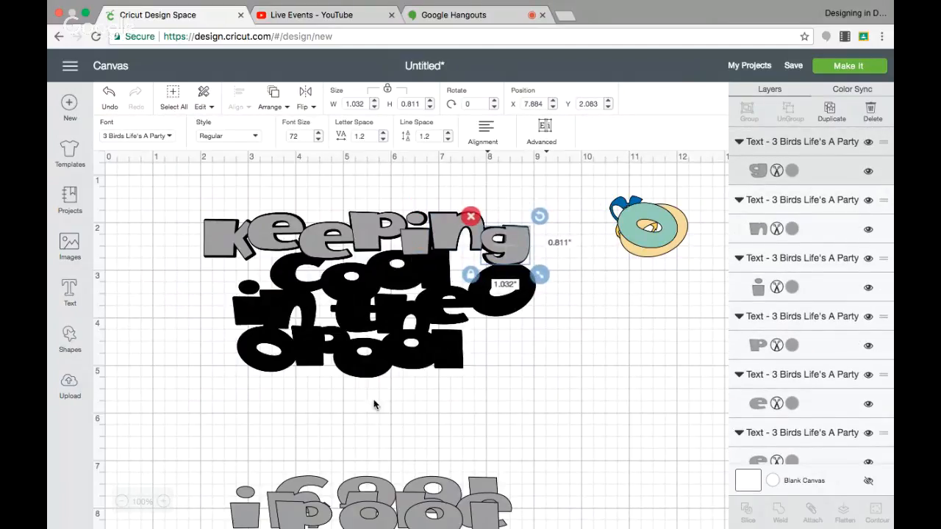
# Step: Separate the overlapping grey words, ungroup the grey "in the", and fit each of its letters over the matching black letters
pyautogui.moveTo(286, 521); pyautogui.dragTo(284, 428)
pyautogui.moveTo(250, 514); pyautogui.dragTo(253, 308)
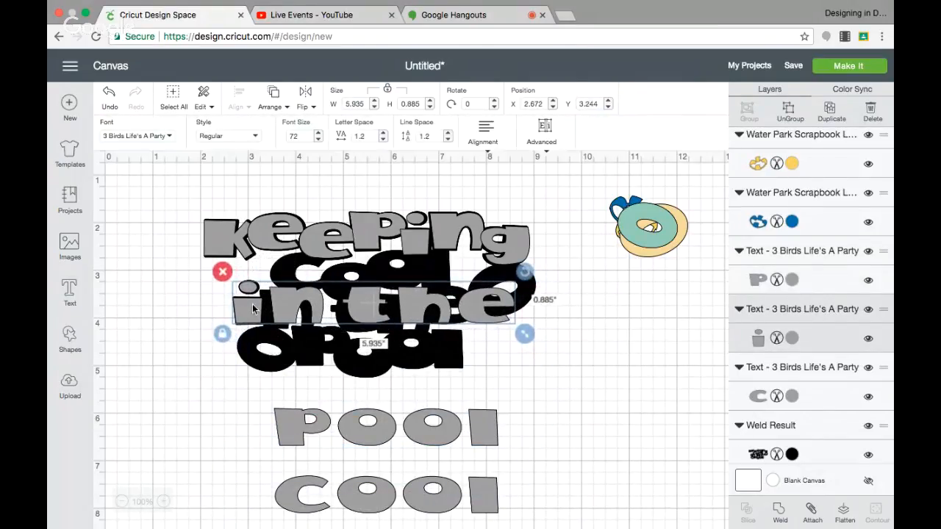
pyautogui.click(789, 108)
pyautogui.moveTo(314, 307); pyautogui.dragTo(303, 311)
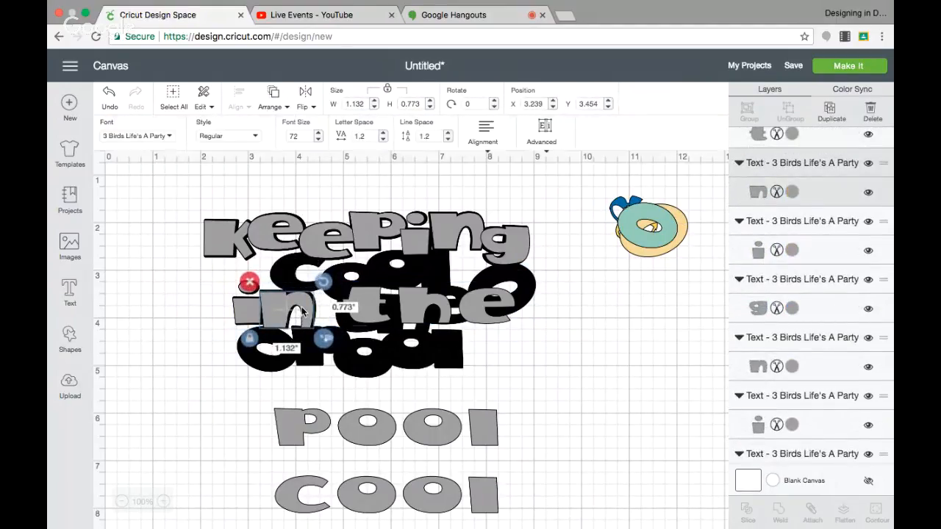
pyautogui.moveTo(381, 310); pyautogui.dragTo(361, 316)
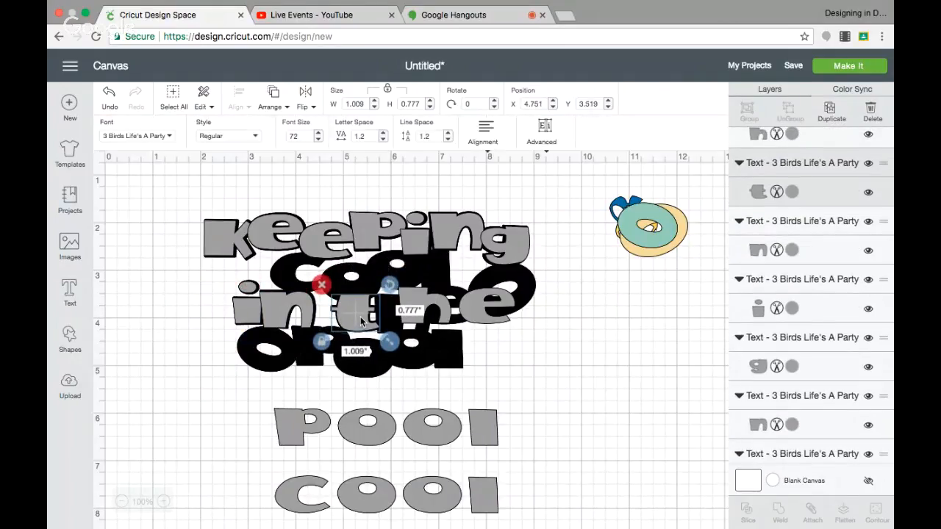
pyautogui.click(436, 307)
pyautogui.moveTo(436, 307); pyautogui.dragTo(413, 316)
pyautogui.moveTo(502, 295); pyautogui.dragTo(458, 294)
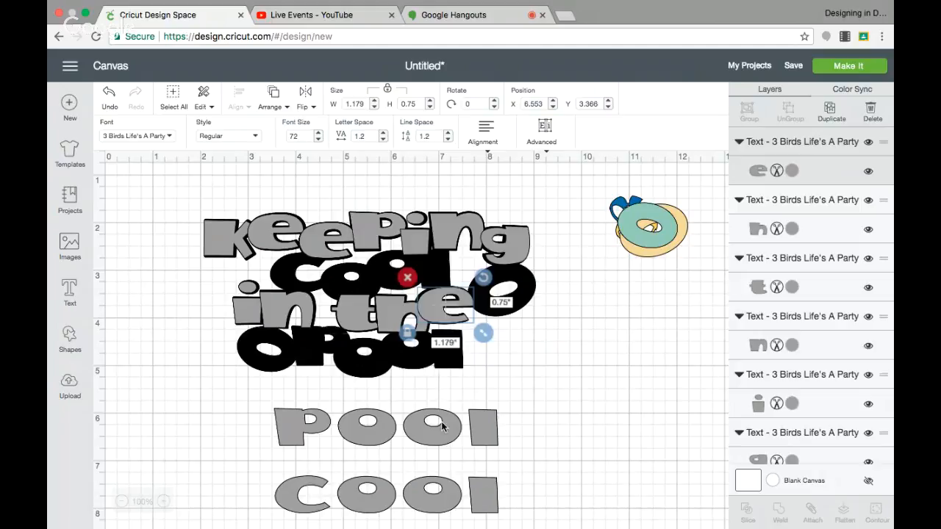
# Step: Move the grey "pool" onto the black "pool", ungroup it, and fit both o's and the l over their black counterparts
pyautogui.moveTo(439, 425); pyautogui.dragTo(459, 344)
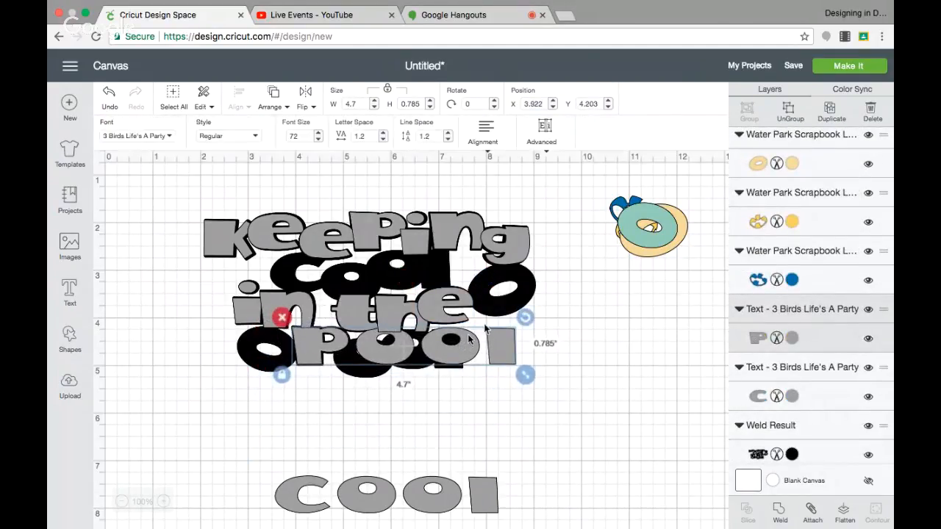
pyautogui.click(784, 120)
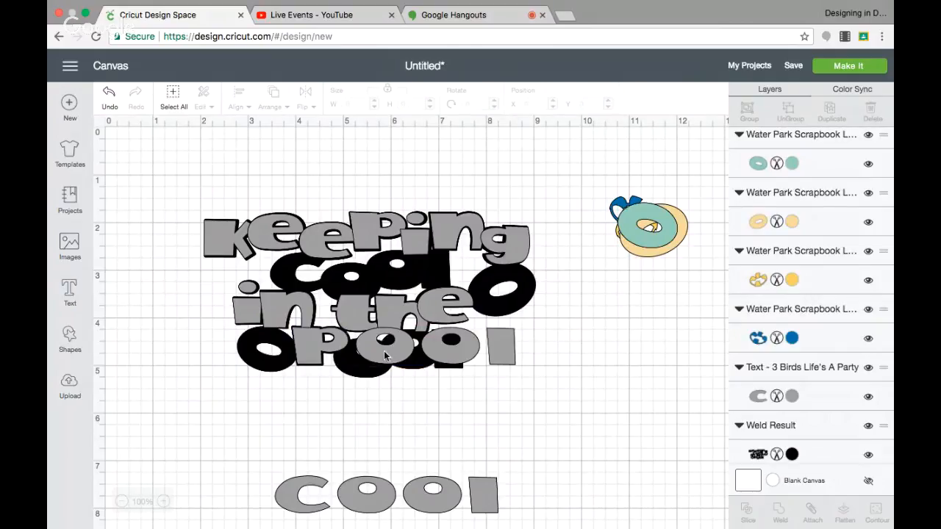
pyautogui.moveTo(384, 355); pyautogui.dragTo(367, 368)
pyautogui.moveTo(450, 357); pyautogui.dragTo(408, 360)
pyautogui.moveTo(512, 350); pyautogui.dragTo(459, 355)
# Step: Move the grey "cool" onto the black "cool", ungroup it, and fit both o's and the l over their black counterparts
pyautogui.moveTo(435, 481); pyautogui.dragTo(431, 264)
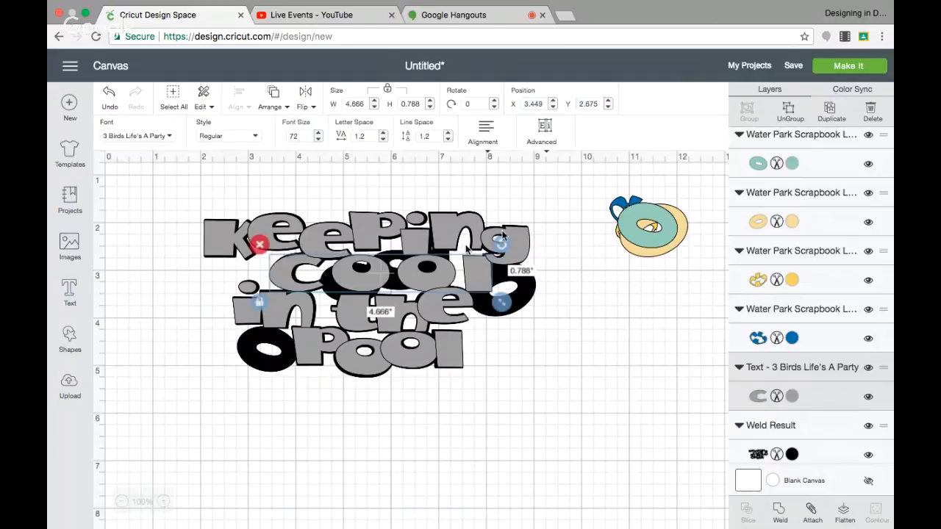
pyautogui.click(791, 109)
pyautogui.moveTo(350, 280); pyautogui.dragTo(341, 295)
pyautogui.moveTo(432, 283); pyautogui.dragTo(399, 279)
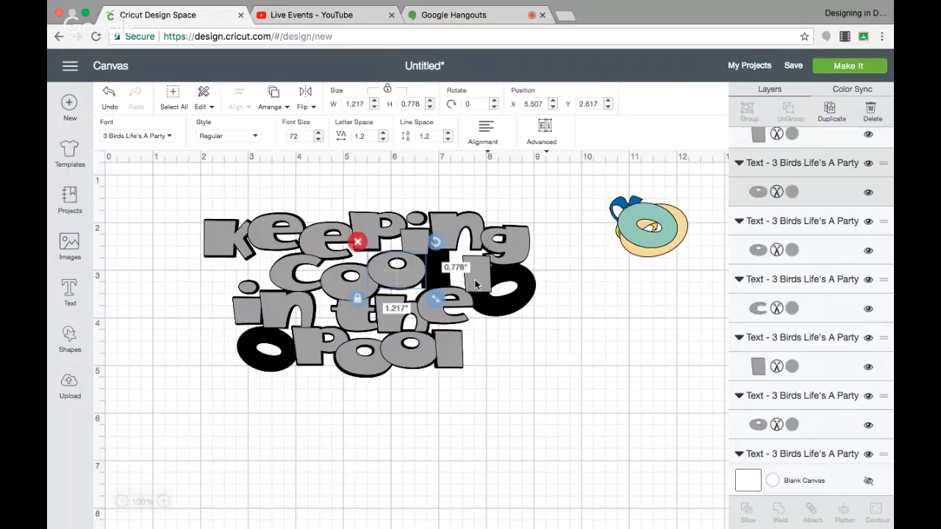
pyautogui.moveTo(475, 284); pyautogui.dragTo(432, 278)
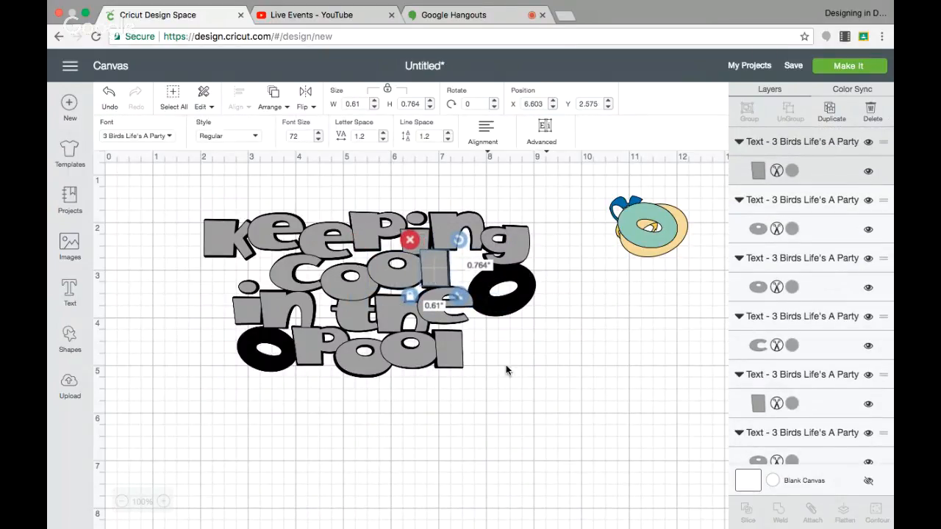
pyautogui.click(515, 305)
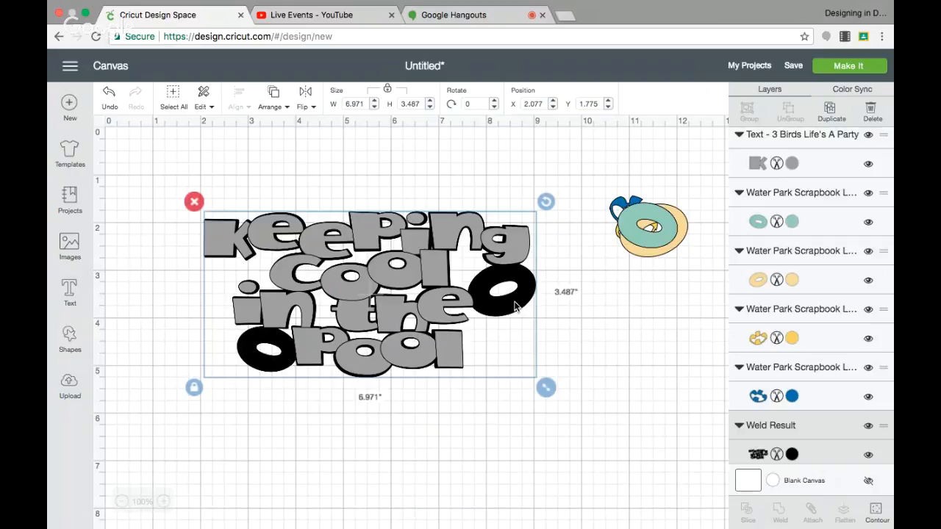
# Step: Move the welded black shadow below the grey title, and weld all the grey letters into one shape
pyautogui.moveTo(514, 307); pyautogui.dragTo(539, 528)
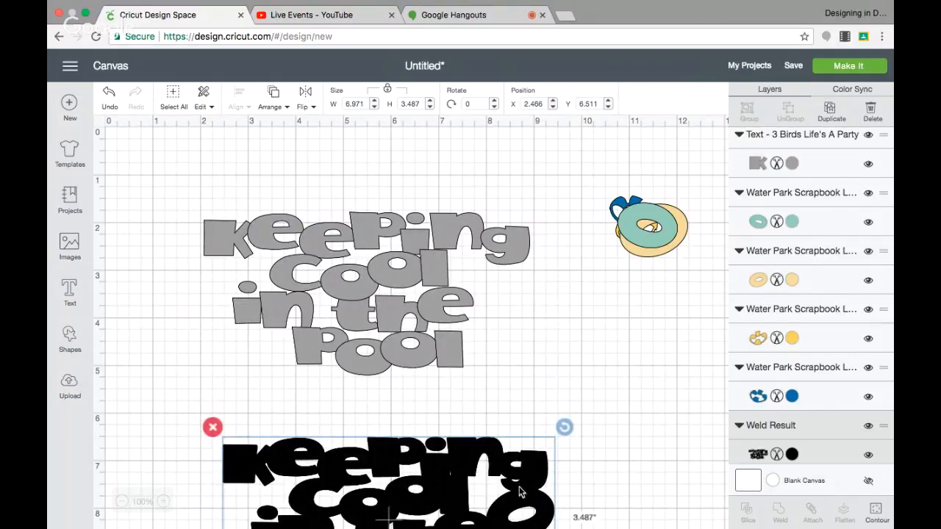
pyautogui.moveTo(544, 517)
pyautogui.mouseDown()
pyautogui.moveTo(548, 447)
pyautogui.moveTo(536, 528)
pyautogui.mouseUp()
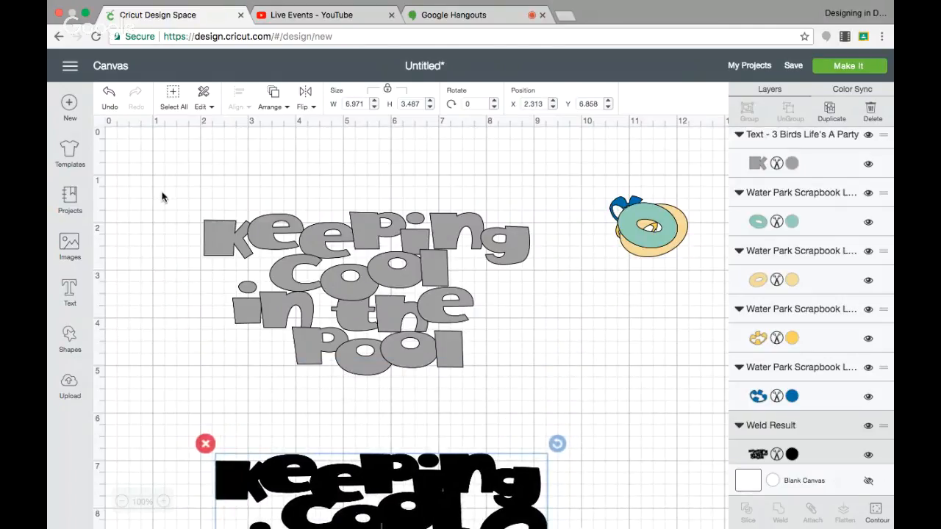
pyautogui.moveTo(162, 196); pyautogui.dragTo(539, 375)
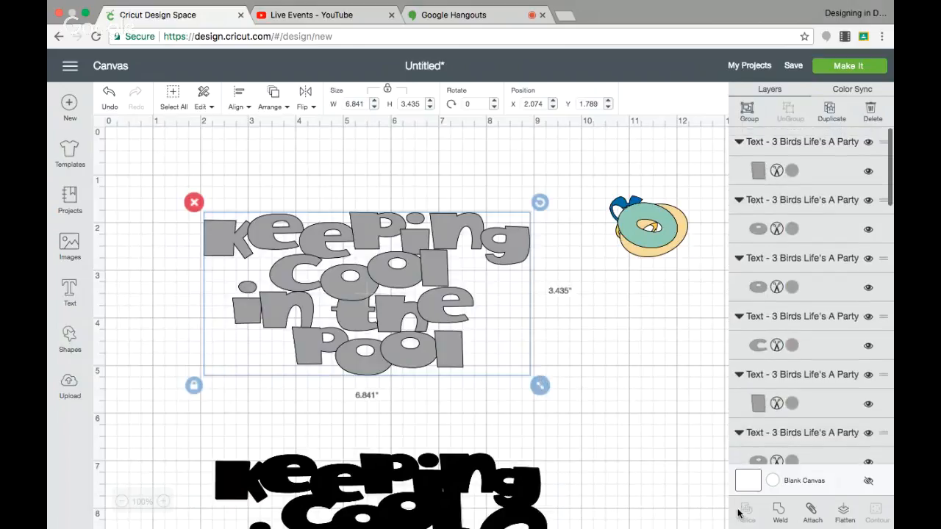
pyautogui.click(779, 512)
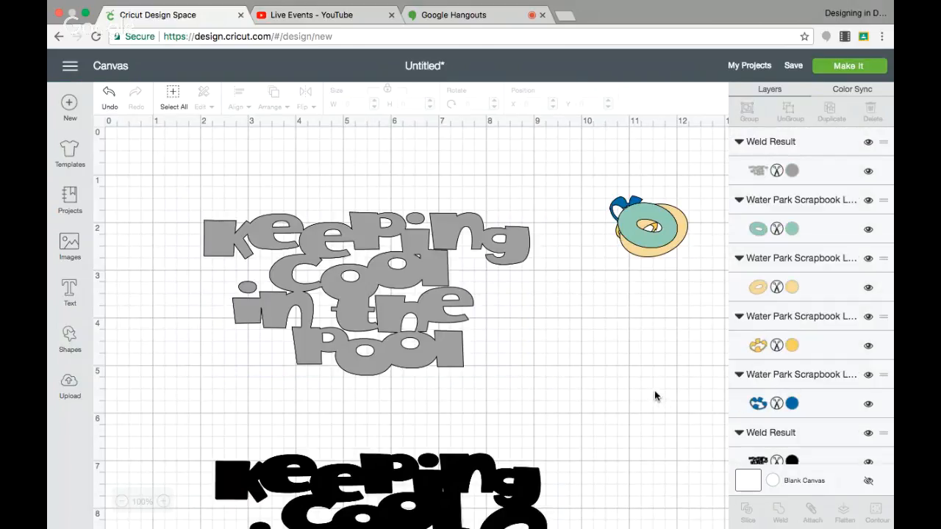
# Step: Move the black shadow back up and align it behind the welded grey title
pyautogui.click(441, 502)
pyautogui.moveTo(441, 502); pyautogui.dragTo(439, 277)
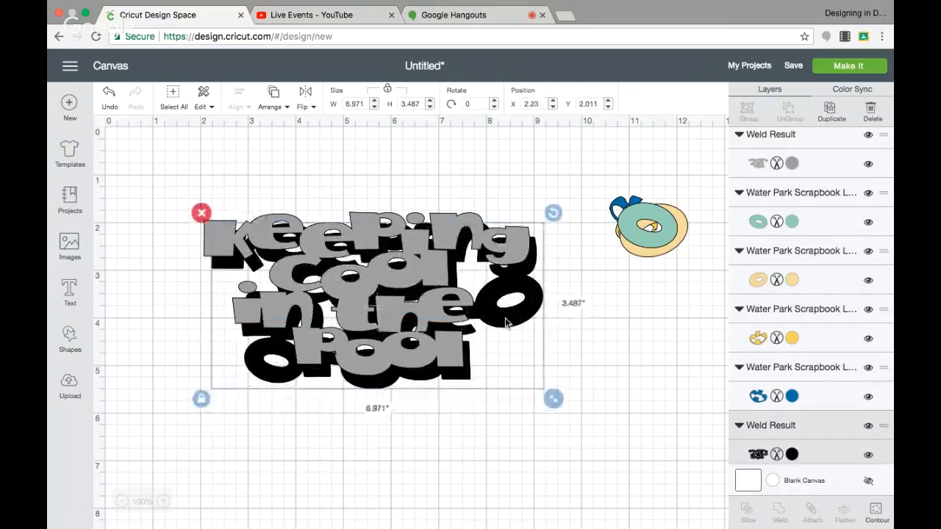
pyautogui.moveTo(507, 322)
pyautogui.mouseDown()
pyautogui.moveTo(509, 310)
pyautogui.moveTo(513, 331)
pyautogui.mouseUp()
pyautogui.click(516, 454)
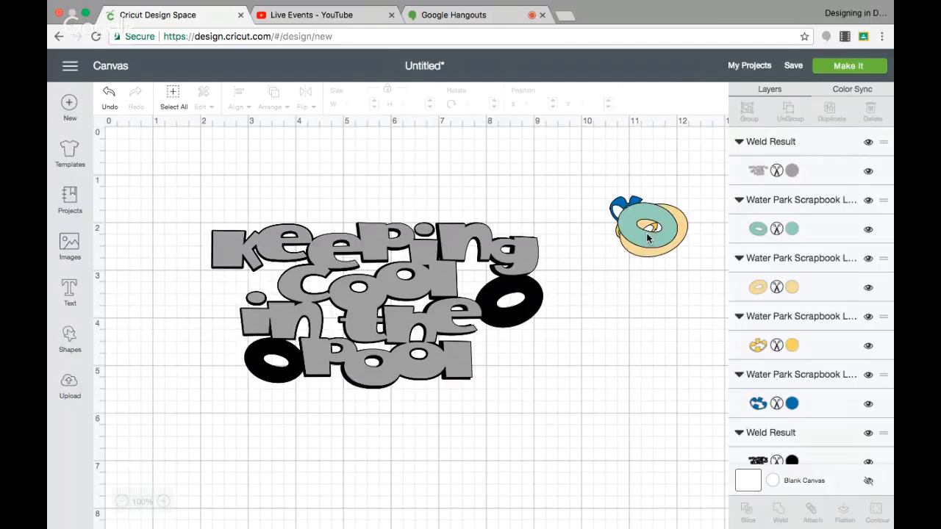
# Step: Place the green swim ring over the black ring beside "pool" and the light orange ring over the black ring beside "the"
pyautogui.moveTo(647, 238); pyautogui.dragTo(310, 391)
pyautogui.click(285, 365)
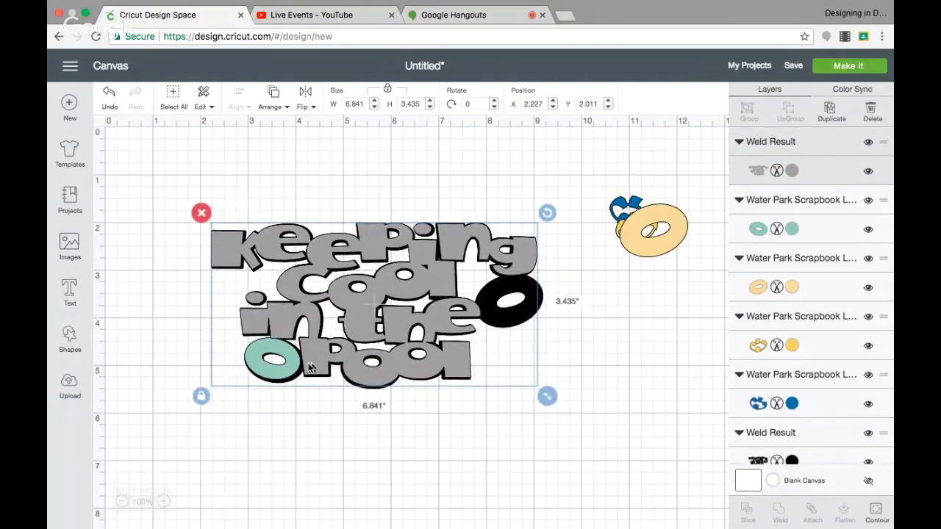
pyautogui.moveTo(309, 368)
pyautogui.mouseDown()
pyautogui.moveTo(309, 337)
pyautogui.moveTo(291, 372)
pyautogui.mouseUp()
pyautogui.moveTo(662, 239); pyautogui.dragTo(549, 332)
pyautogui.moveTo(515, 305)
pyautogui.mouseDown()
pyautogui.moveTo(507, 283)
pyautogui.moveTo(489, 287)
pyautogui.moveTo(532, 300)
pyautogui.mouseUp()
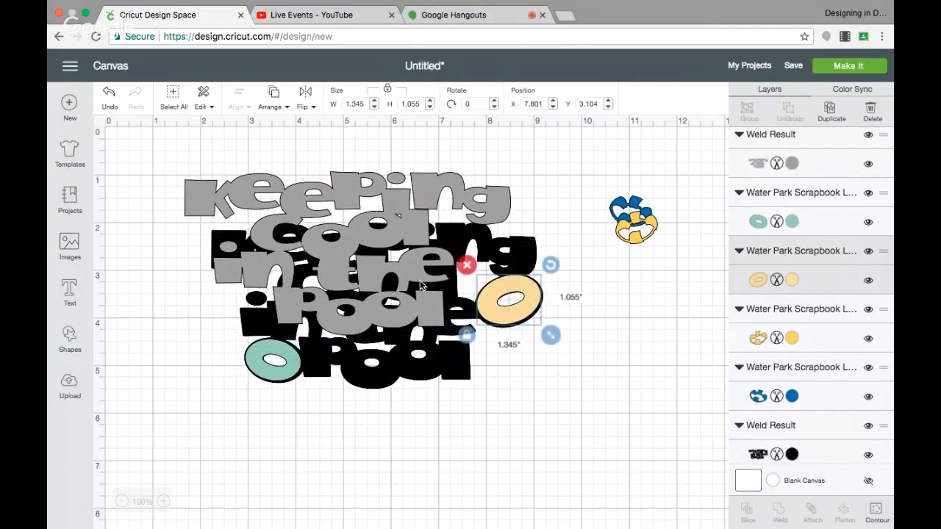
# Step: Realign the grey title with the black shadow, and fit both swim rings back over their black counterparts
pyautogui.moveTo(390, 282); pyautogui.dragTo(409, 298)
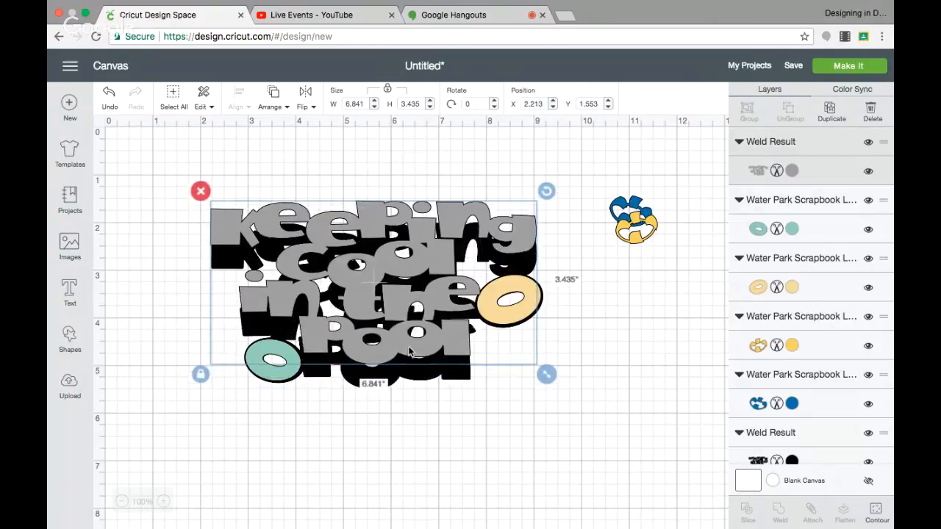
pyautogui.moveTo(392, 377); pyautogui.dragTo(414, 528)
pyautogui.moveTo(427, 423); pyautogui.dragTo(438, 528)
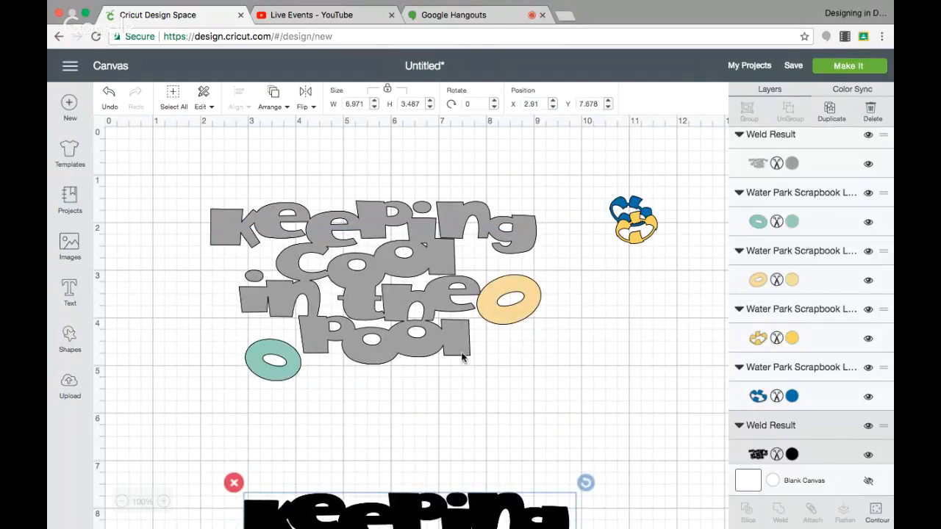
pyautogui.moveTo(453, 336); pyautogui.dragTo(453, 338)
pyautogui.moveTo(485, 520); pyautogui.dragTo(455, 231)
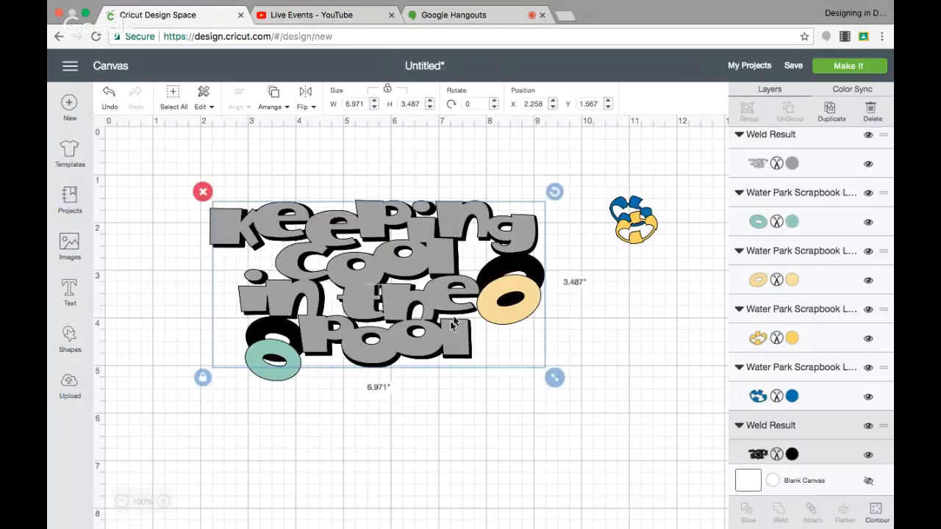
pyautogui.moveTo(445, 340); pyautogui.dragTo(449, 347)
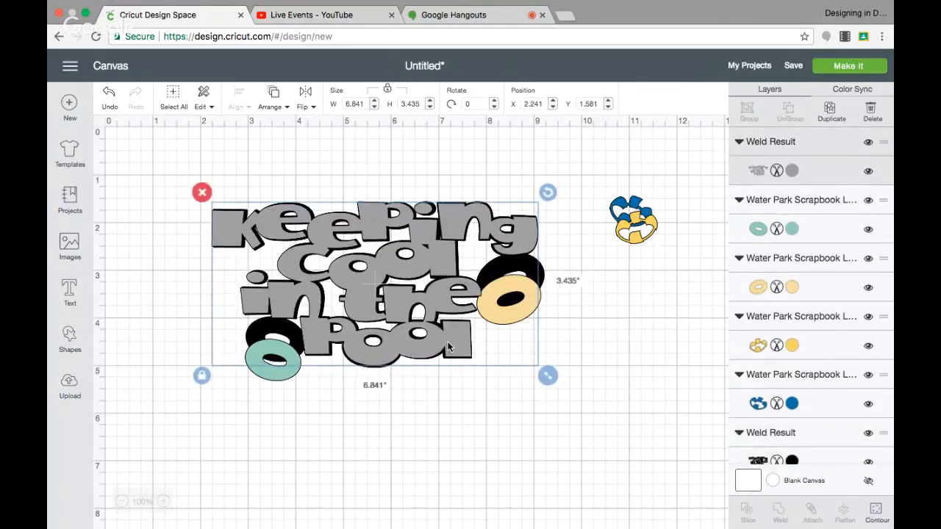
pyautogui.moveTo(540, 297); pyautogui.dragTo(541, 277)
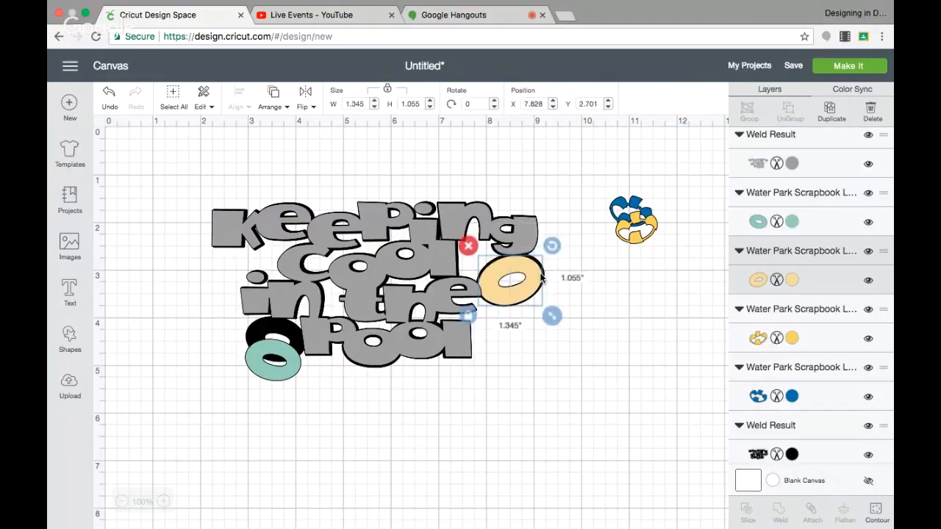
pyautogui.moveTo(274, 382); pyautogui.dragTo(278, 358)
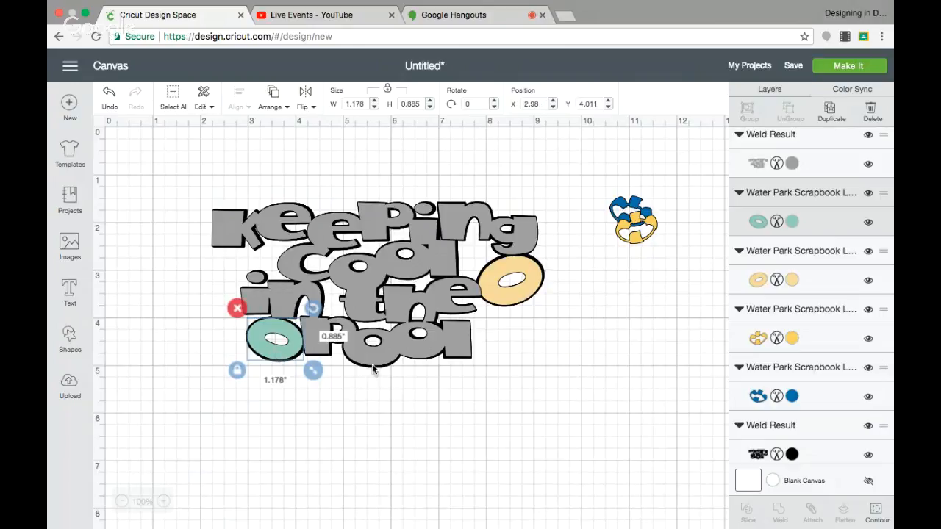
# Step: Move the black shadow far below the title, and group the grey title with the green and light orange rings
pyautogui.moveTo(371, 365); pyautogui.dragTo(364, 528)
pyautogui.scroll(-4, 489, 376)
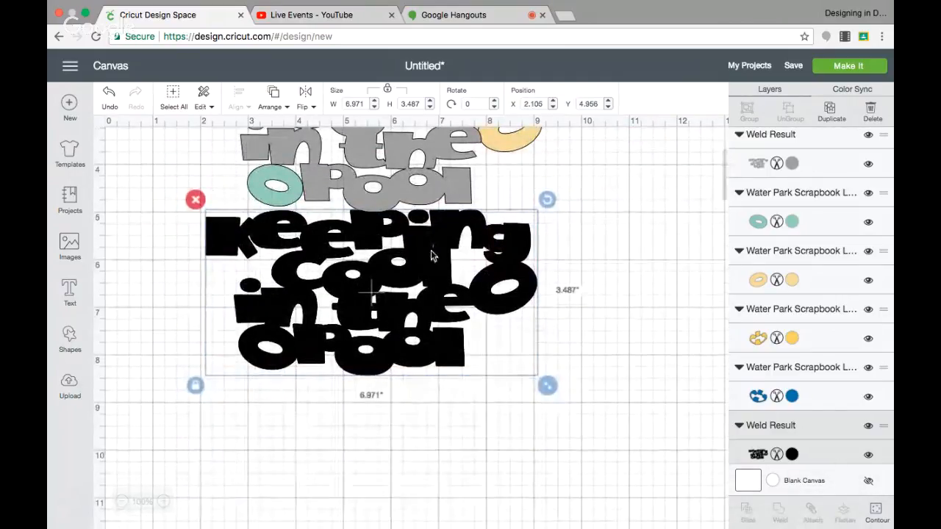
pyautogui.moveTo(431, 250); pyautogui.dragTo(438, 528)
pyautogui.scroll(4, 460, 365)
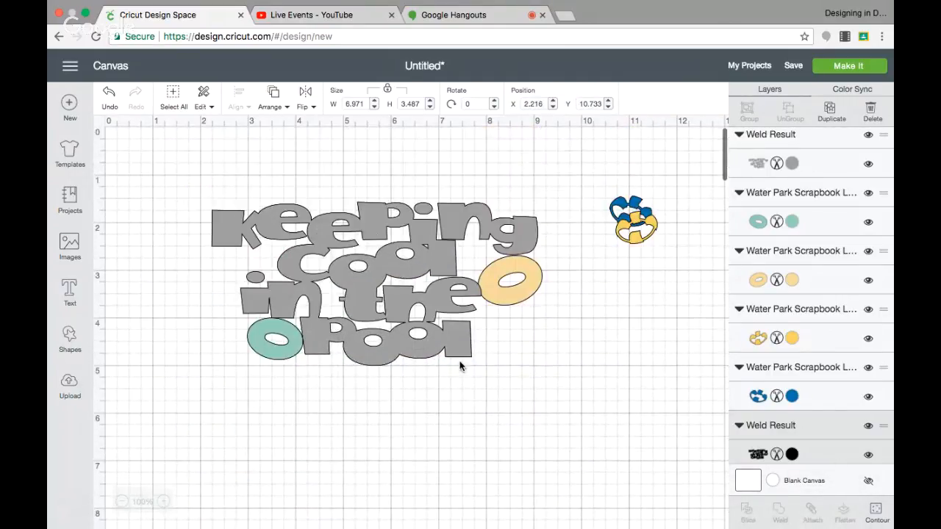
pyautogui.click(194, 193)
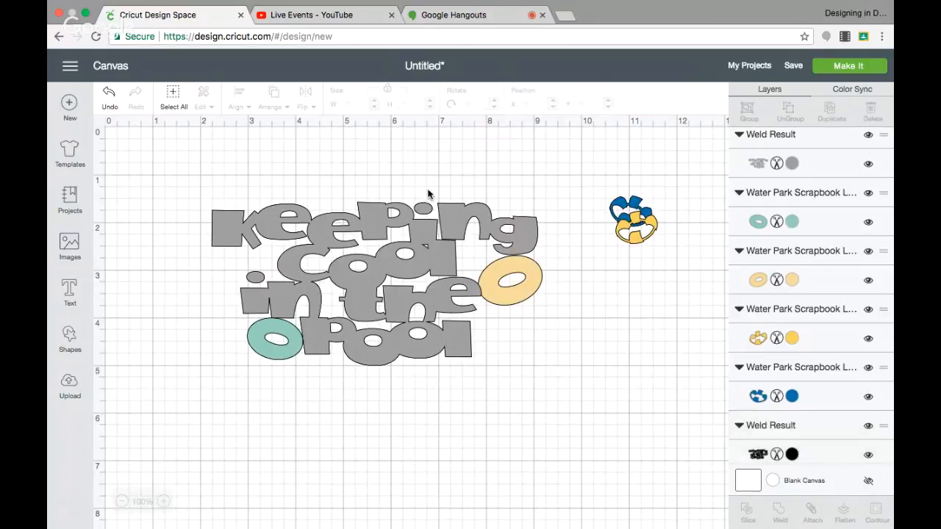
pyautogui.moveTo(193, 189); pyautogui.dragTo(554, 380)
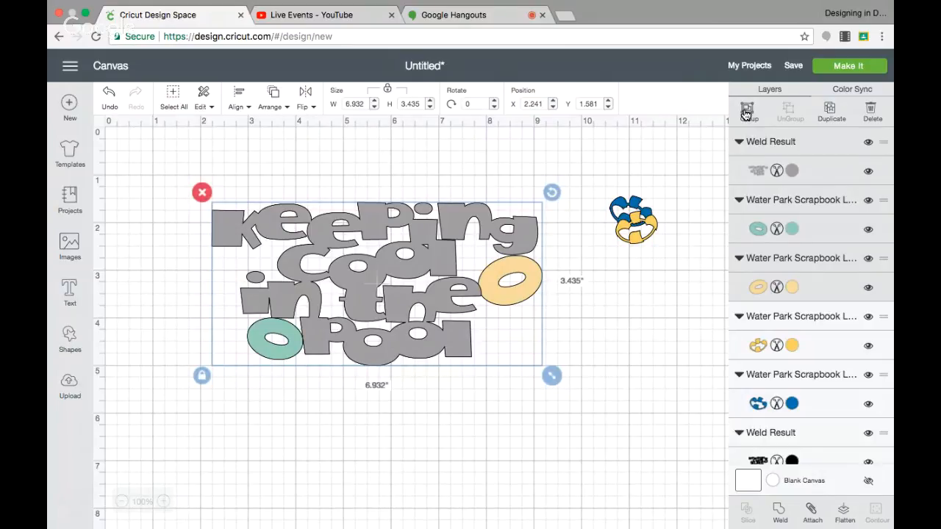
pyautogui.click(746, 112)
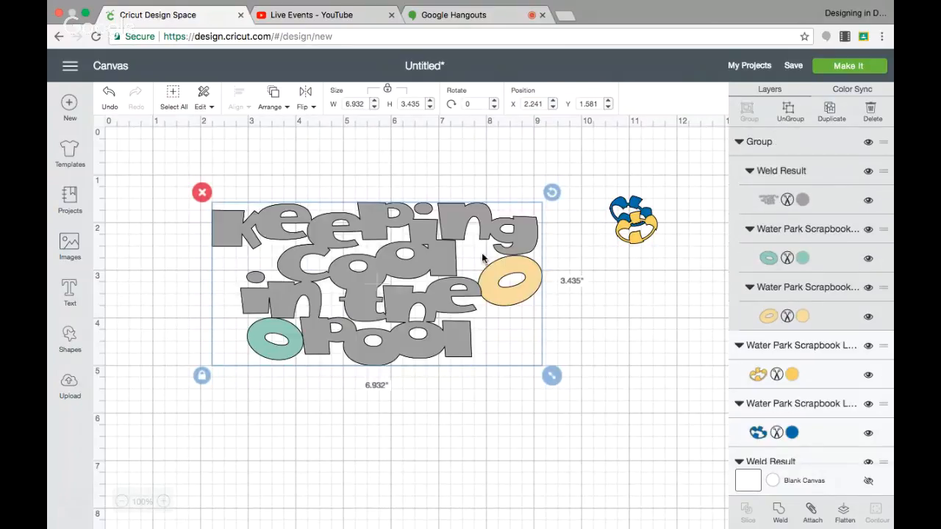
pyautogui.click(595, 338)
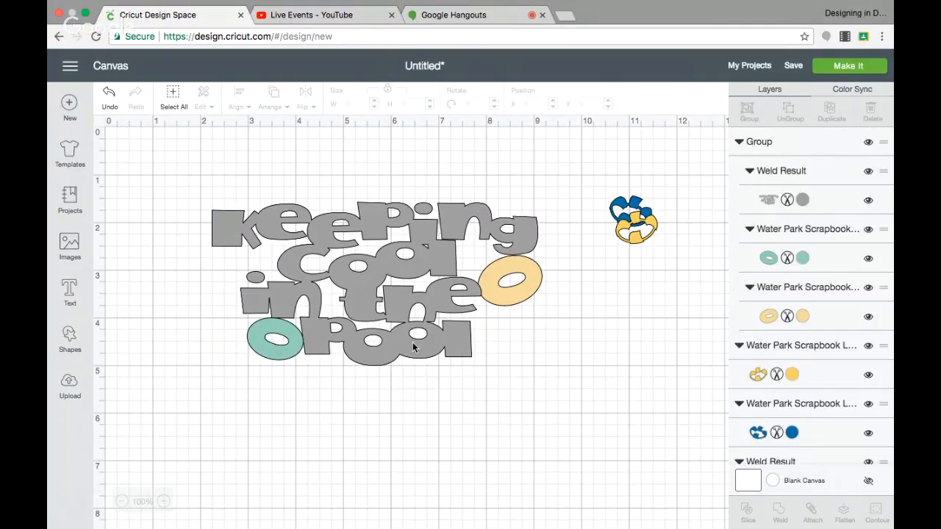
# Step: Insert a square, unlock its proportions, and stretch it into a thin bar about 8.33" wide and 0.06" high above the title
pyautogui.click(70, 335)
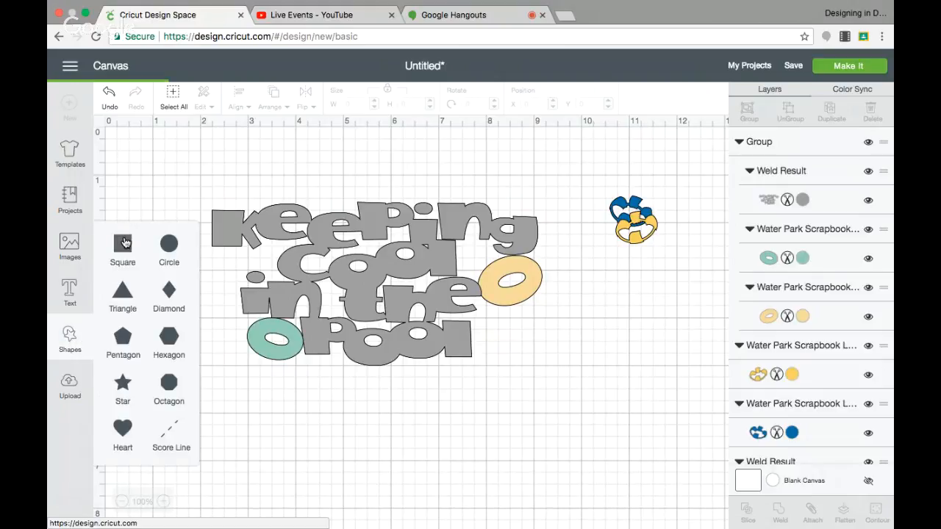
pyautogui.click(136, 241)
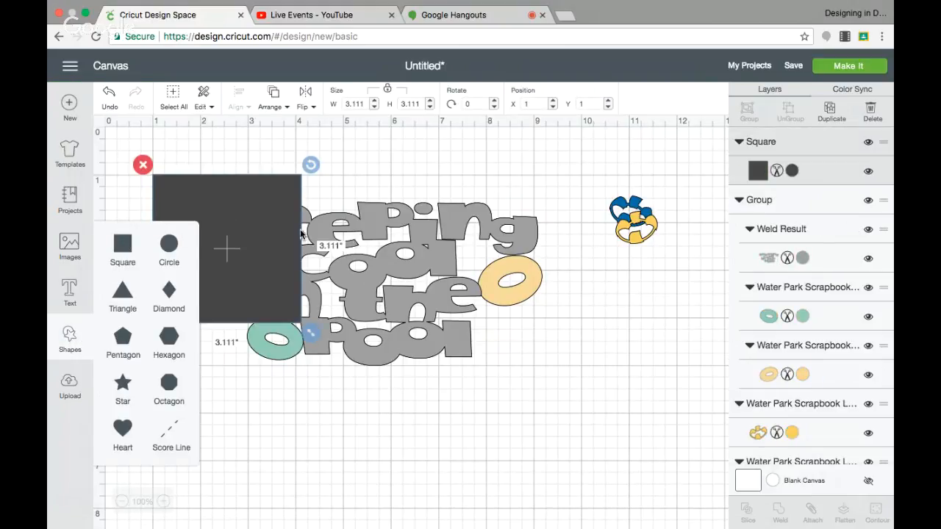
pyautogui.moveTo(267, 233)
pyautogui.mouseDown()
pyautogui.moveTo(288, 231)
pyautogui.moveTo(279, 226)
pyautogui.mouseUp()
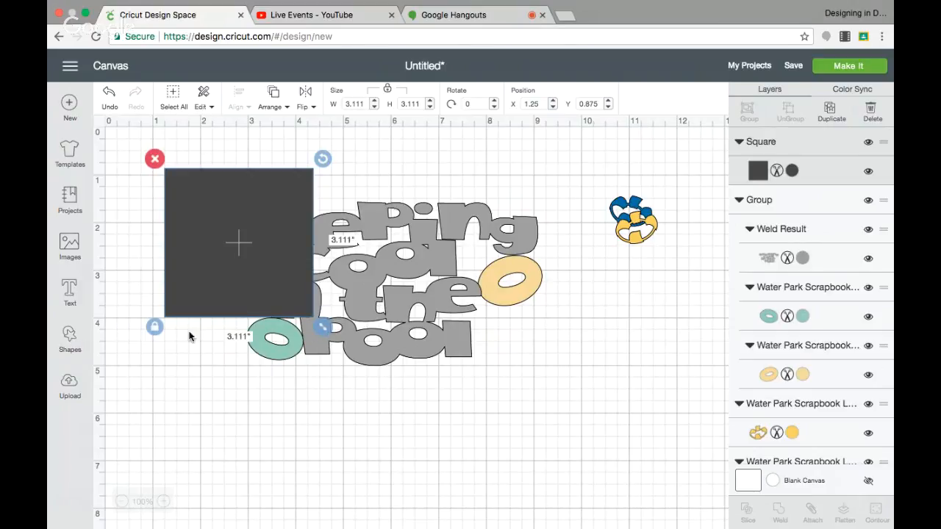
pyautogui.click(154, 326)
pyautogui.moveTo(323, 329); pyautogui.dragTo(572, 176)
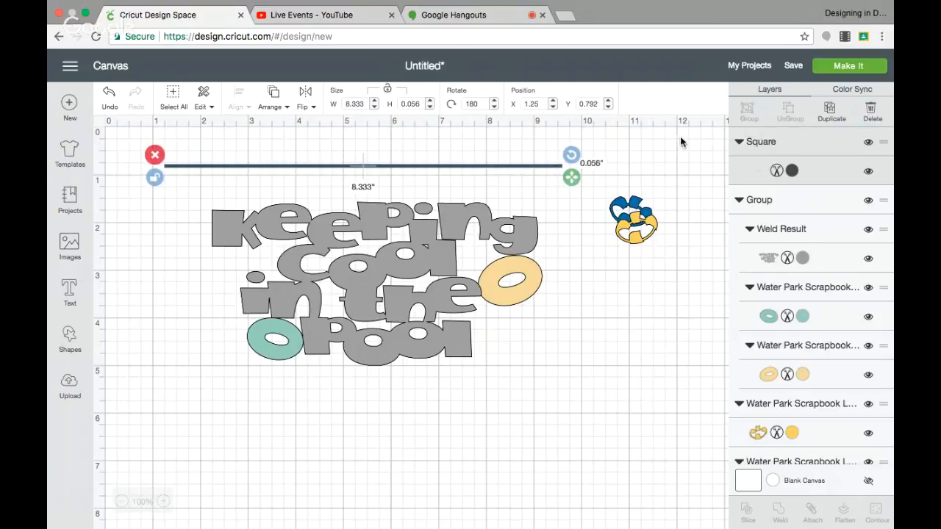
# Step: Duplicate the thin bar three times
pyautogui.click(829, 111)
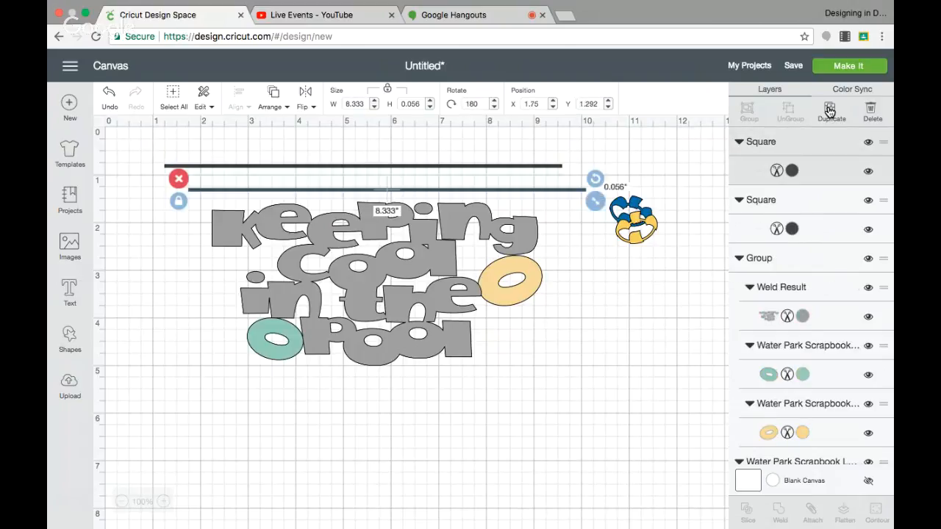
pyautogui.click(828, 110)
pyautogui.click(829, 110)
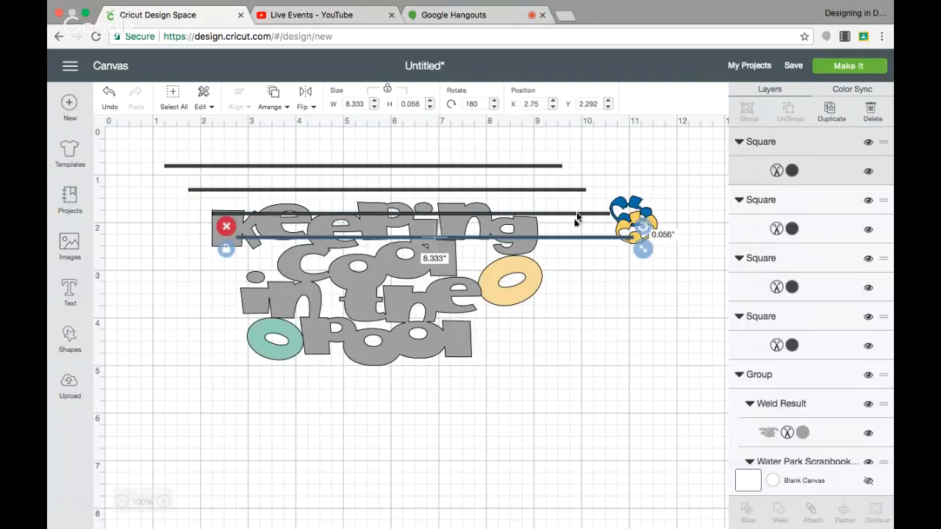
# Step: Lay one bar across each of the four title lines "Keeping", "cool", "in the" and "pool"
pyautogui.click(572, 239)
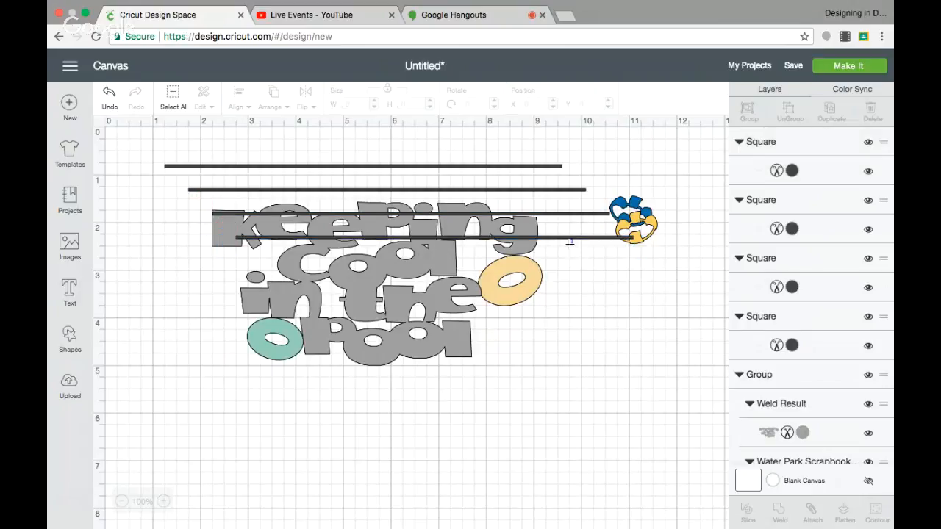
pyautogui.moveTo(569, 238); pyautogui.dragTo(523, 337)
pyautogui.moveTo(554, 215); pyautogui.dragTo(522, 294)
pyautogui.moveTo(530, 190); pyautogui.dragTo(534, 266)
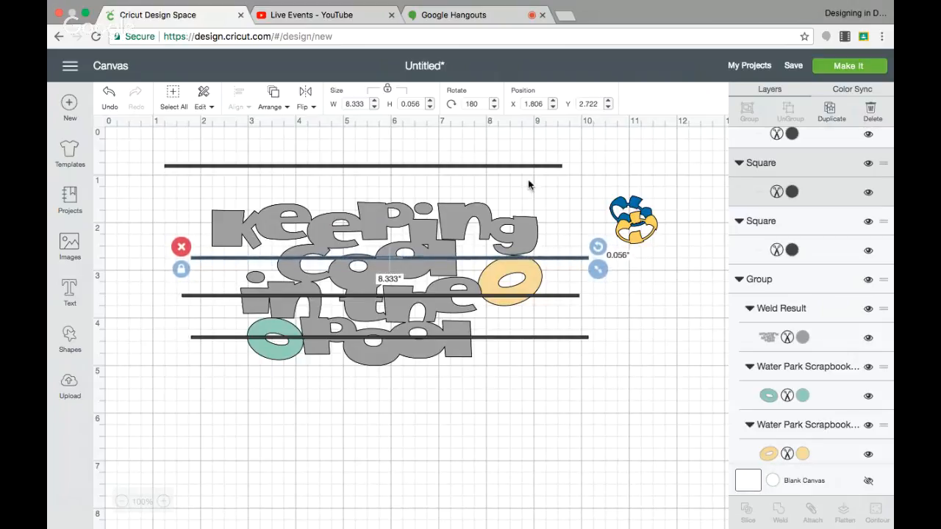
pyautogui.moveTo(519, 167); pyautogui.dragTo(527, 207)
pyautogui.click(506, 146)
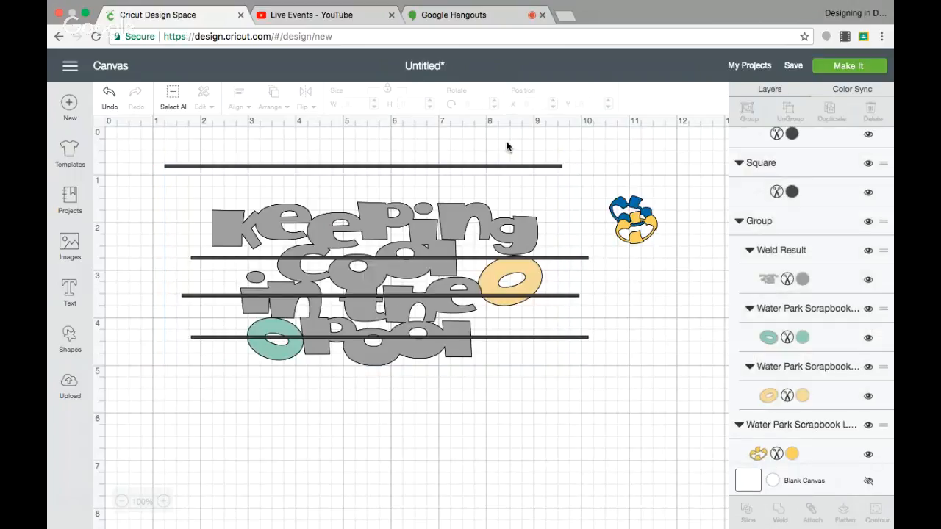
pyautogui.moveTo(509, 187); pyautogui.dragTo(512, 227)
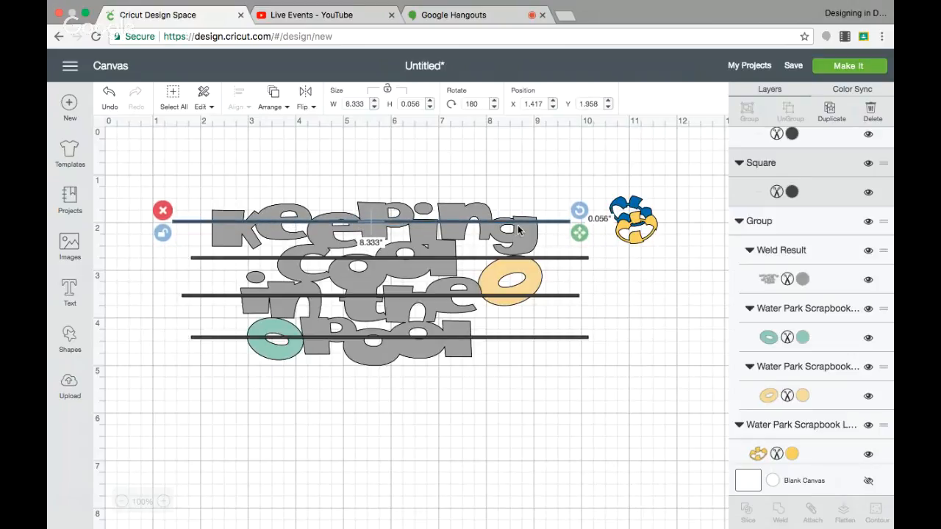
# Step: Lower the thin bars across "Keeping", "cool" and "in the" slightly so each runs through its line of letters
pyautogui.click(557, 215)
pyautogui.click(561, 222)
pyautogui.moveTo(561, 224); pyautogui.dragTo(560, 263)
pyautogui.click(561, 261)
pyautogui.click(550, 290)
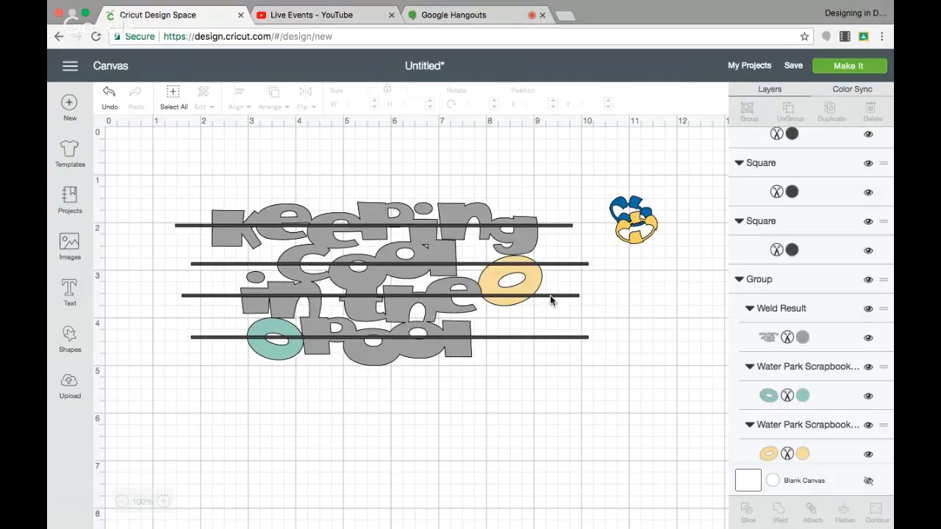
pyautogui.moveTo(549, 295); pyautogui.dragTo(550, 300)
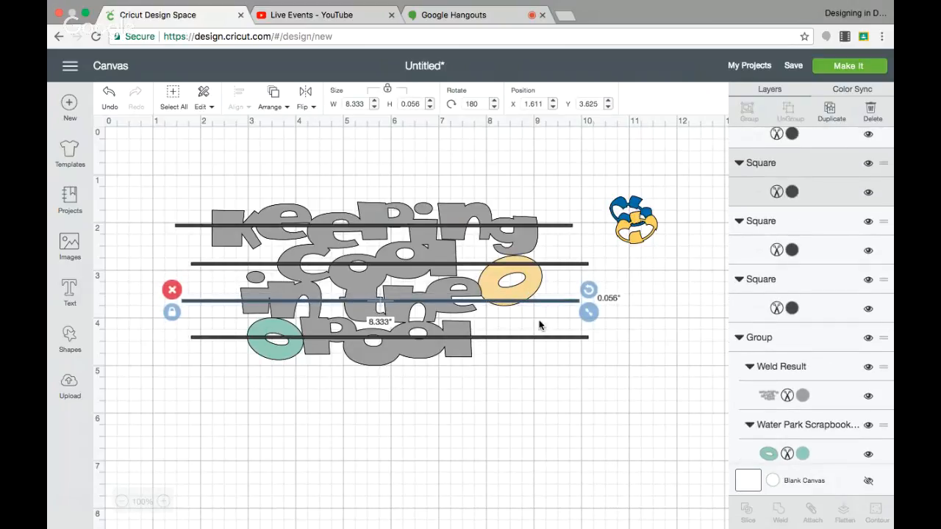
# Step: Fine-tune the bar across "pool" to about X 1.69, Y 4.40, and raise the bar across "cool" slightly
pyautogui.click(536, 334)
pyautogui.moveTo(535, 336); pyautogui.dragTo(536, 331)
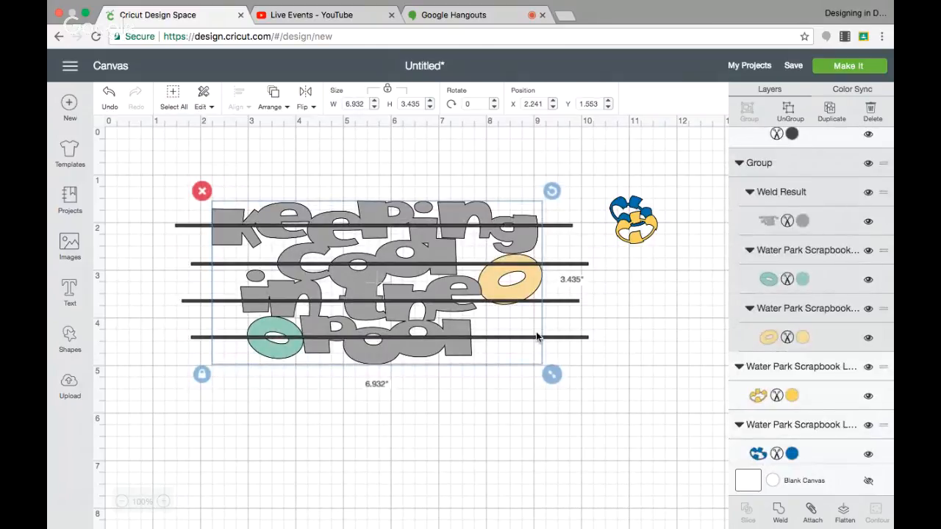
pyautogui.click(575, 339)
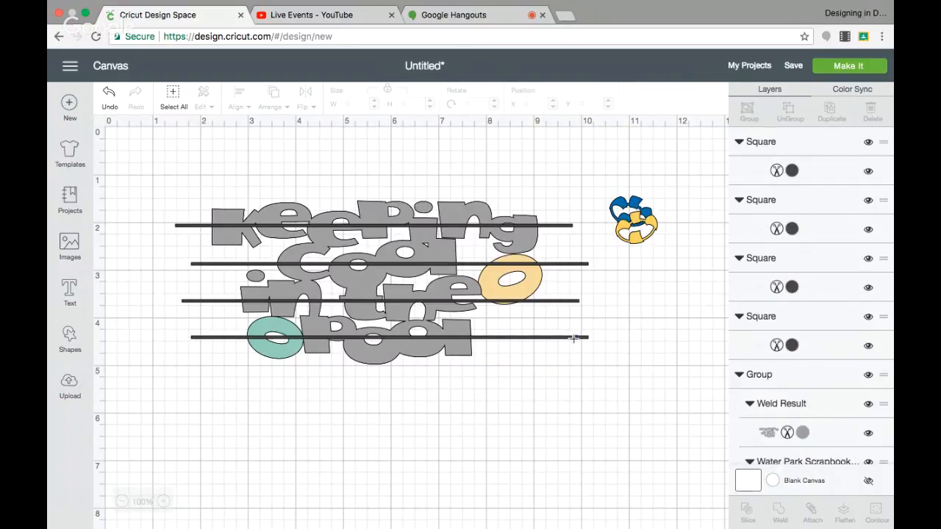
pyautogui.click(572, 340)
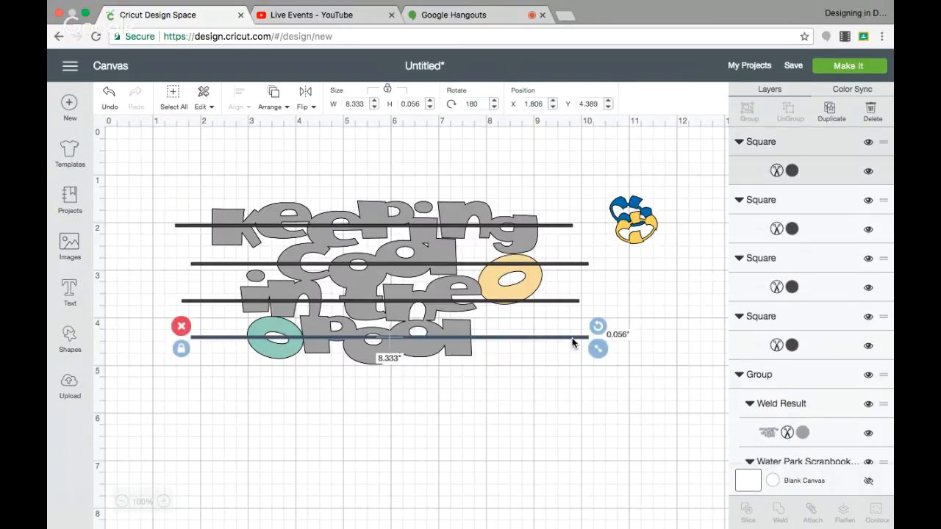
pyautogui.moveTo(570, 336); pyautogui.dragTo(564, 337)
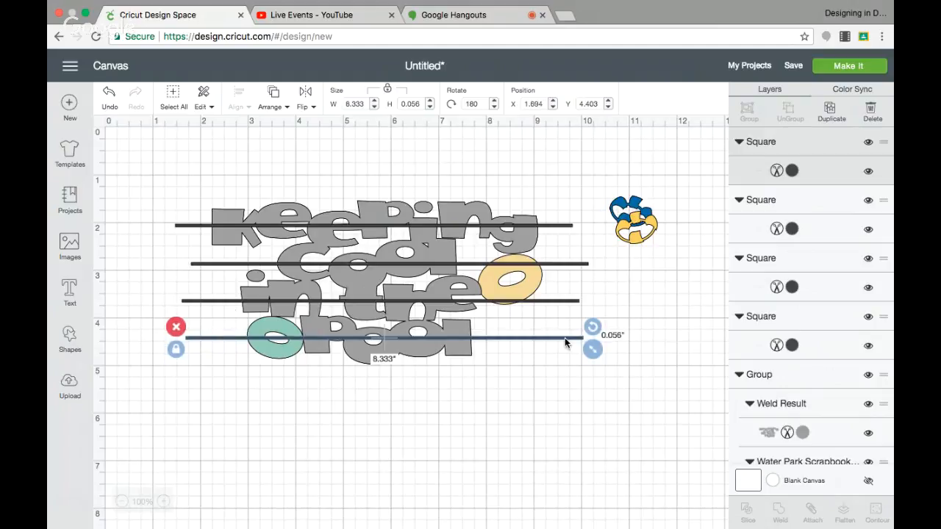
pyautogui.click(546, 263)
pyautogui.moveTo(546, 262); pyautogui.dragTo(546, 261)
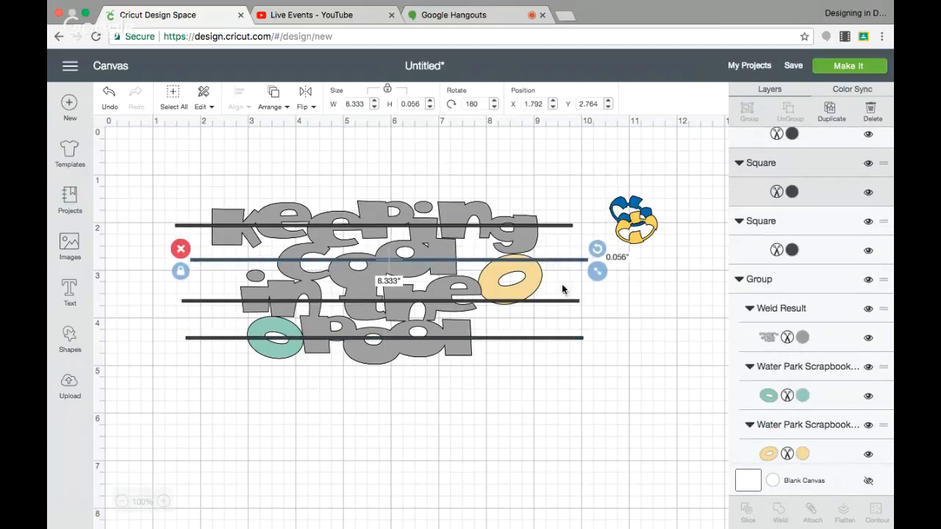
pyautogui.moveTo(543, 297); pyautogui.dragTo(540, 222)
pyautogui.click(513, 150)
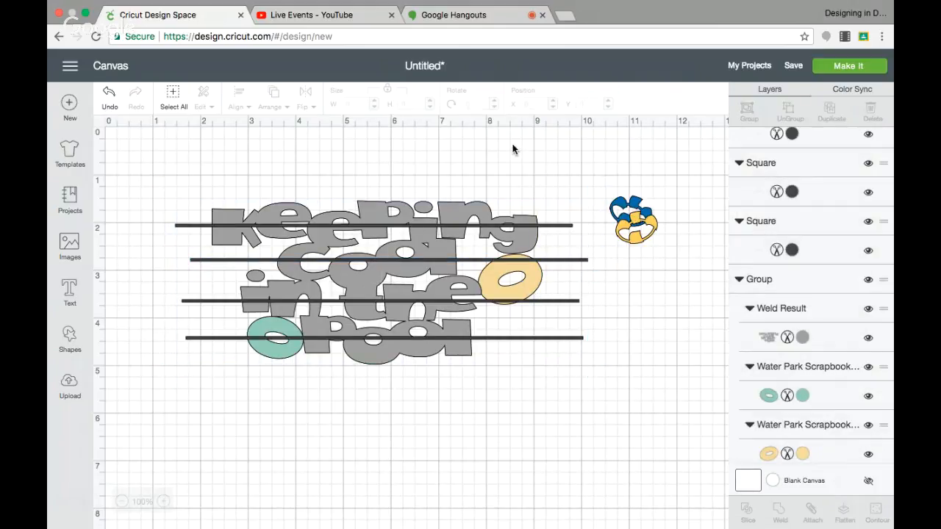
pyautogui.moveTo(535, 224); pyautogui.dragTo(533, 227)
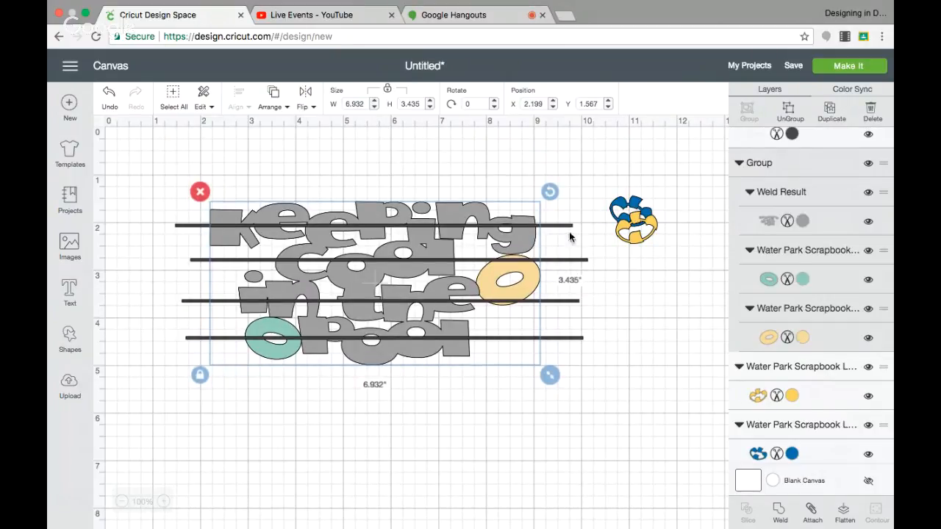
# Step: Move the bars across "Keeping", "cool" and "in the" off the letters into the empty area above the title
pyautogui.click(563, 224)
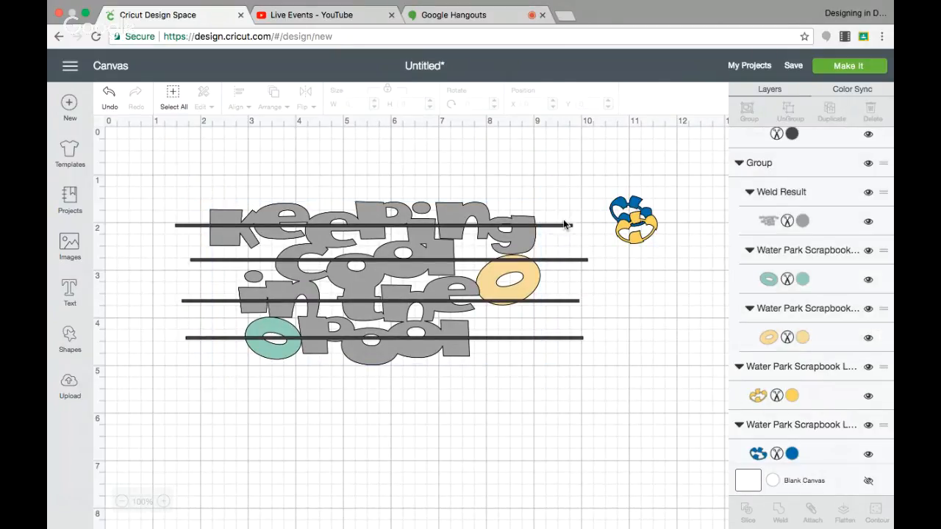
pyautogui.moveTo(562, 224); pyautogui.dragTo(559, 157)
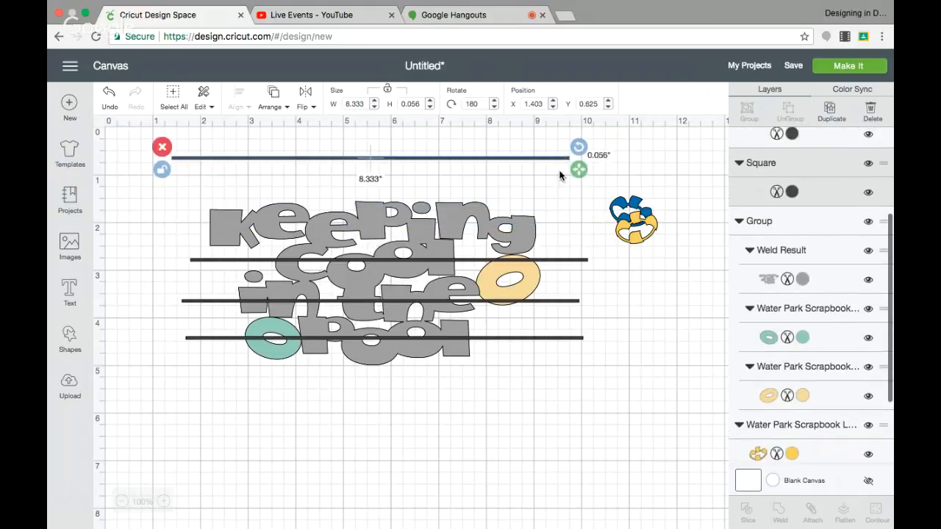
pyautogui.moveTo(569, 259); pyautogui.dragTo(570, 156)
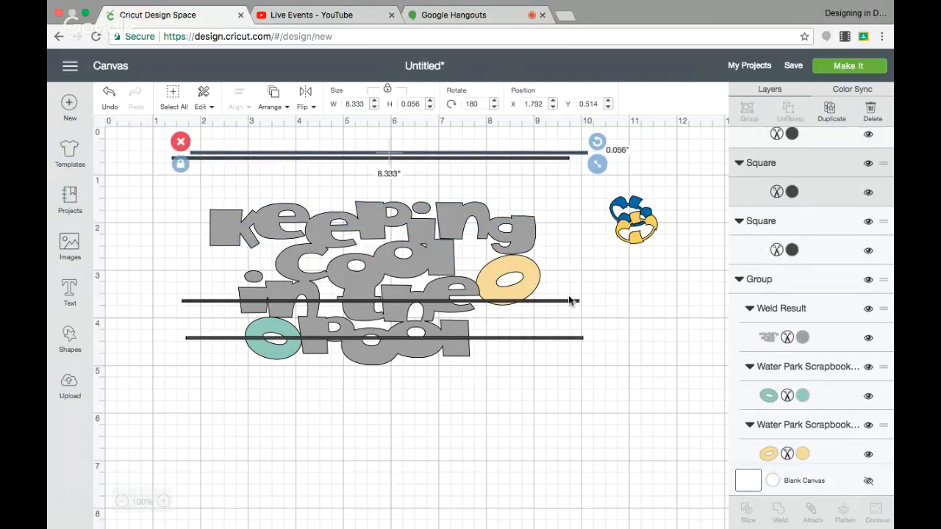
pyautogui.moveTo(568, 298); pyautogui.dragTo(567, 177)
# Step: Stretch the bar across "pool" into a thick block about 8.36" wide and 1.03" high
pyautogui.moveTo(529, 280); pyautogui.dragTo(530, 289)
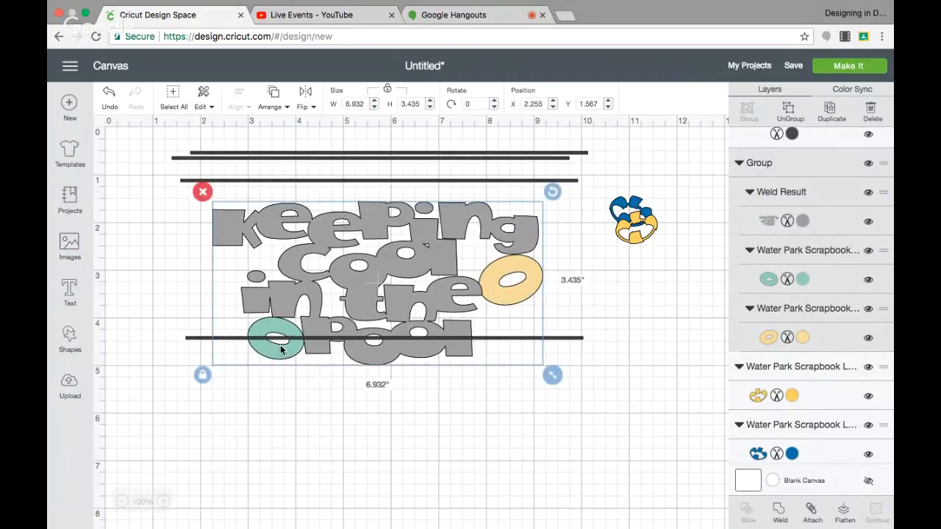
pyautogui.click(504, 337)
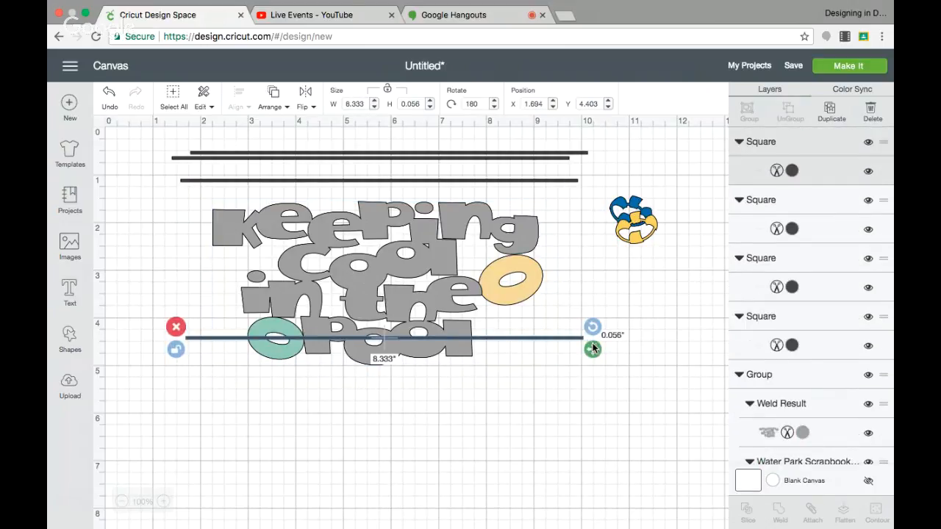
pyautogui.moveTo(593, 350); pyautogui.dragTo(594, 396)
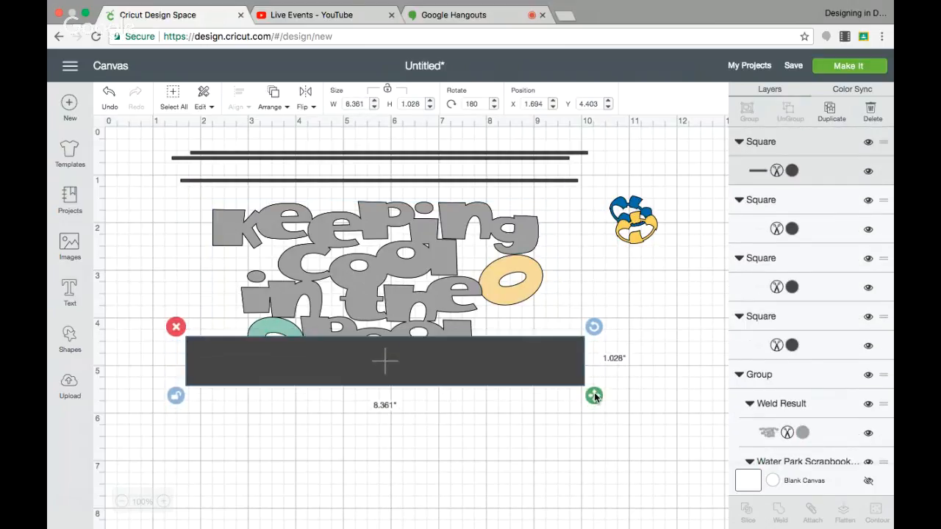
pyautogui.click(265, 327)
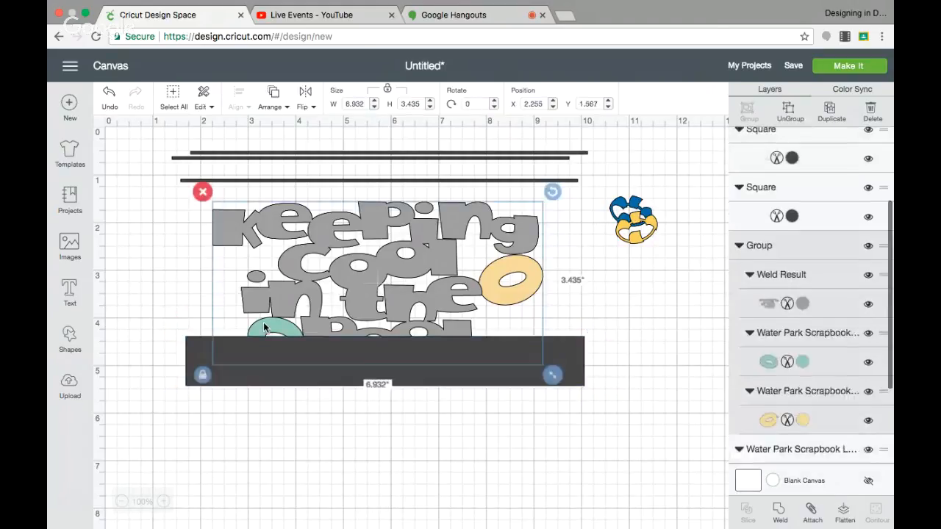
pyautogui.click(832, 110)
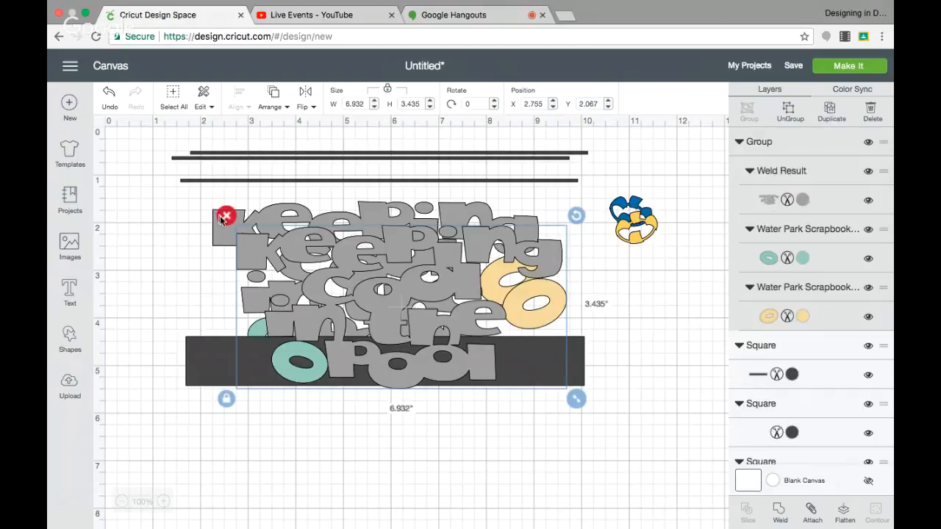
pyautogui.click(222, 218)
# Step: Ungroup the grey title from its rings, and move the green and light orange rings below the thick dark block
pyautogui.click(276, 323)
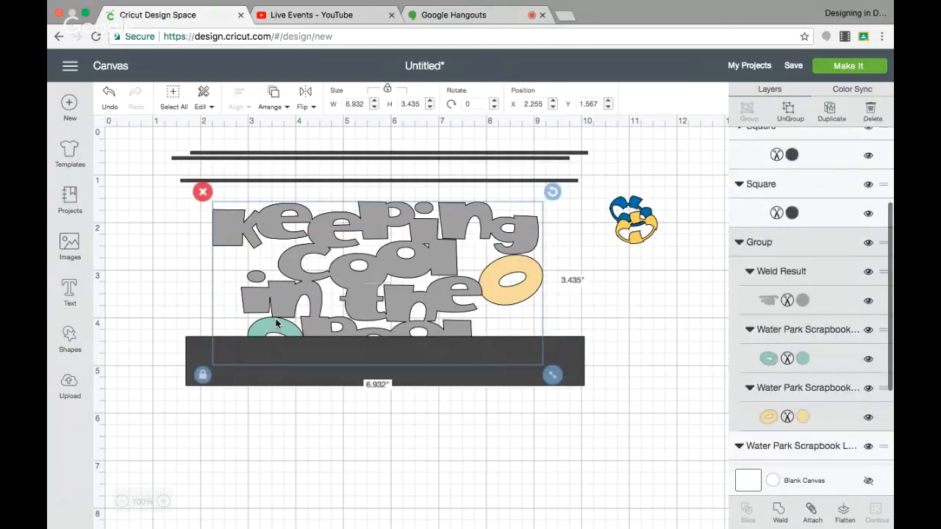
pyautogui.click(789, 113)
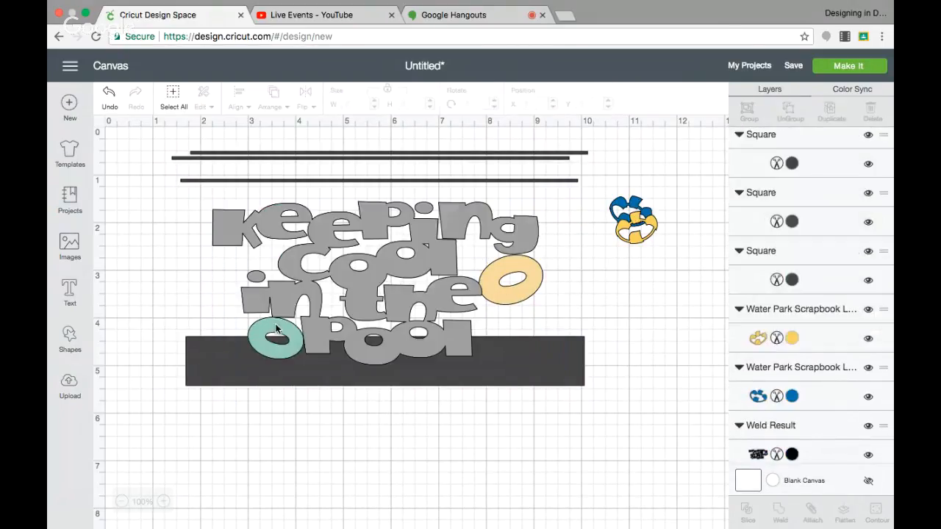
pyautogui.moveTo(277, 328)
pyautogui.mouseDown()
pyautogui.moveTo(309, 361)
pyautogui.moveTo(280, 329)
pyautogui.moveTo(274, 335)
pyautogui.mouseUp()
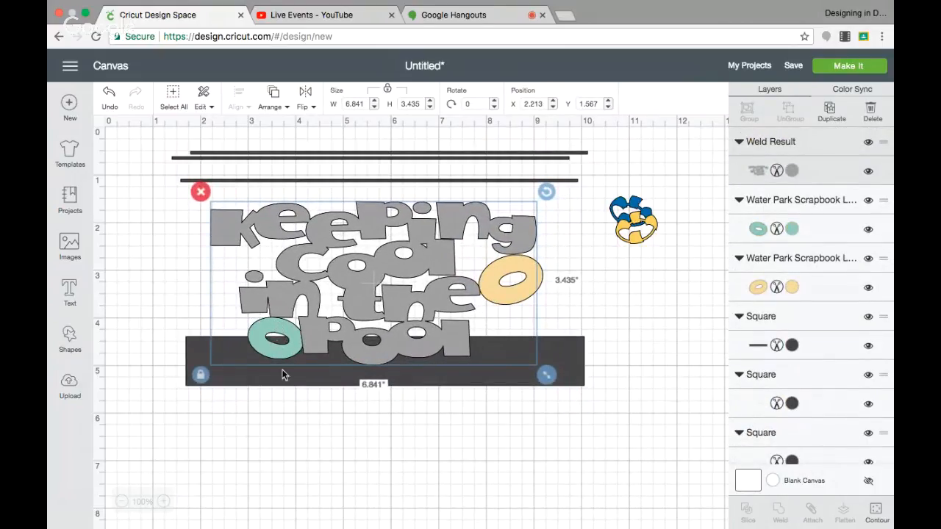
pyautogui.click(281, 370)
pyautogui.click(279, 360)
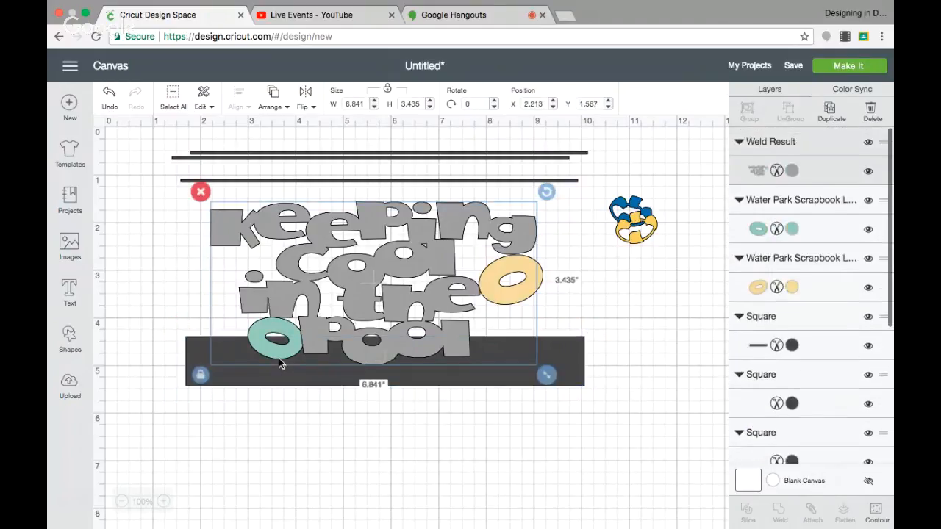
pyautogui.moveTo(316, 345); pyautogui.dragTo(284, 474)
pyautogui.moveTo(525, 299); pyautogui.dragTo(508, 308)
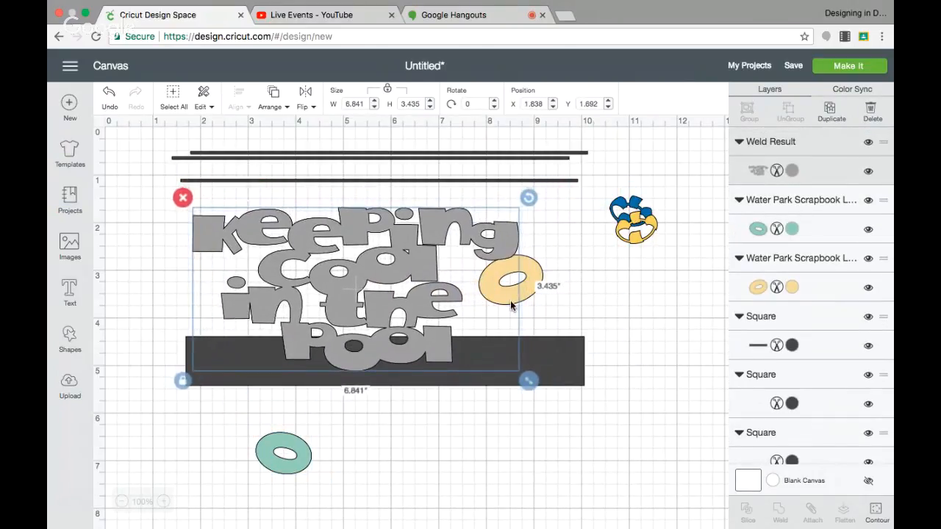
pyautogui.click(540, 276)
pyautogui.moveTo(539, 277); pyautogui.dragTo(302, 466)
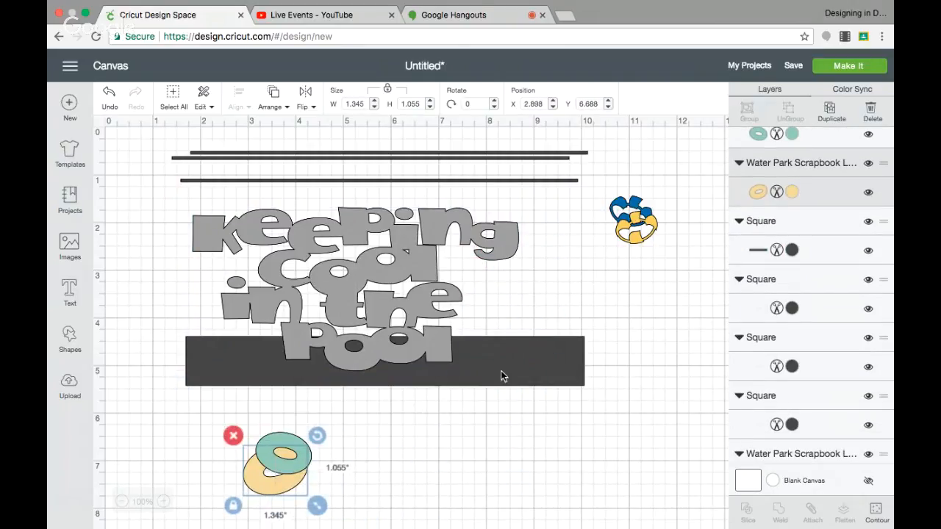
# Step: Shift the thick dark block slightly down from "pool", and select it together with the grey title
pyautogui.moveTo(502, 375); pyautogui.dragTo(498, 379)
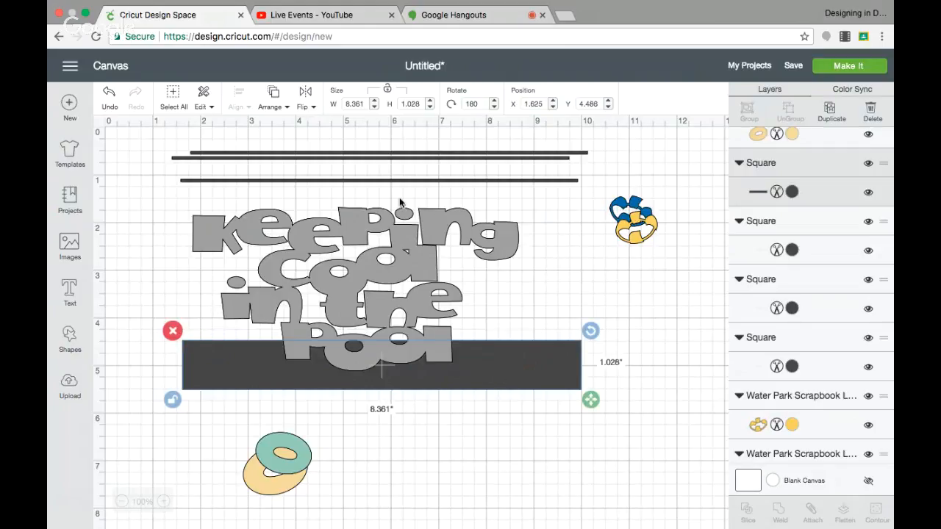
pyautogui.moveTo(185, 200); pyautogui.dragTo(593, 388)
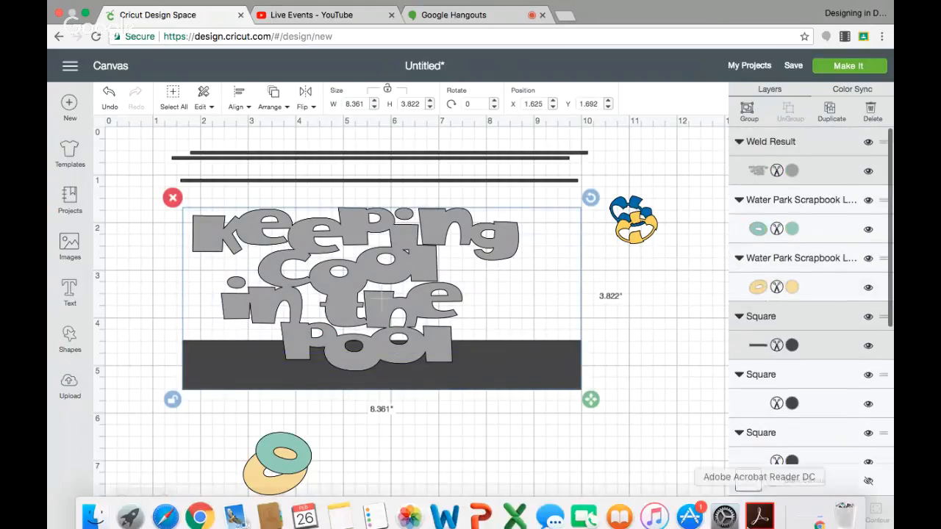
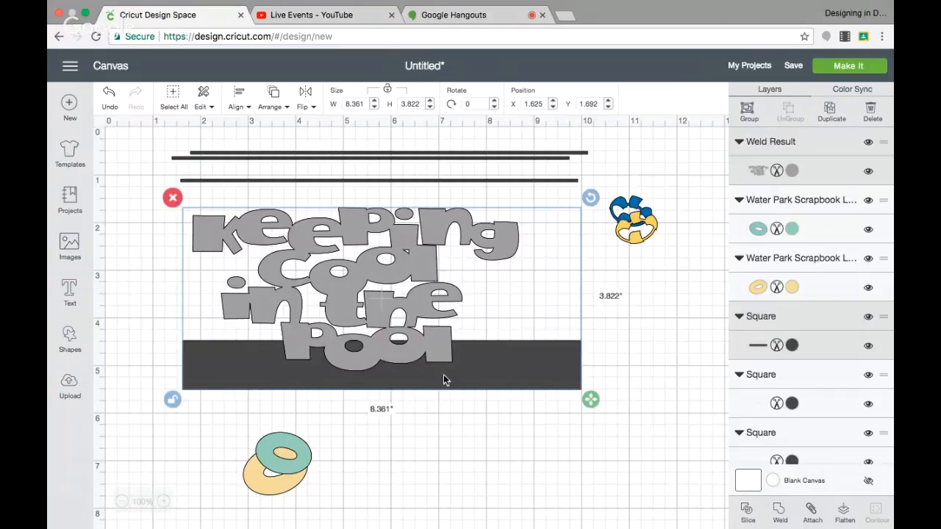
# Step: Nudge the grey title slightly up, select it together with the thick dark block across "pool", and slice them
pyautogui.moveTo(477, 356); pyautogui.dragTo(450, 335)
pyautogui.click(604, 331)
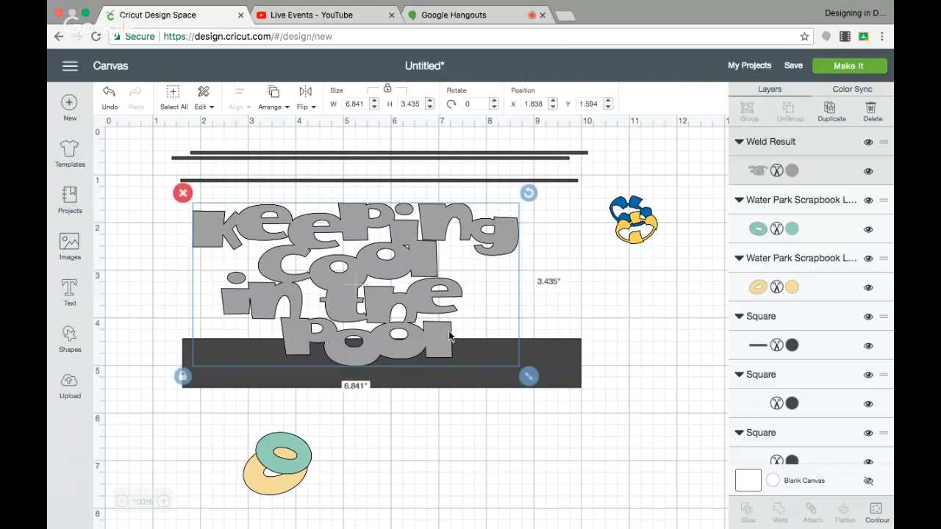
pyautogui.click(645, 398)
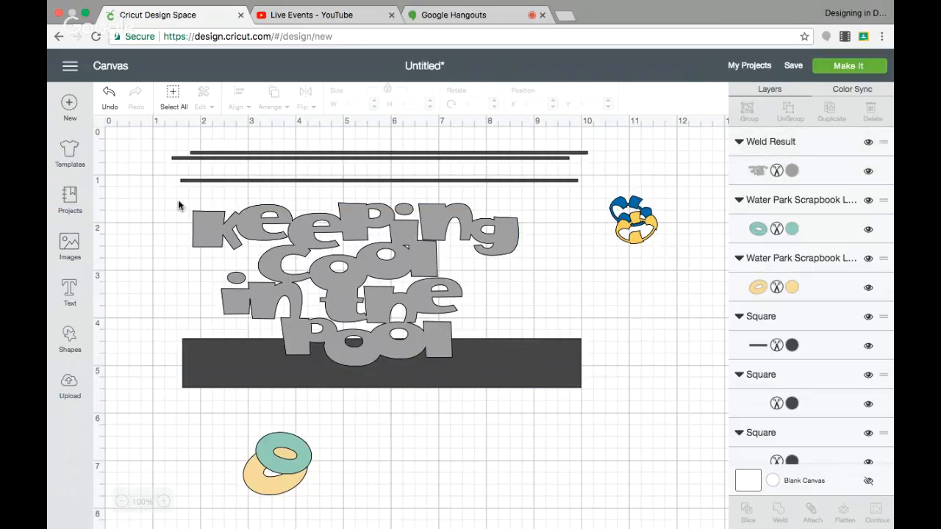
pyautogui.moveTo(177, 193); pyautogui.dragTo(366, 369)
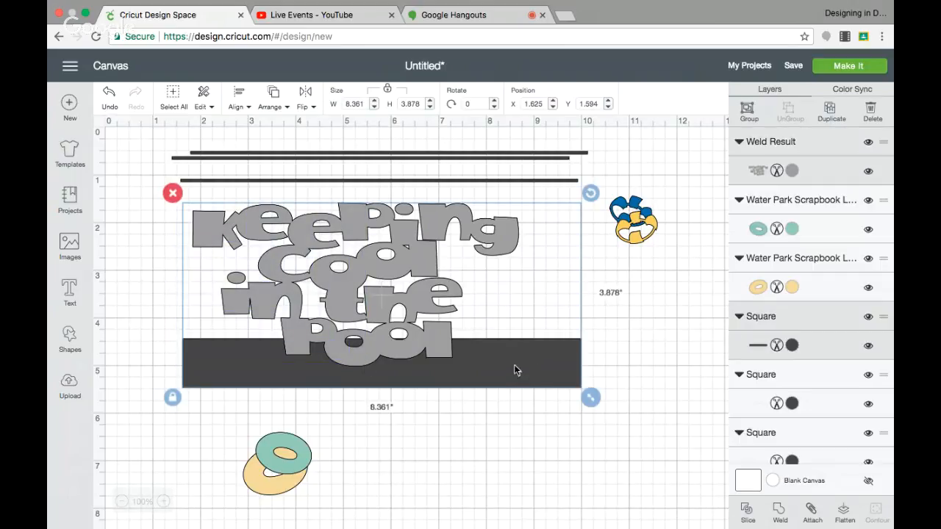
pyautogui.click(746, 512)
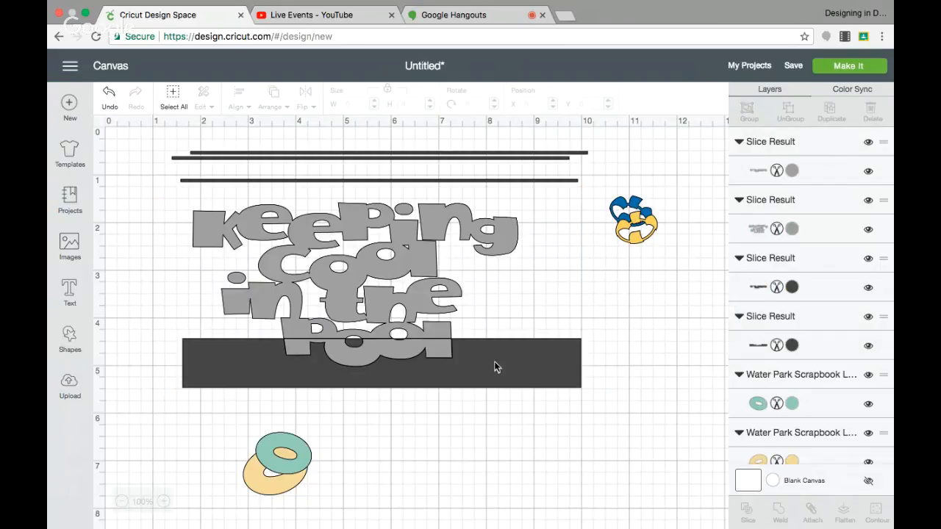
# Step: Delete both dark slice leftovers and move the cut-off lower half of "pool" into the empty area below the title, away from the rings
pyautogui.moveTo(494, 366); pyautogui.dragTo(585, 433)
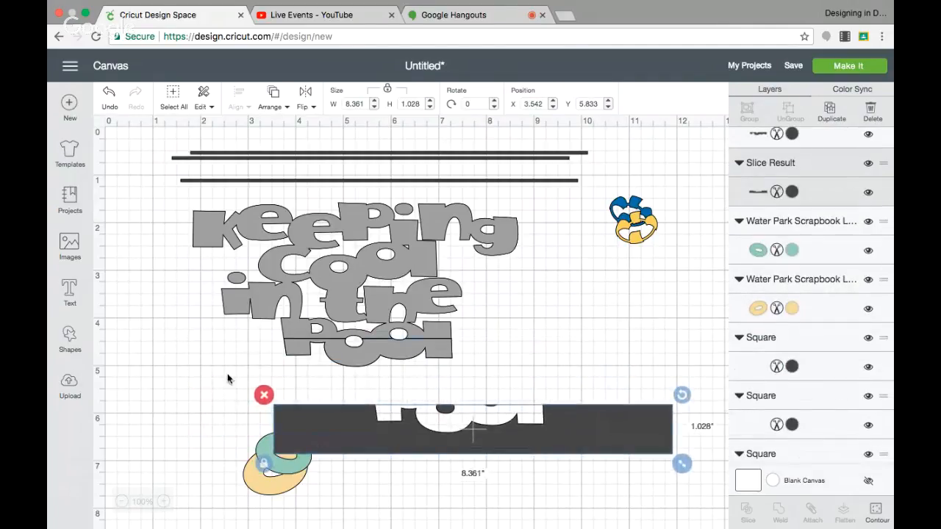
pyautogui.click(265, 395)
pyautogui.moveTo(349, 363); pyautogui.dragTo(452, 445)
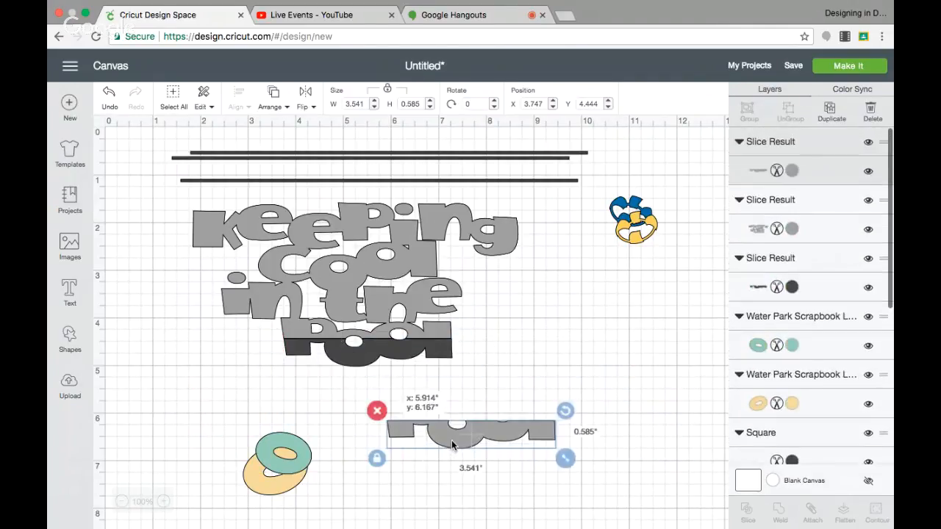
pyautogui.moveTo(345, 349); pyautogui.dragTo(492, 377)
pyautogui.click(422, 355)
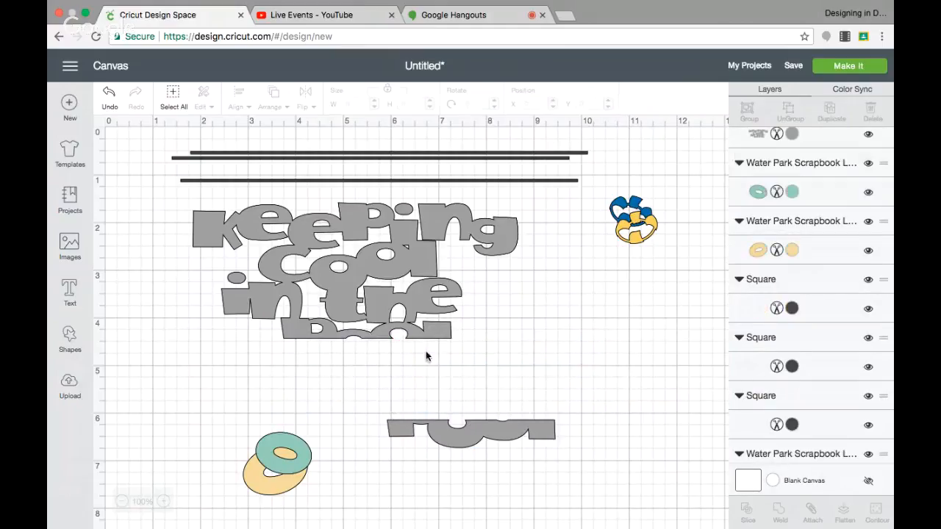
pyautogui.moveTo(482, 434); pyautogui.dragTo(523, 498)
pyautogui.click(421, 434)
# Step: Move the lowest thin dark bar from above the title down across "in the"
pyautogui.moveTo(515, 180); pyautogui.dragTo(500, 299)
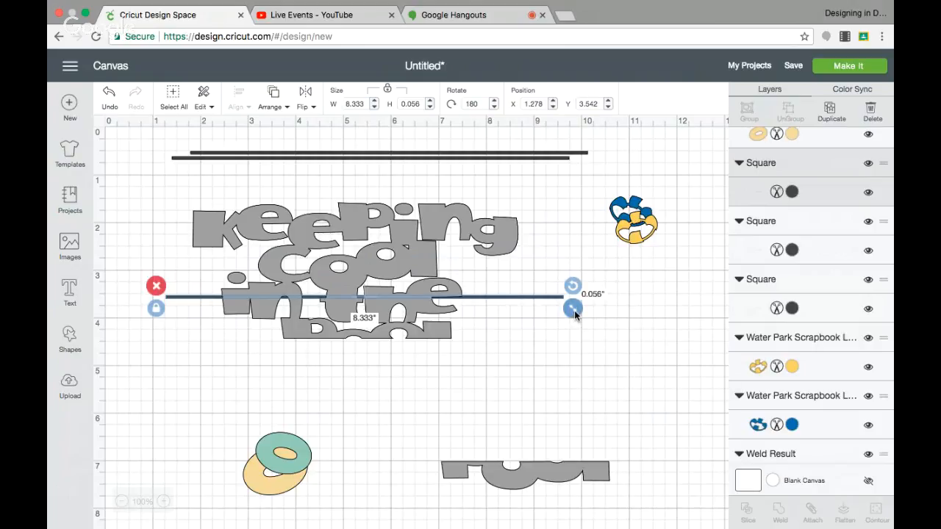
pyautogui.click(508, 300)
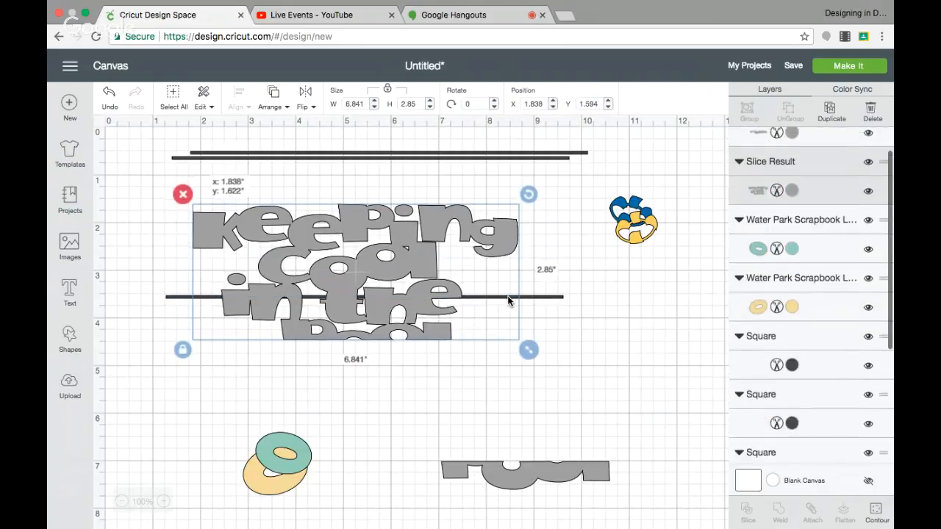
pyautogui.moveTo(508, 300); pyautogui.dragTo(508, 295)
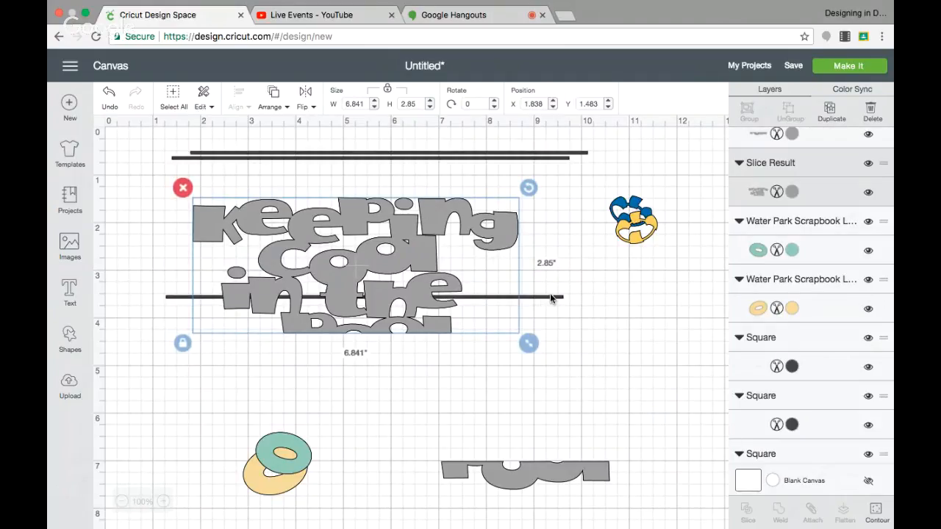
pyautogui.click(310, 179)
pyautogui.moveTo(156, 184); pyautogui.dragTo(531, 340)
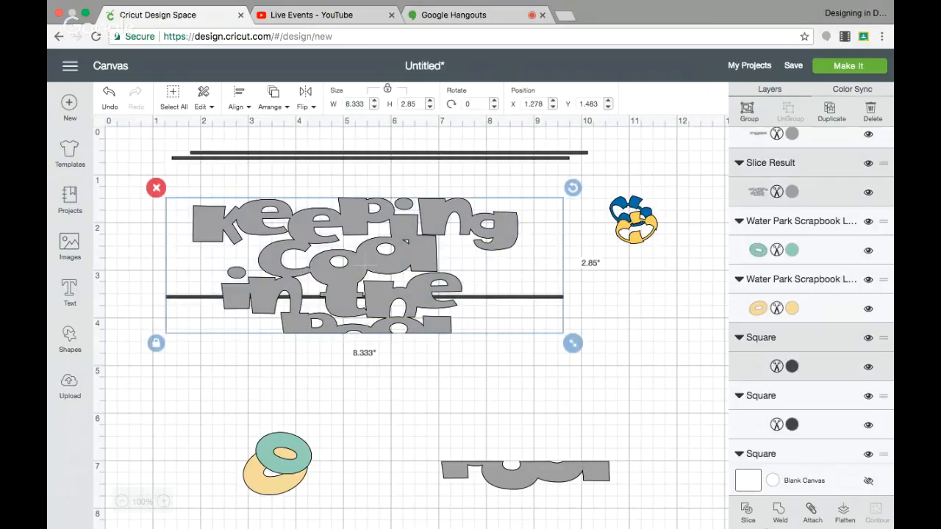
pyautogui.click(740, 517)
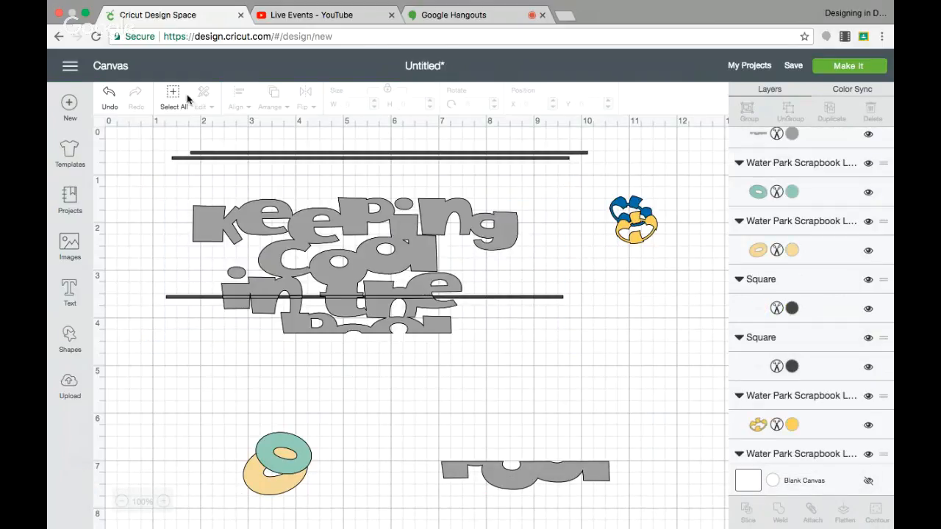
pyautogui.click(109, 94)
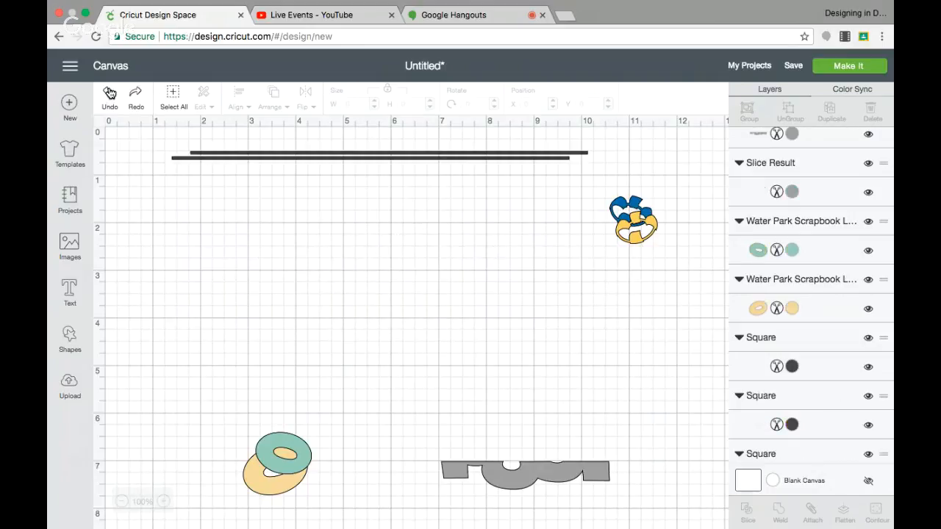
pyautogui.click(109, 93)
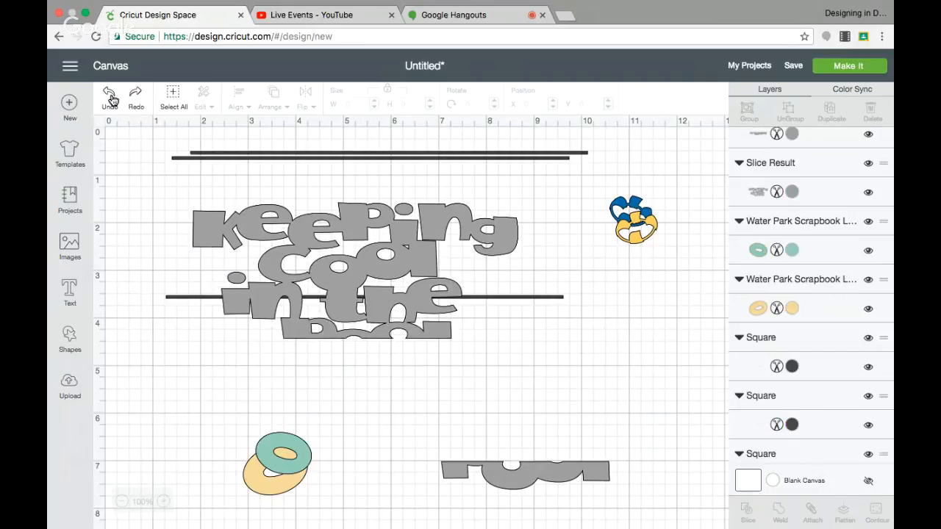
# Step: Lower the bar across "in the" slightly, stretch it into a block about 8.42" wide and 0.97" high, and slice the grey title with it
pyautogui.click(509, 295)
pyautogui.click(534, 295)
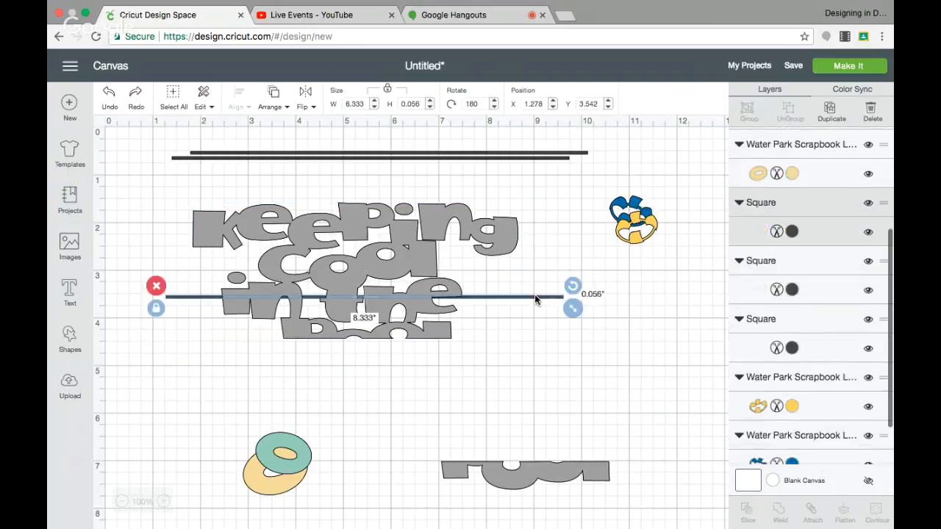
pyautogui.moveTo(534, 294); pyautogui.dragTo(534, 299)
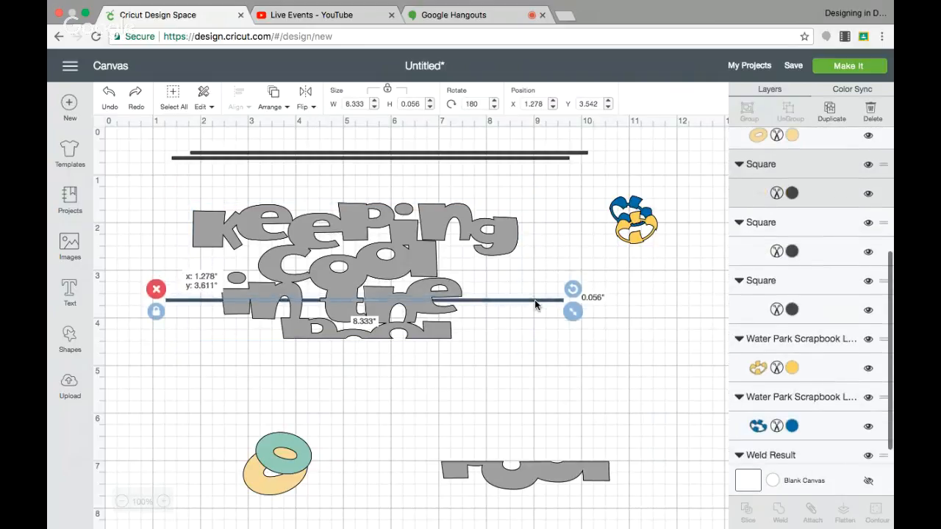
pyautogui.click(156, 315)
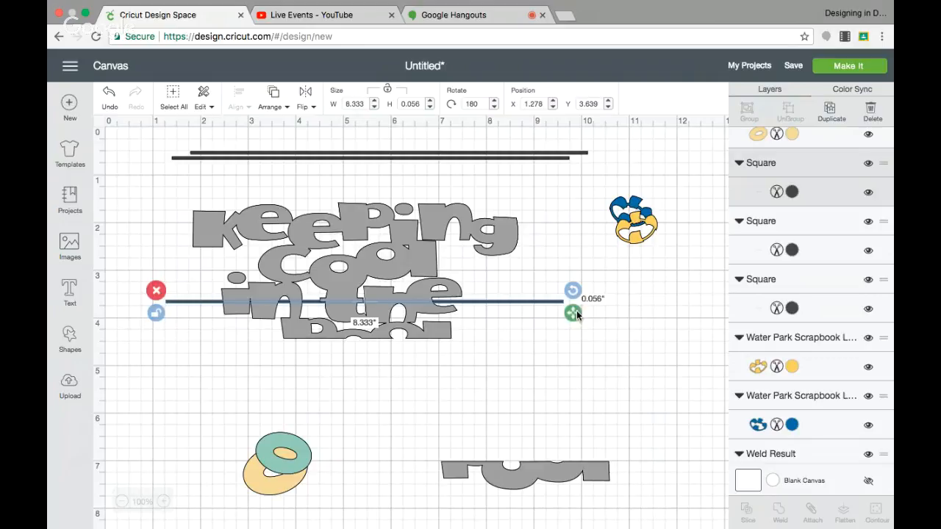
pyautogui.moveTo(578, 314); pyautogui.dragTo(582, 357)
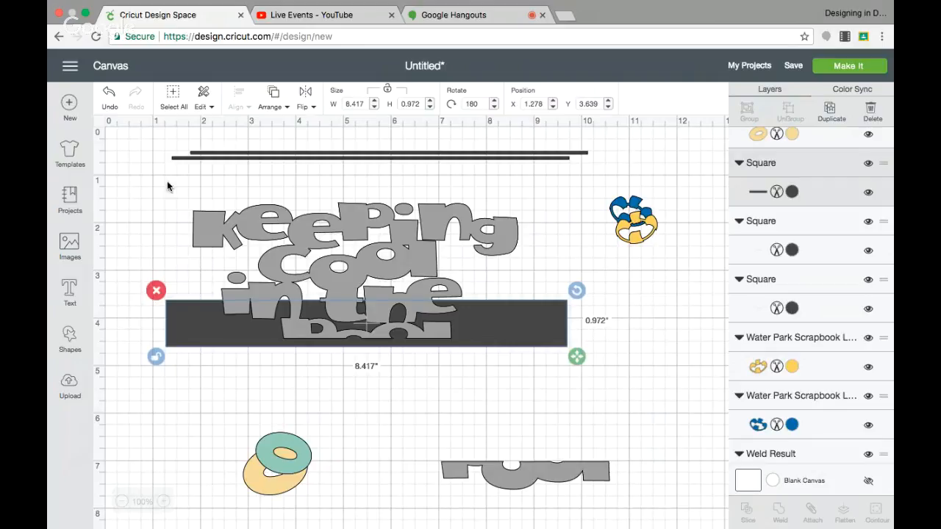
pyautogui.moveTo(167, 184); pyautogui.dragTo(474, 350)
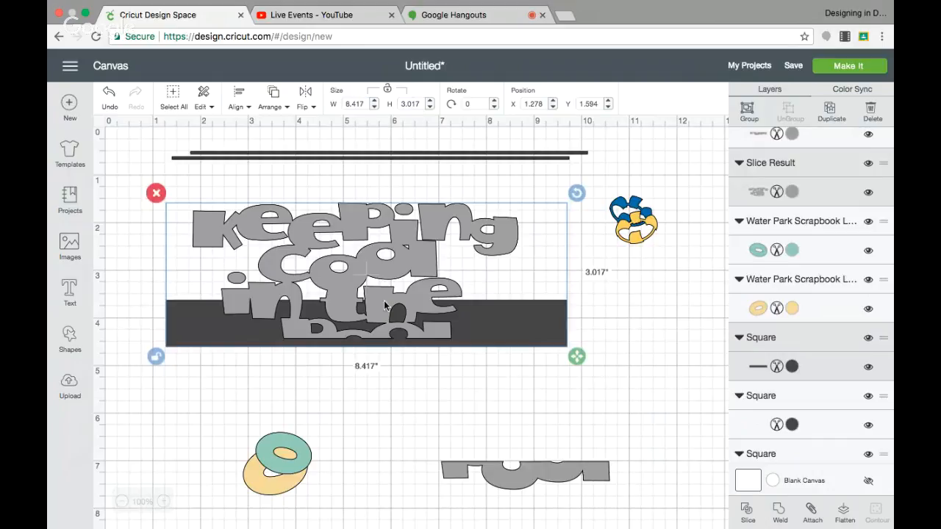
pyautogui.click(746, 515)
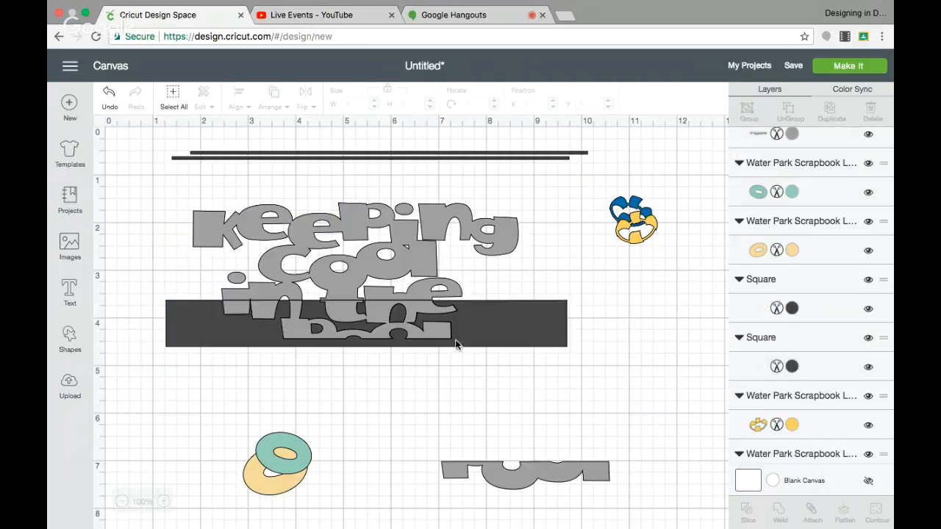
# Step: Move the cut-off grey strip of "in the" and upper "pool" onto the lower "pool" half, and delete both dark slice leftovers
pyautogui.moveTo(422, 333); pyautogui.dragTo(579, 453)
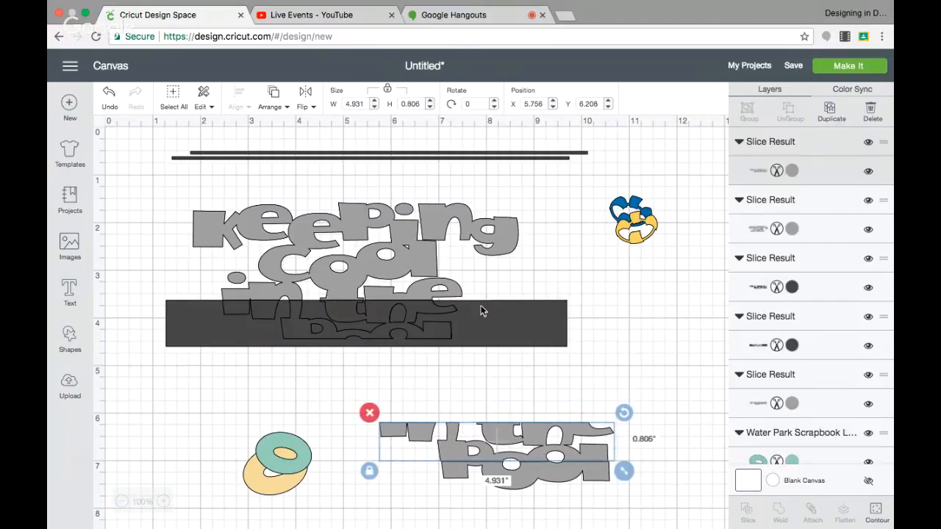
pyautogui.moveTo(481, 310); pyautogui.dragTo(596, 331)
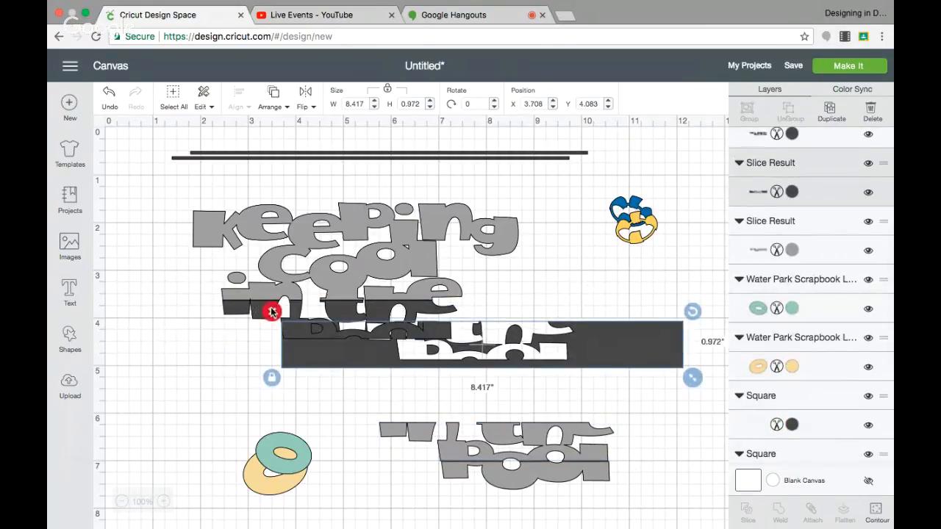
pyautogui.click(271, 311)
pyautogui.moveTo(338, 334); pyautogui.dragTo(369, 335)
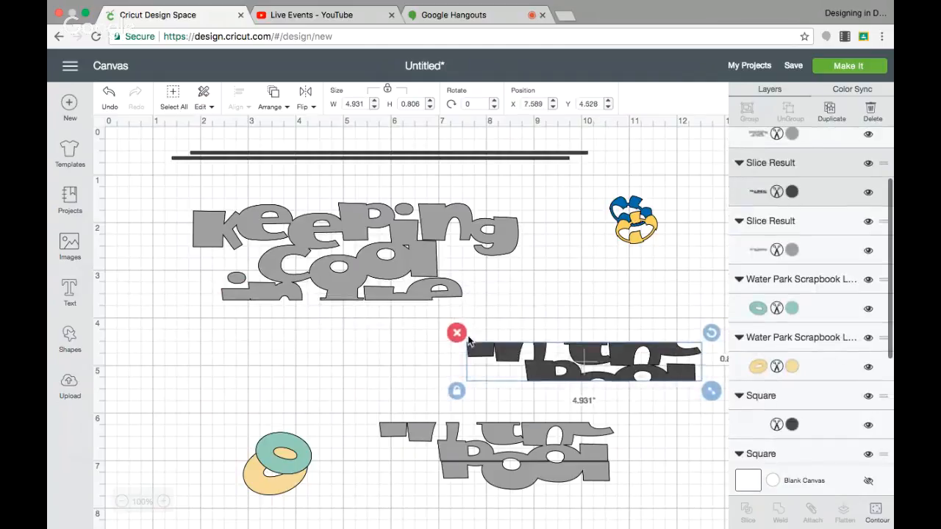
pyautogui.click(458, 332)
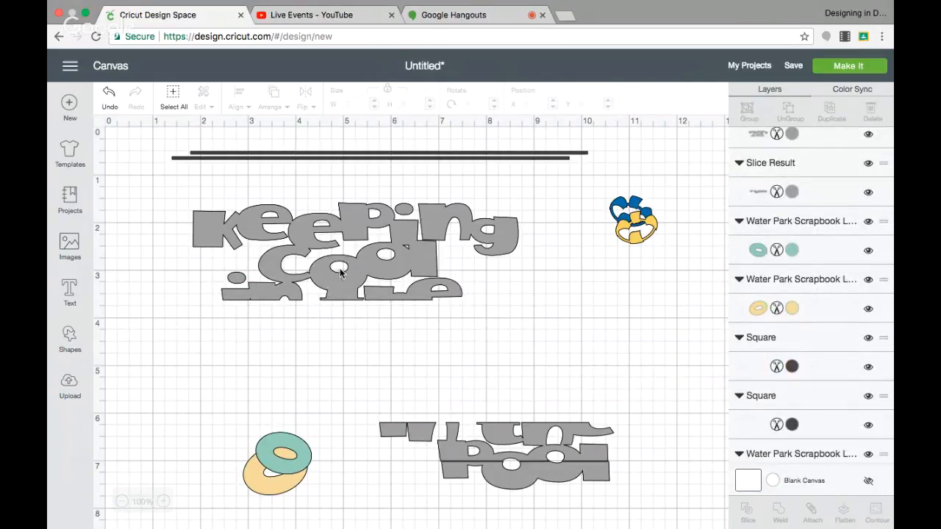
# Step: Place a thin dark bar across "cool", stretch it to about 8.35" by 0.88", and slice the remaining grey title with it
pyautogui.moveTo(389, 155); pyautogui.dragTo(376, 270)
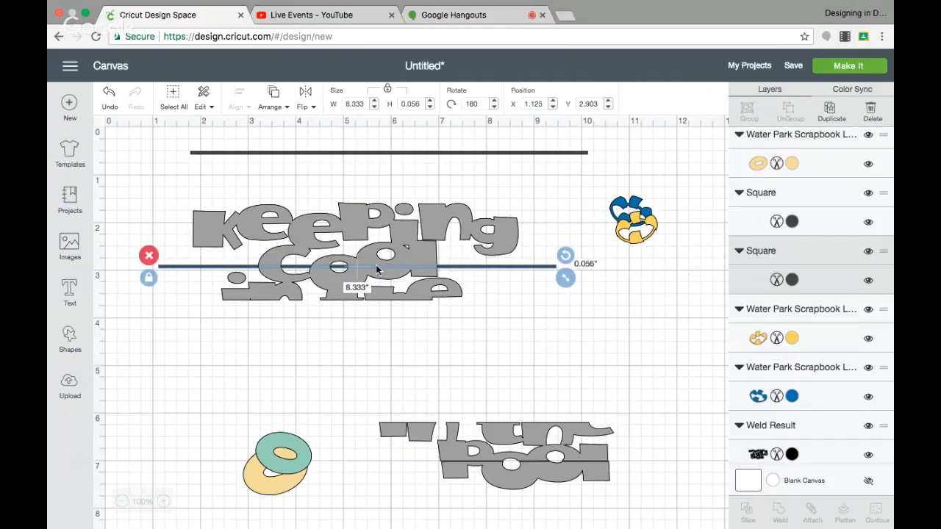
pyautogui.click(149, 277)
pyautogui.moveTo(565, 282); pyautogui.dragTo(566, 322)
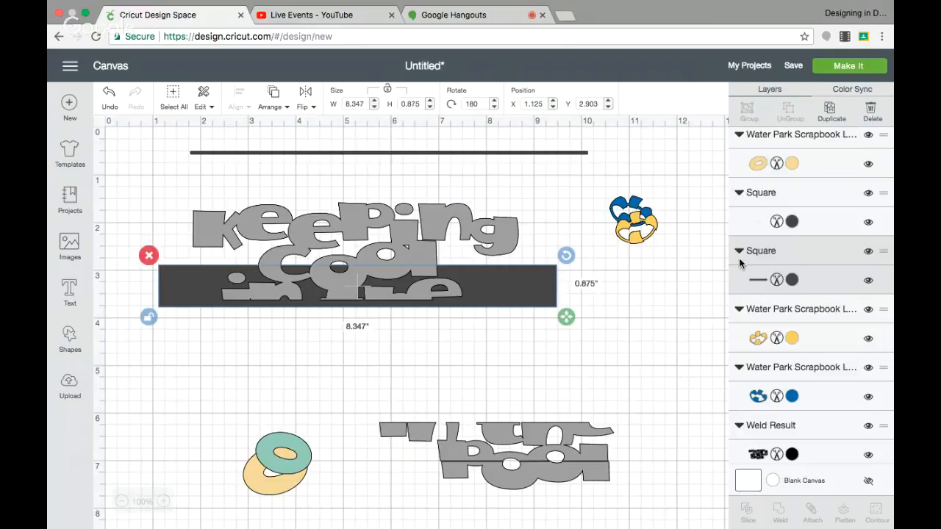
pyautogui.click(254, 190)
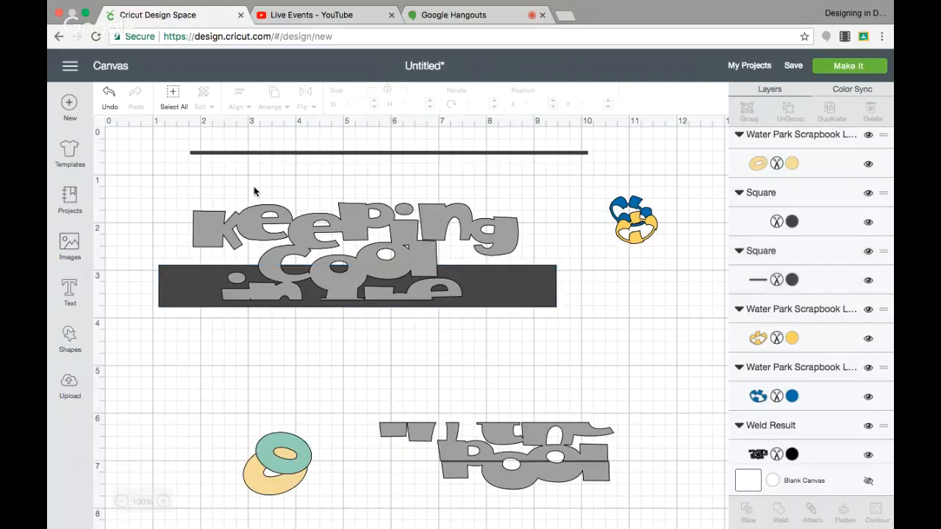
pyautogui.moveTo(177, 188); pyautogui.dragTo(526, 317)
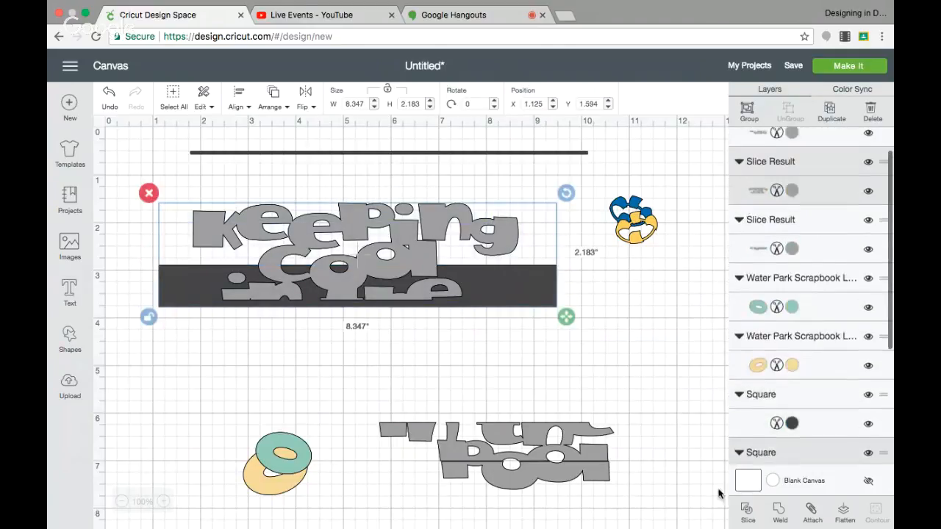
pyautogui.click(747, 508)
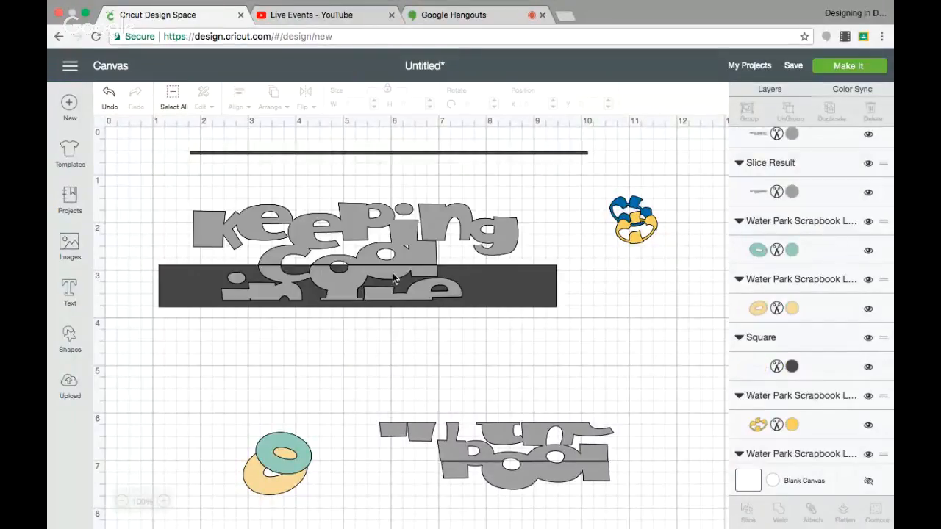
# Step: Move the cut-off grey strip of lower "cool" and upper "in the" above the other cut pieces, and delete both dark slice leftovers
pyautogui.moveTo(393, 273); pyautogui.dragTo(543, 395)
pyautogui.click(364, 269)
pyautogui.moveTo(363, 268); pyautogui.dragTo(398, 312)
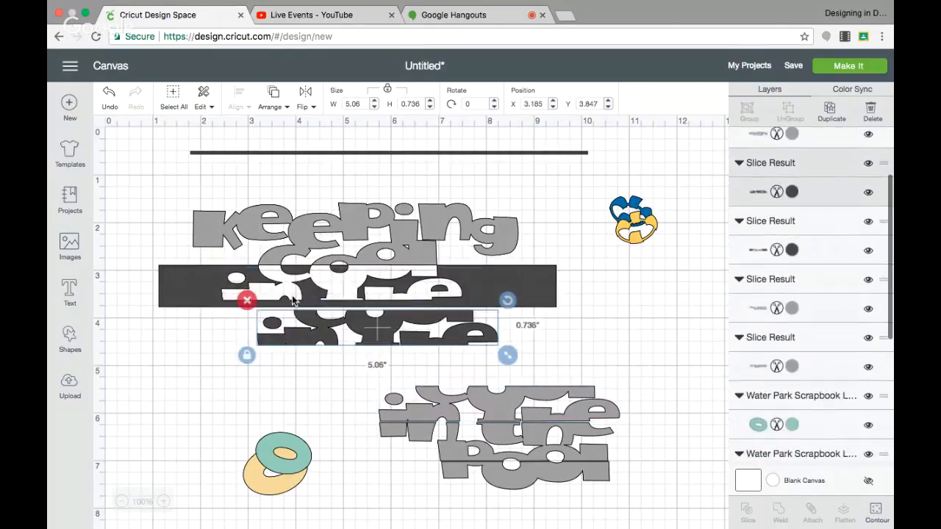
pyautogui.press('Delete')
pyautogui.click(202, 288)
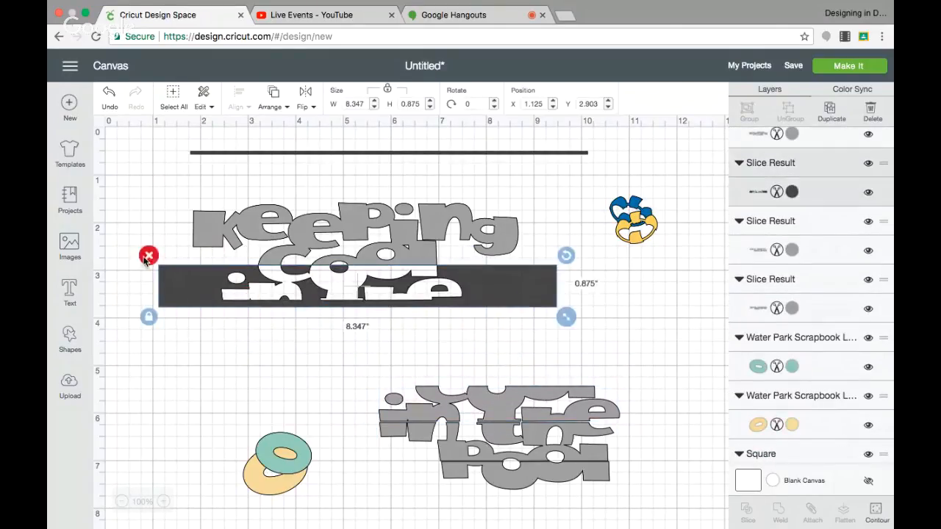
pyautogui.click(147, 255)
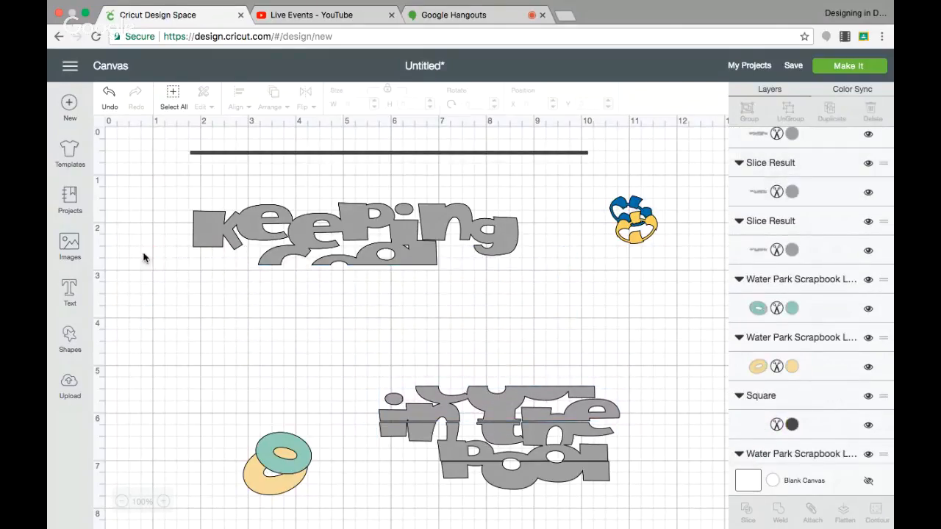
# Step: Place the last thin dark bar across "Keeping" and stretch it into a block about 8.32" wide and 0.89" high
pyautogui.click(394, 153)
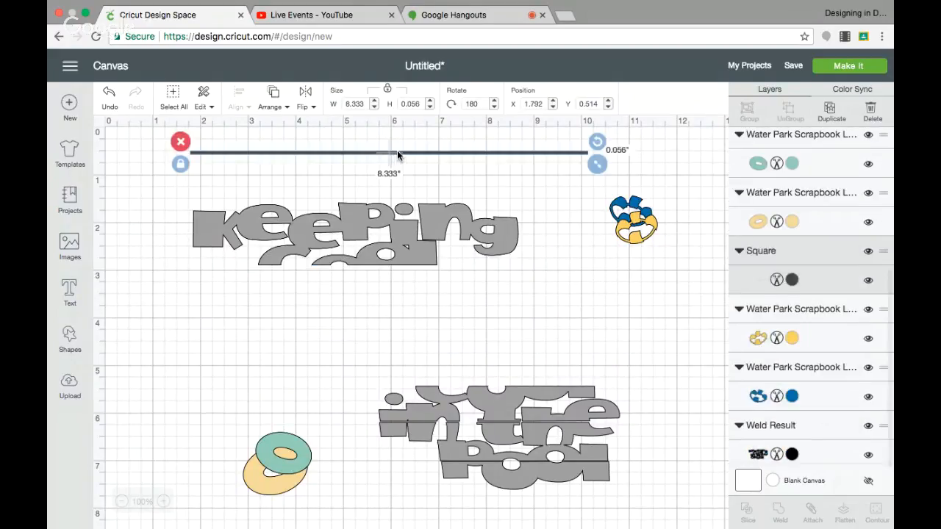
pyautogui.moveTo(397, 155); pyautogui.dragTo(369, 230)
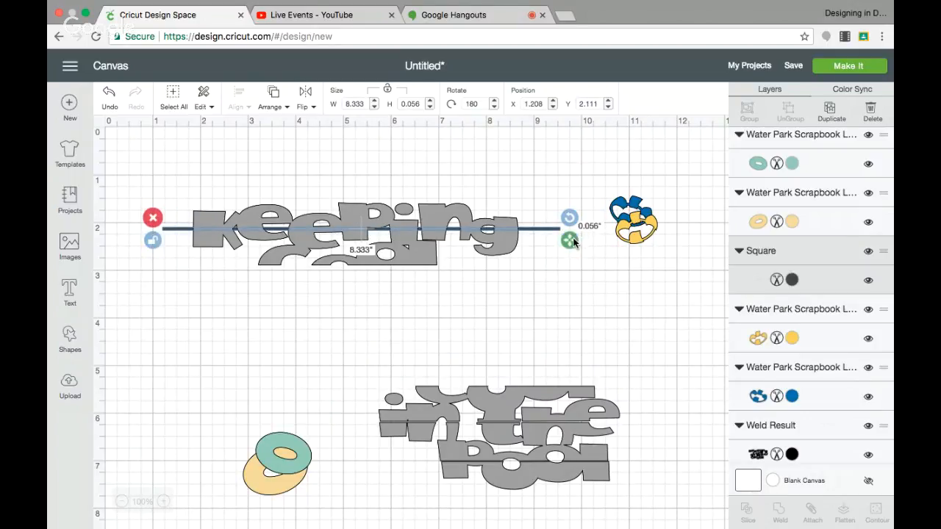
pyautogui.moveTo(573, 242); pyautogui.dragTo(572, 281)
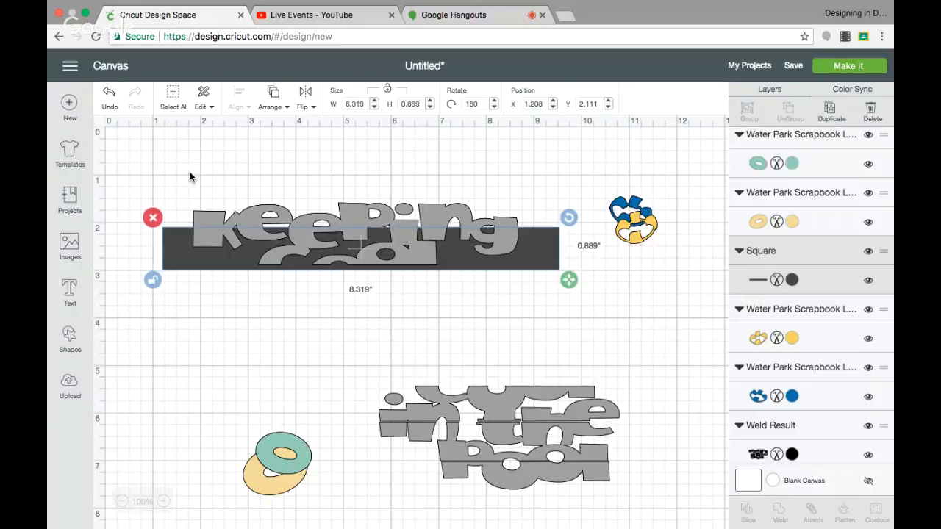
# Step: Slice the remaining grey title with the dark bar and move the cut-off strip of lower "Keeping" and upper "cool" above the other cut pieces
pyautogui.moveTo(189, 176); pyautogui.dragTo(539, 261)
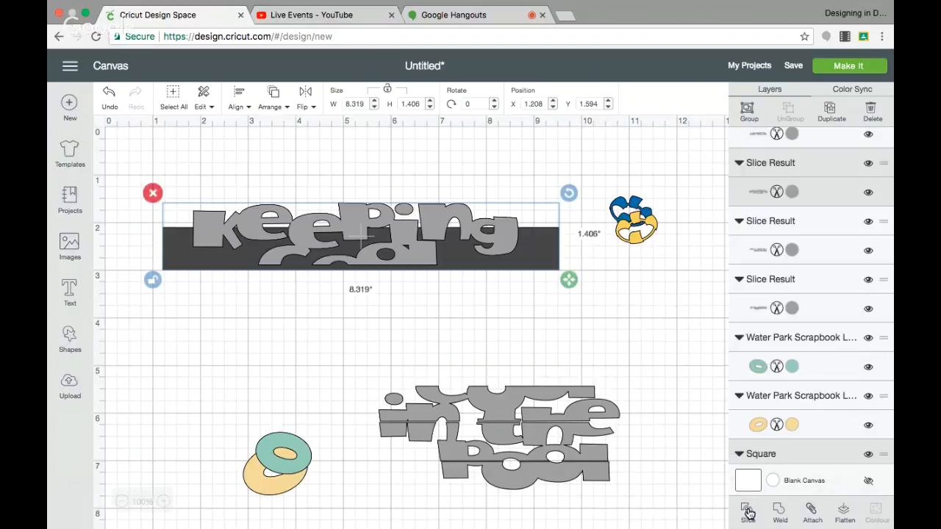
pyautogui.click(746, 512)
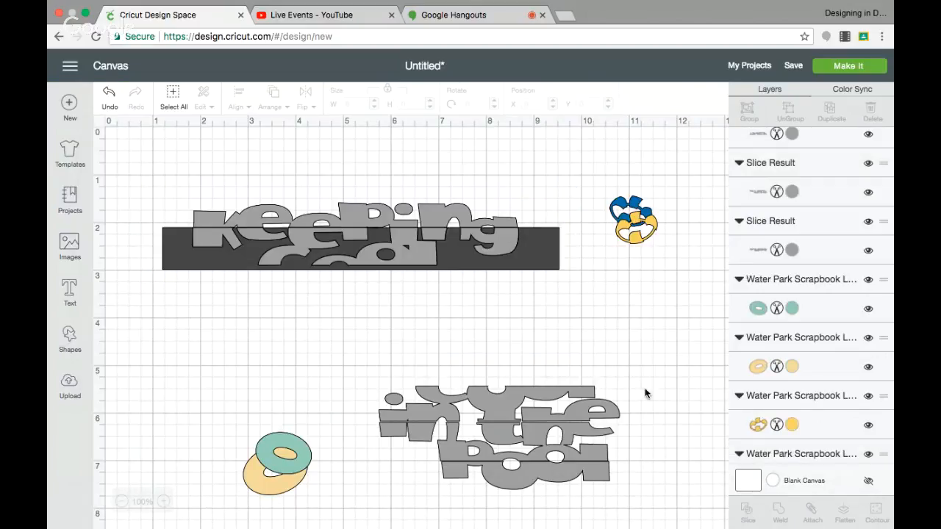
pyautogui.click(423, 250)
pyautogui.moveTo(418, 254); pyautogui.dragTo(575, 377)
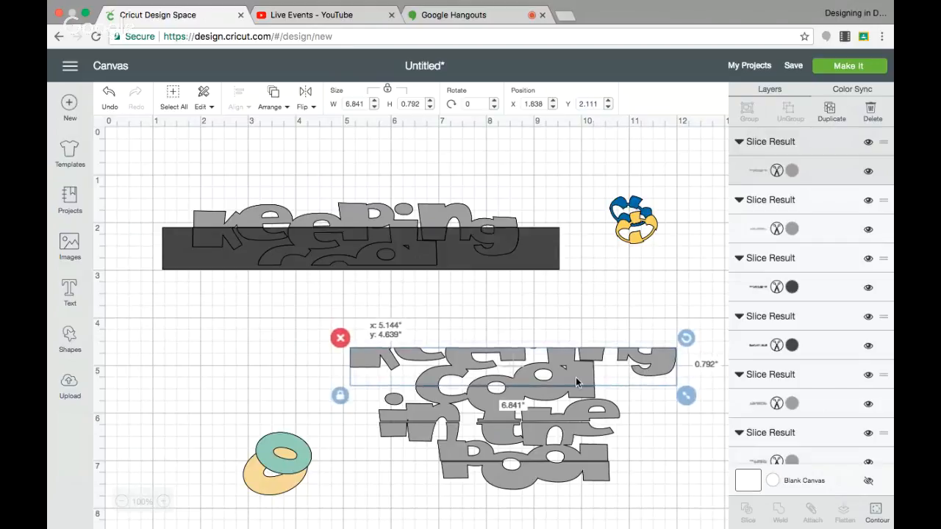
# Step: Delete both dark slice leftovers around the "Keeping" letters
pyautogui.moveTo(313, 236); pyautogui.dragTo(317, 360)
pyautogui.click(185, 302)
pyautogui.click(176, 232)
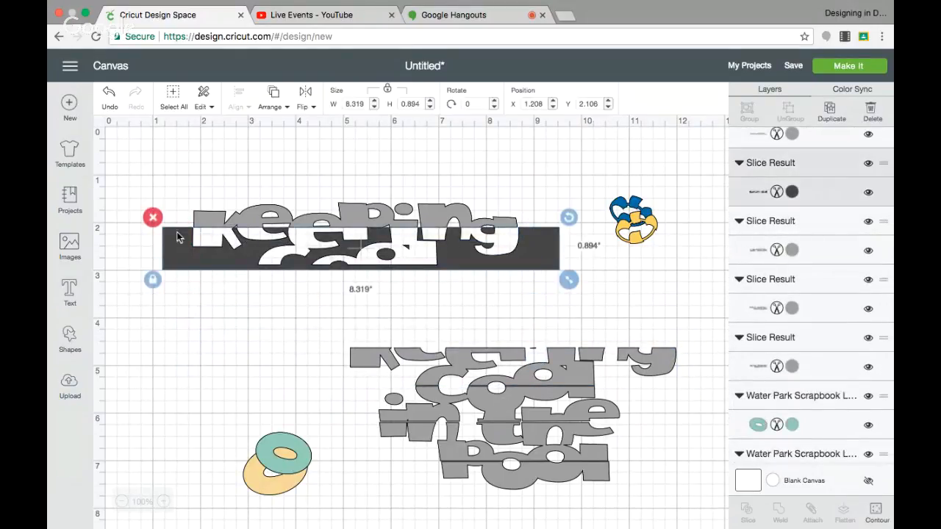
pyautogui.click(152, 217)
# Step: Move the strip of lower "Keeping" and upper "cool" back directly under the upper "Keeping" half so the letters line up
pyautogui.moveTo(520, 353); pyautogui.dragTo(369, 269)
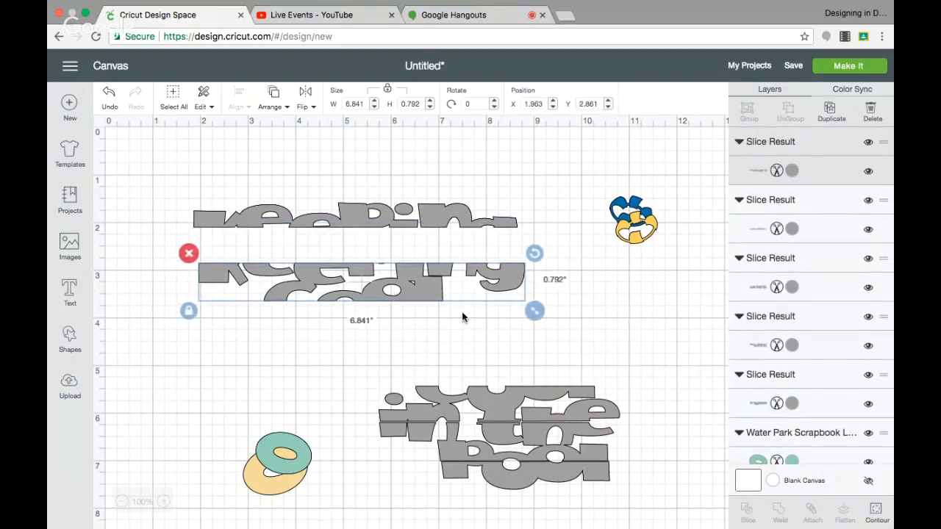
pyautogui.click(466, 336)
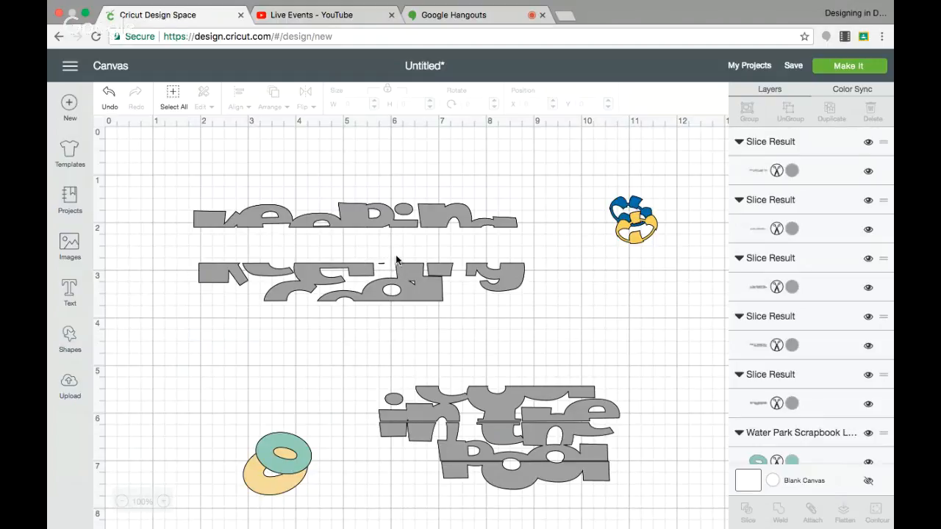
pyautogui.moveTo(410, 278); pyautogui.dragTo(404, 234)
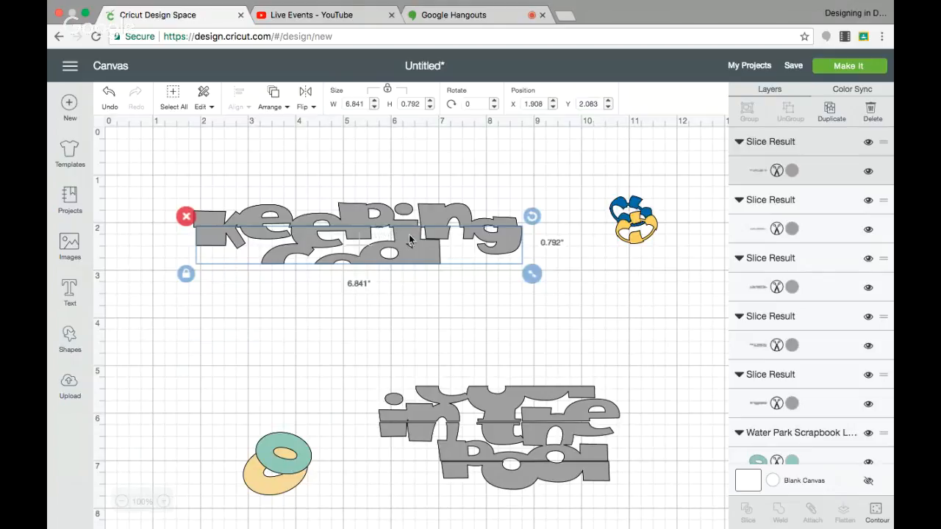
pyautogui.moveTo(414, 237); pyautogui.dragTo(412, 244)
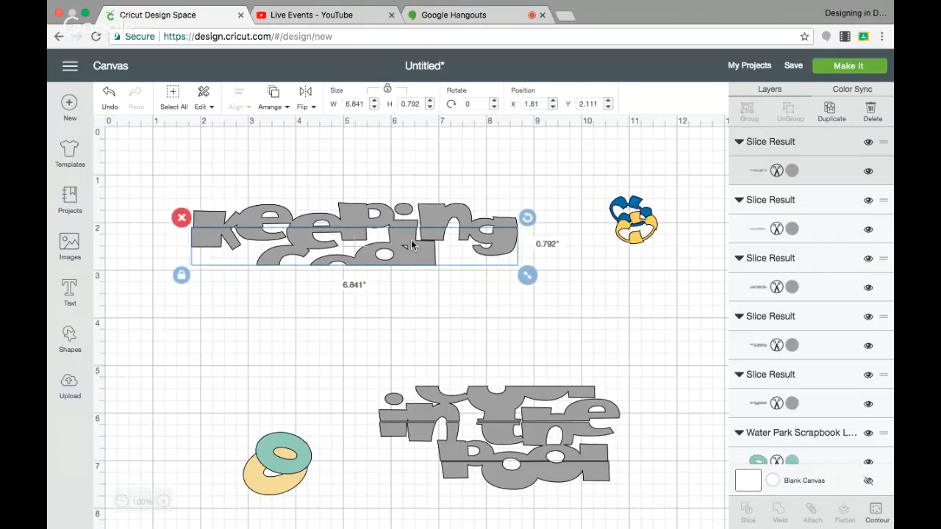
# Step: Move the three remaining grey strips of "cool", "in the" and "pool" back under "Keeping" to reassemble the title
pyautogui.moveTo(493, 403); pyautogui.dragTo(388, 294)
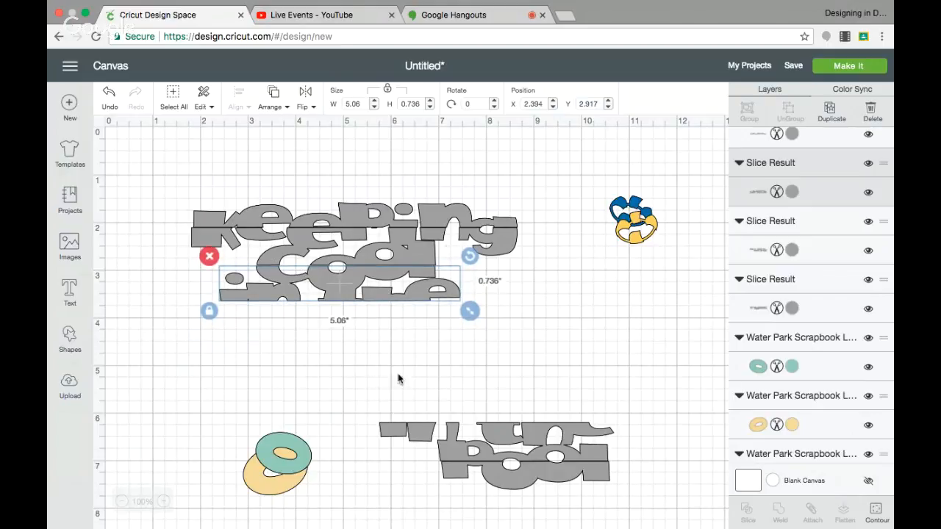
pyautogui.moveTo(507, 439); pyautogui.dragTo(353, 317)
pyautogui.moveTo(531, 474); pyautogui.dragTo(371, 353)
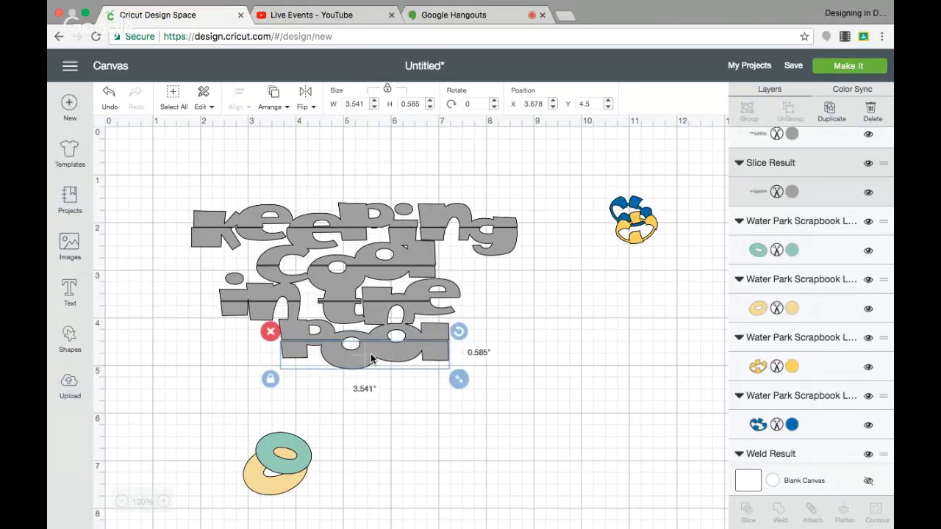
# Step: Colour the lower strip of "pool" with the basic colour Geode (#2C356D)
pyautogui.click(431, 206)
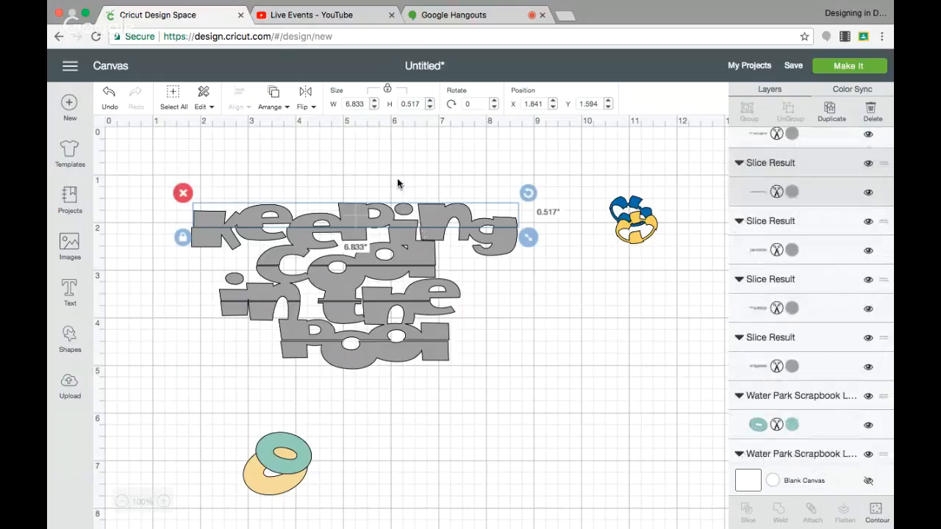
pyautogui.click(401, 356)
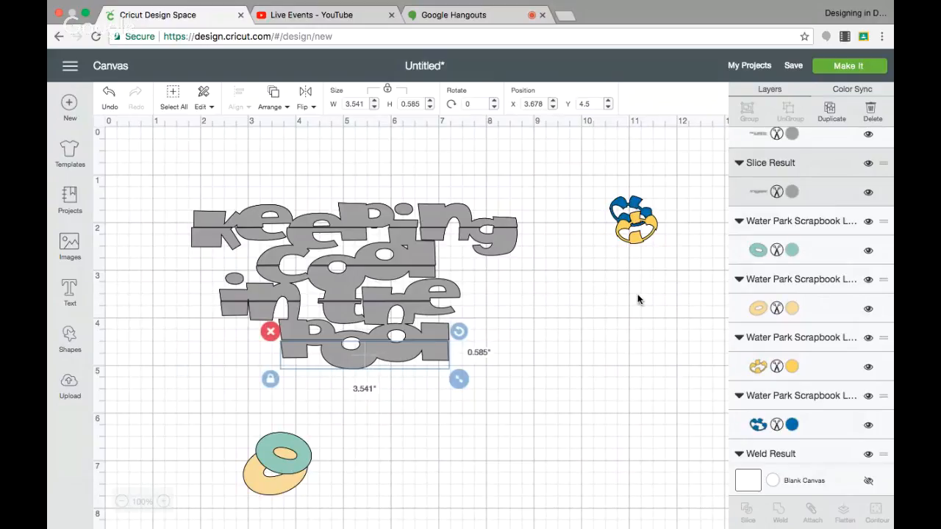
pyautogui.click(791, 191)
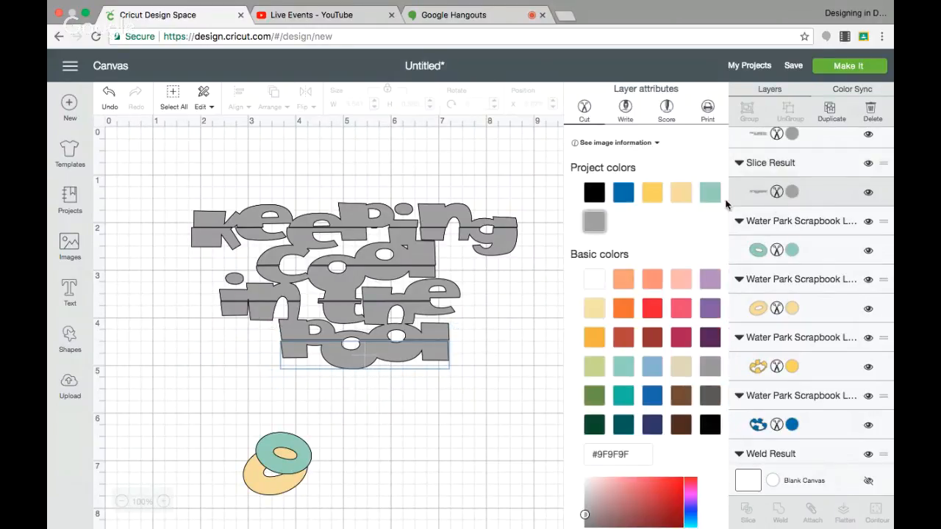
pyautogui.click(652, 426)
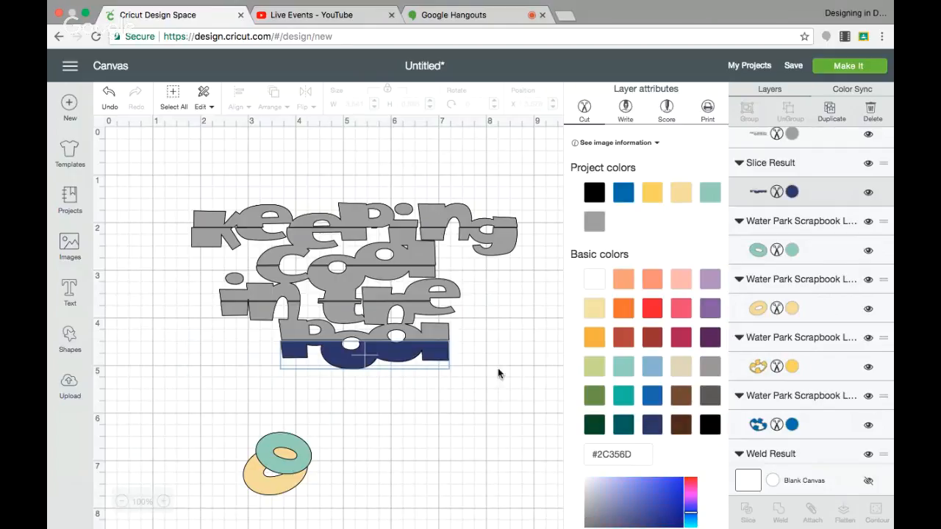
# Step: Colour the strip of lower "in the" and upper "pool" a slightly lighter shade of Geode, #37438A
pyautogui.click(415, 334)
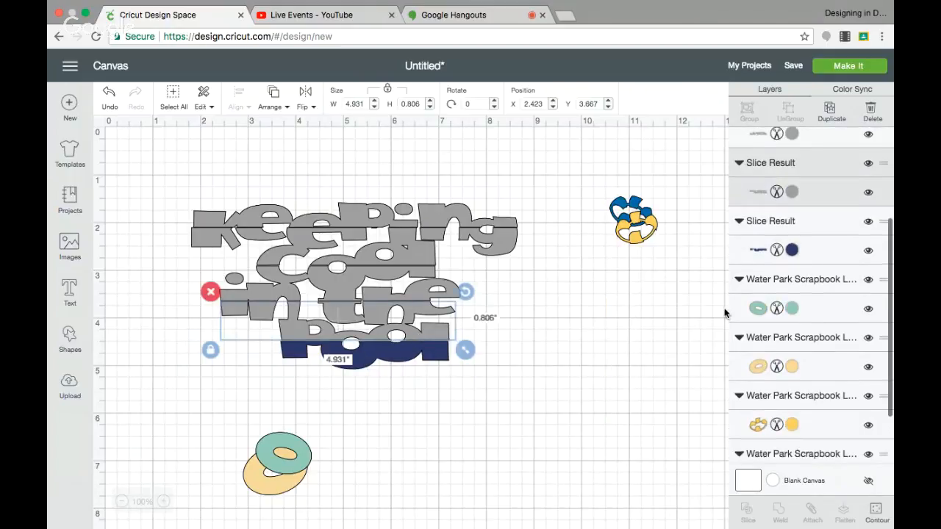
pyautogui.click(794, 192)
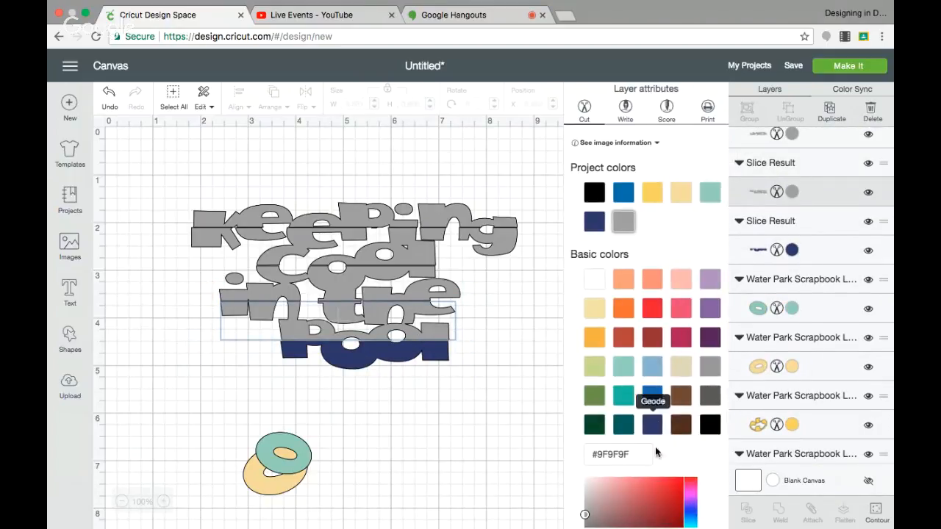
pyautogui.click(652, 424)
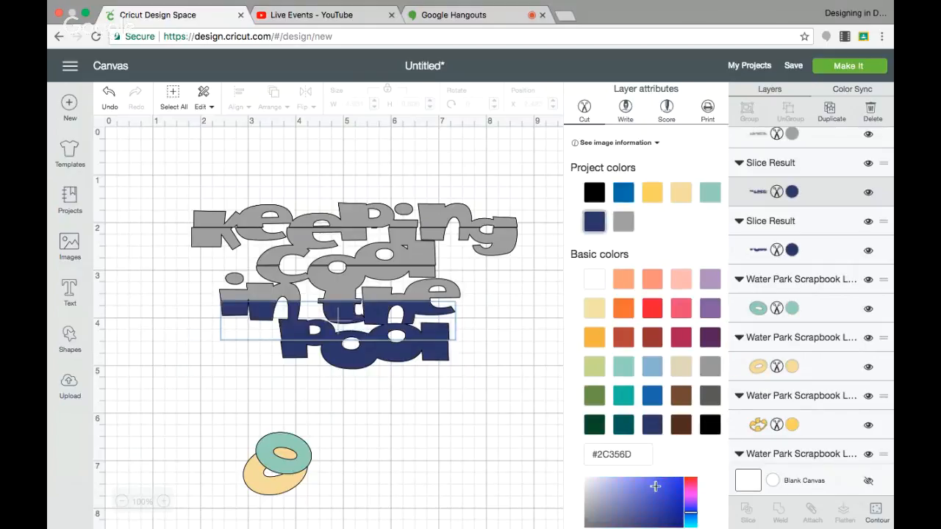
pyautogui.scroll(-2, 655, 486)
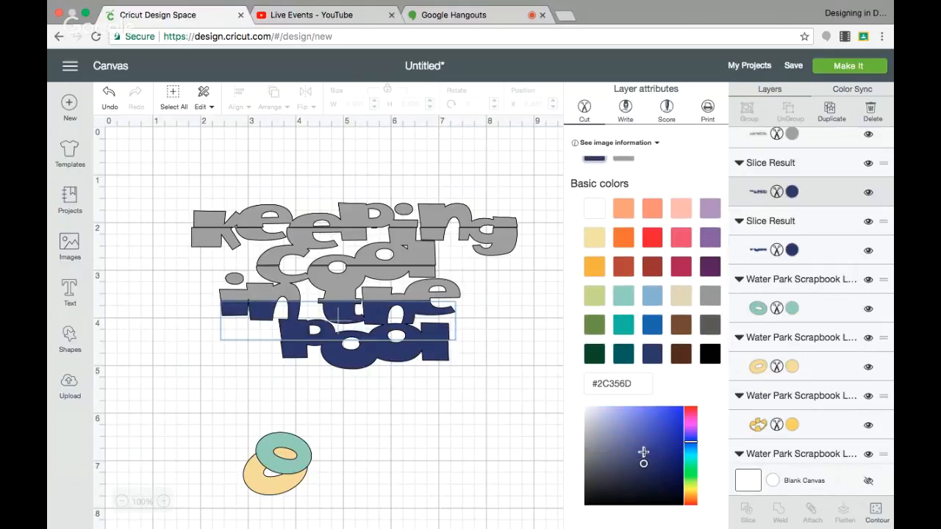
pyautogui.click(643, 452)
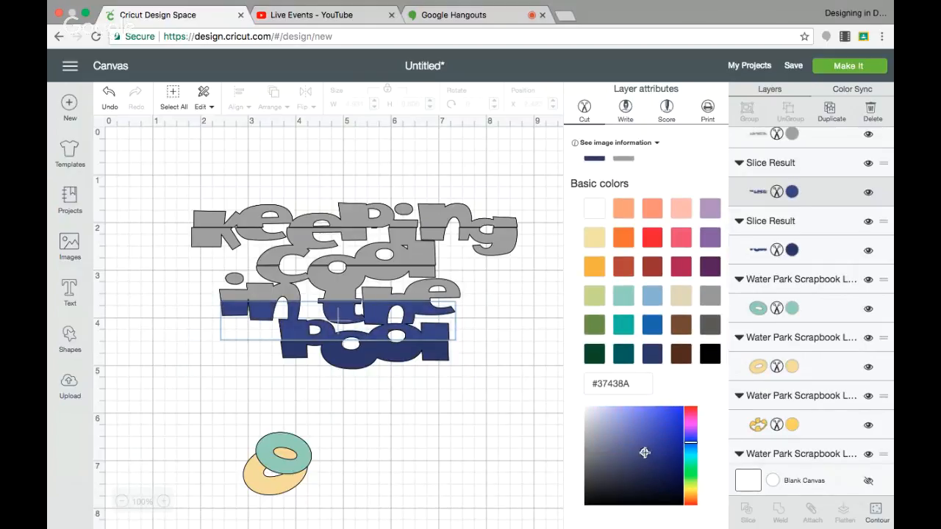
# Step: Colour the strip of lower "cool" and upper "in the" a blue one shade lighter than the strip below, #4150A8
pyautogui.click(436, 291)
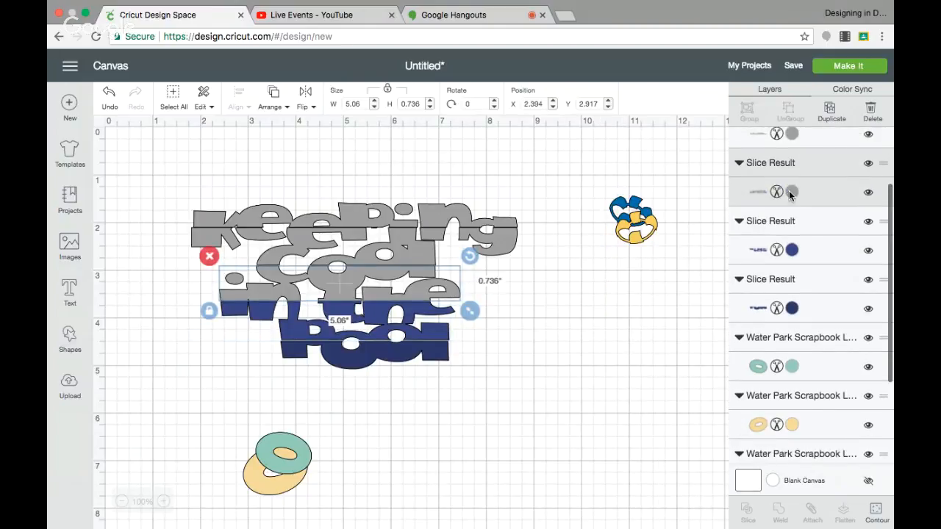
pyautogui.click(790, 192)
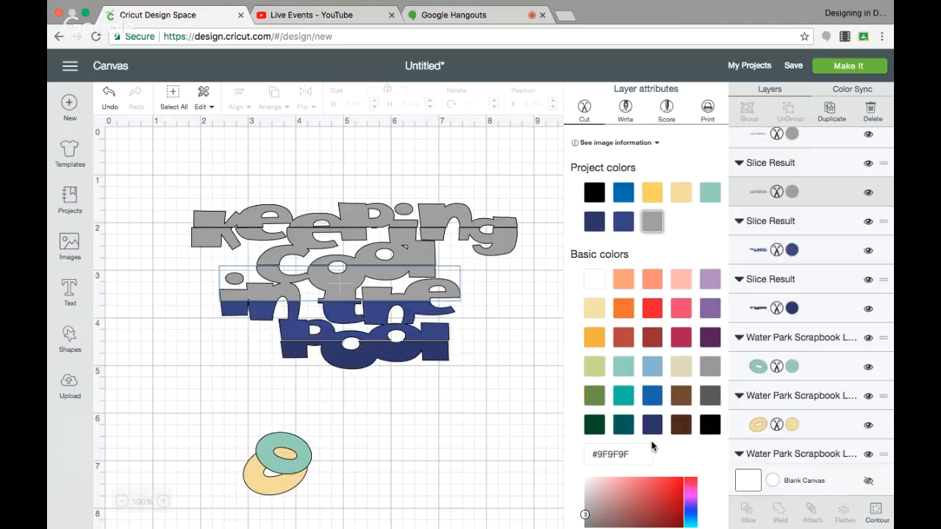
pyautogui.click(594, 222)
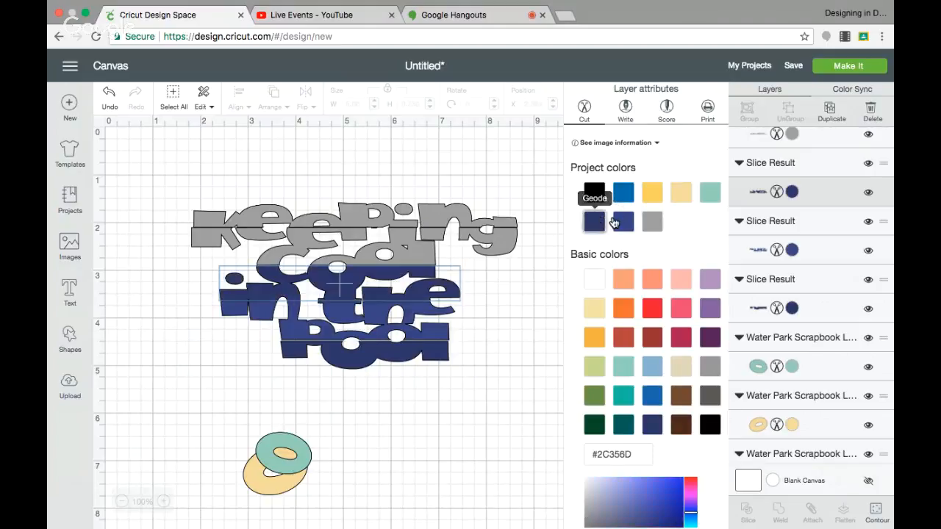
pyautogui.click(621, 222)
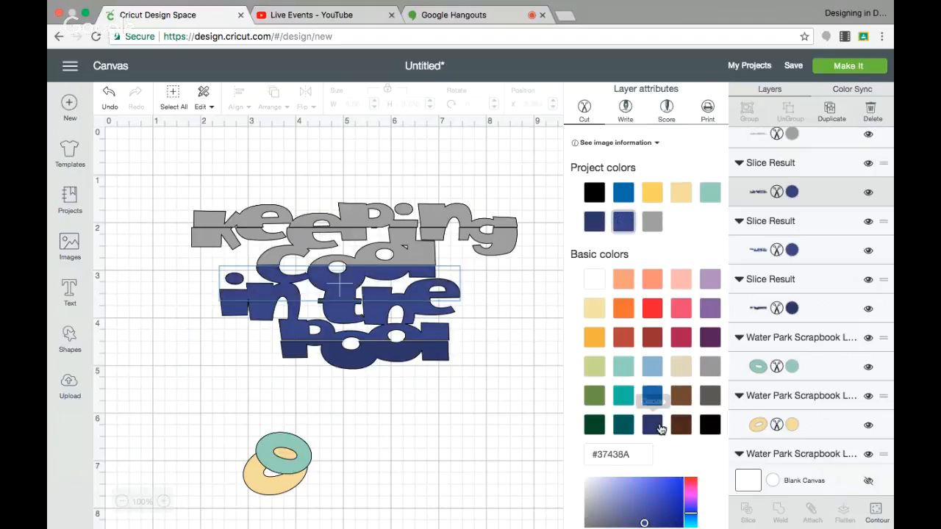
pyautogui.scroll(-1, 641, 482)
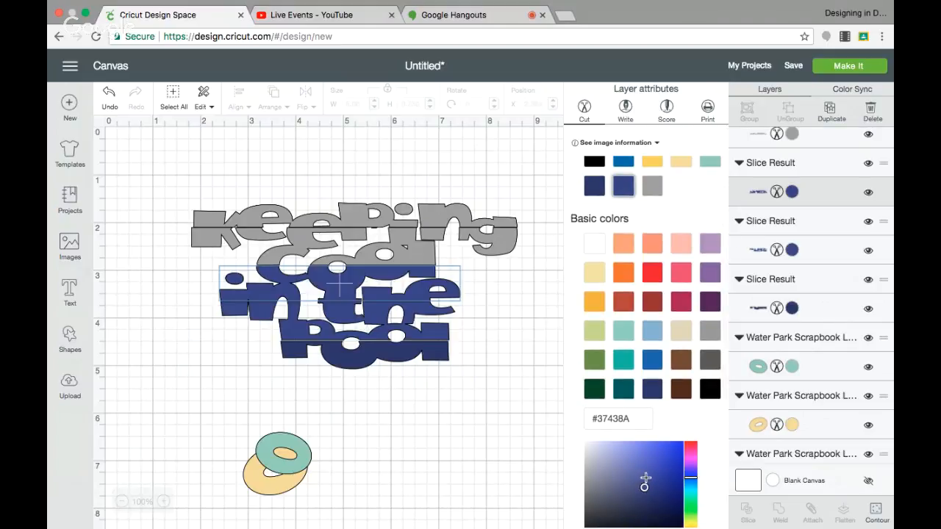
pyautogui.click(645, 476)
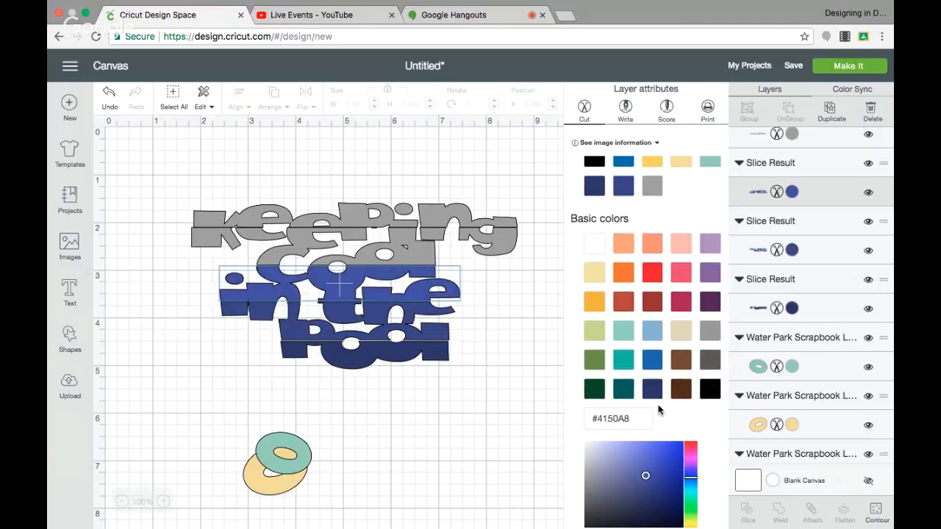
# Step: Colour the strip of lower "Keeping" and upper "cool" the lighter blue #485AC5, starting from project colour #4150A8
pyautogui.click(424, 234)
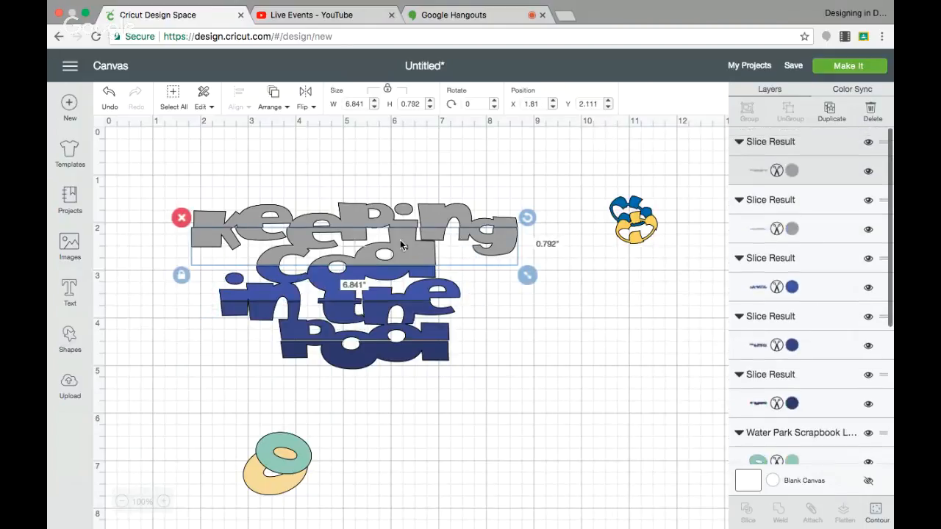
pyautogui.click(791, 170)
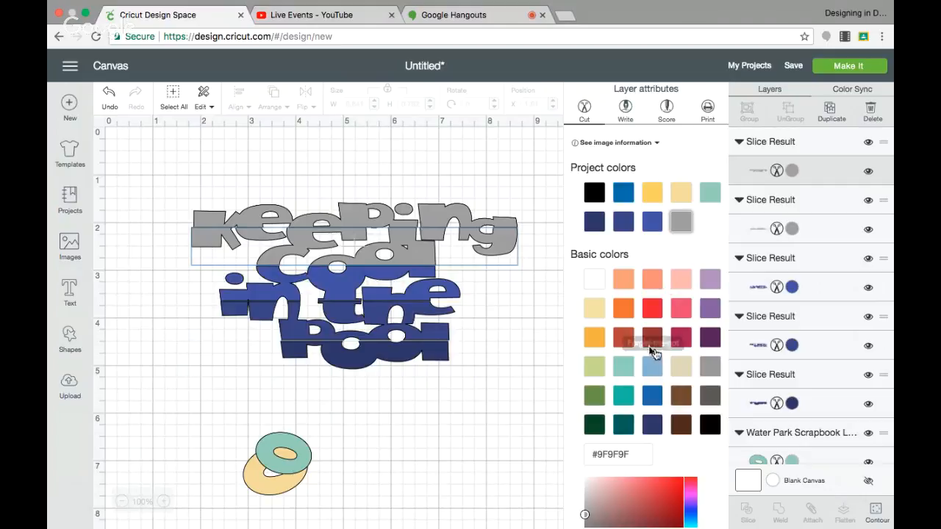
pyautogui.click(652, 221)
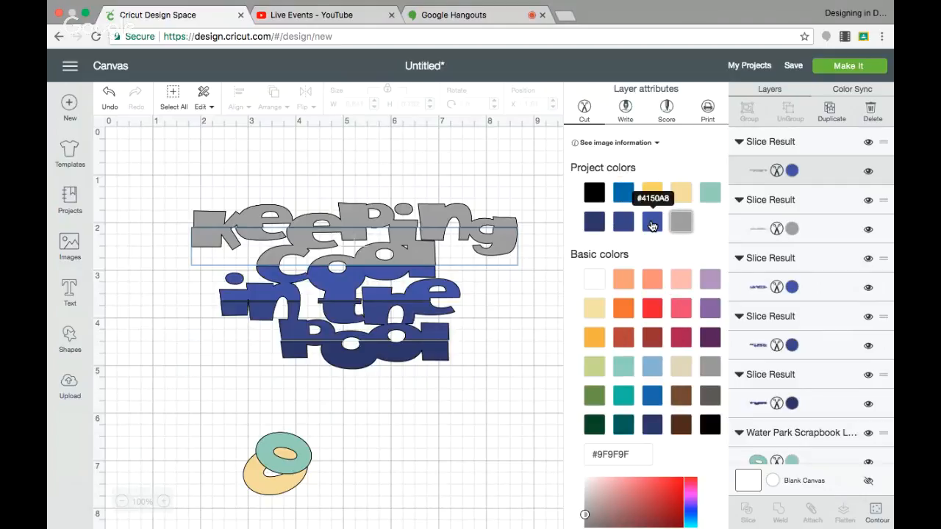
pyautogui.click(647, 499)
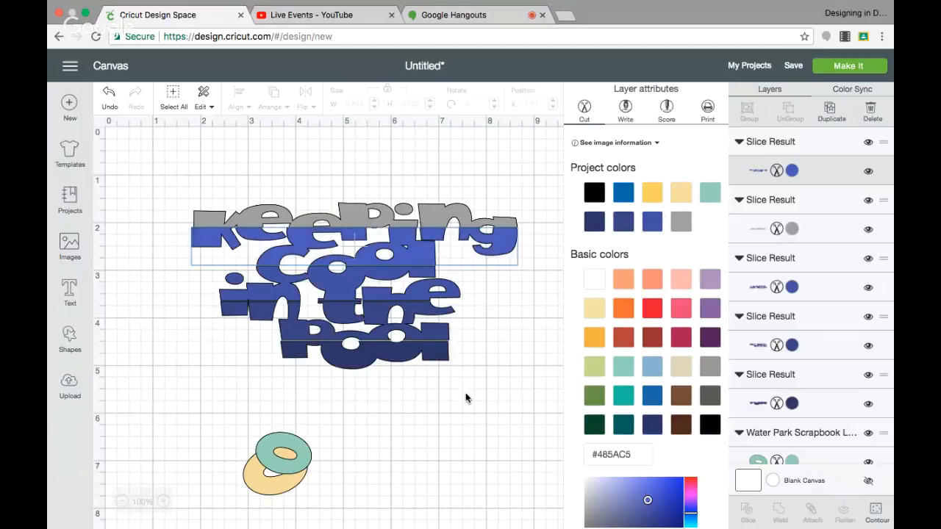
# Step: Colour the upper strip of "Keeping" with the basic light blue #88B1D3
pyautogui.click(371, 218)
pyautogui.click(792, 191)
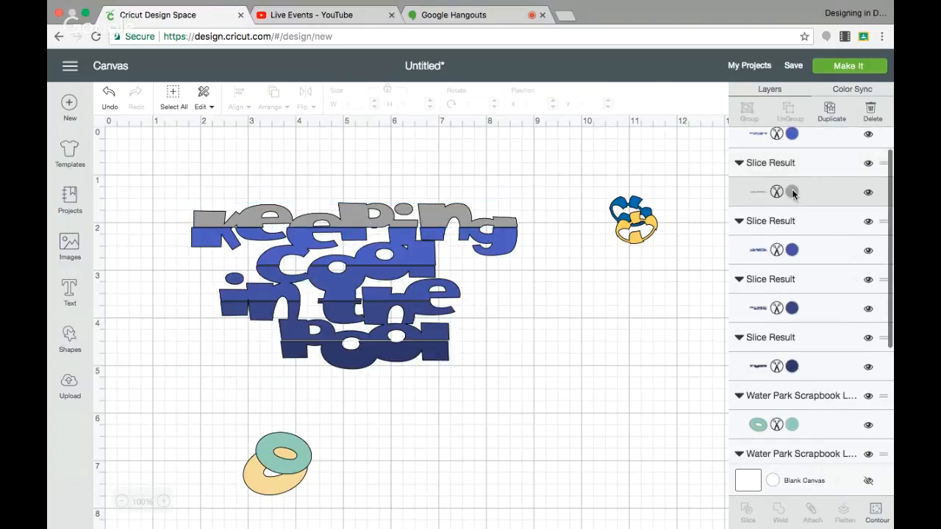
pyautogui.click(648, 369)
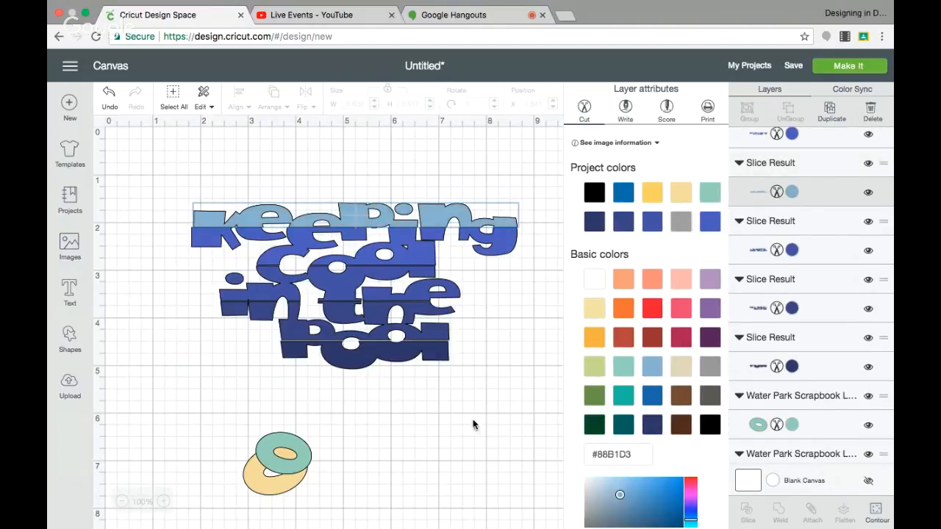
pyautogui.click(479, 445)
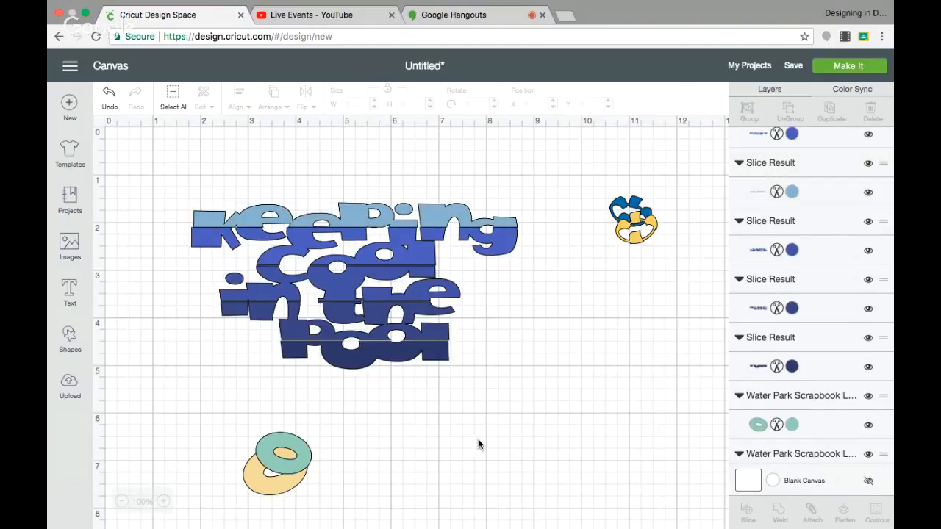
# Step: Nudge the lower "in the" strip down slightly and recolour the strip of lower "cool" and upper "in the" as #6674C7
pyautogui.click(308, 334)
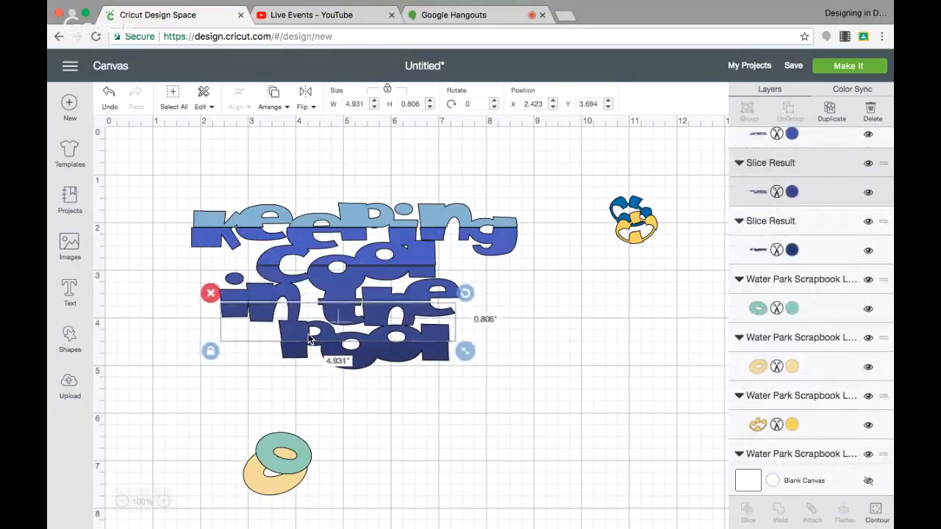
pyautogui.click(356, 287)
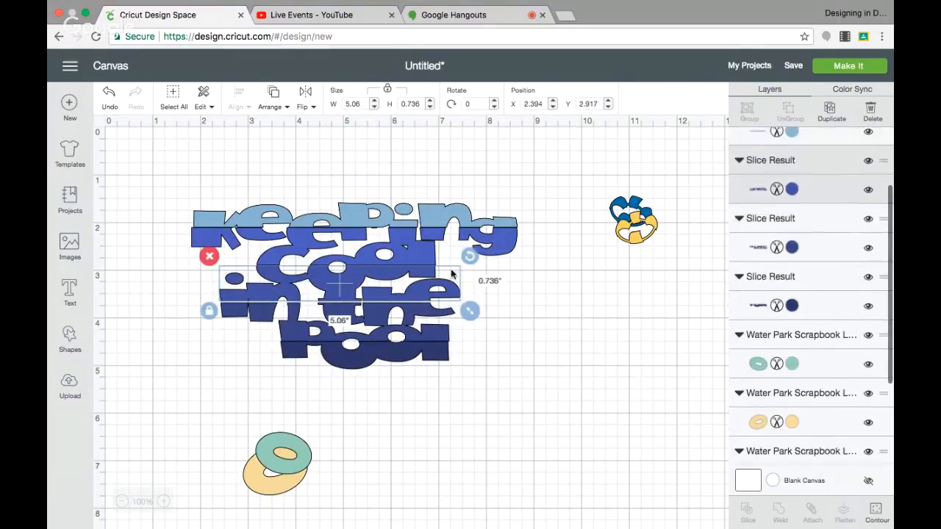
pyautogui.click(791, 191)
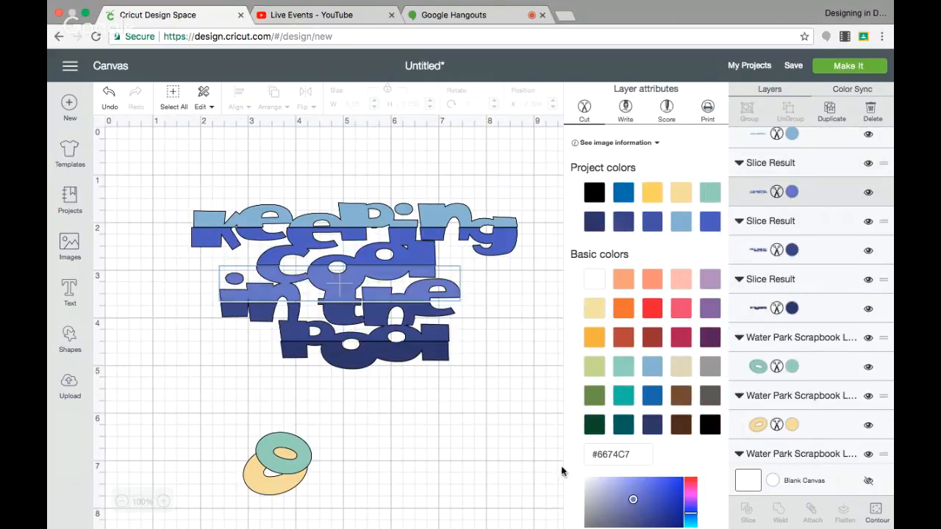
# Step: Nudge the strip of lower "in the" and upper "pool" and the lower "pool" strip up slightly to close the gaps
pyautogui.click(519, 465)
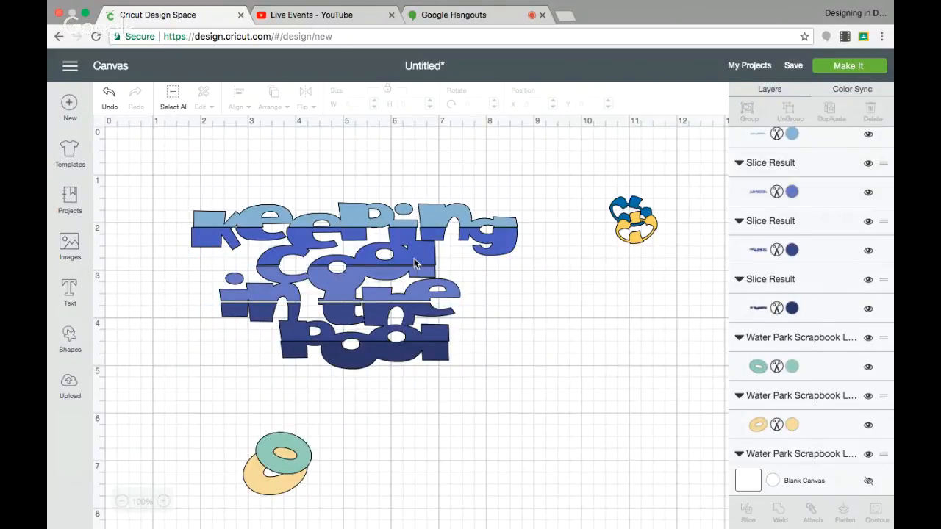
pyautogui.click(437, 336)
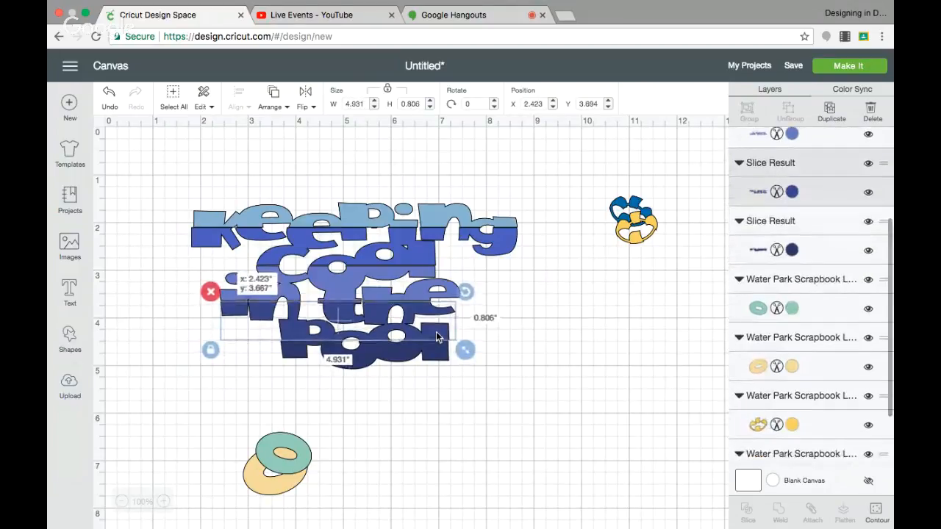
pyautogui.click(439, 355)
pyautogui.moveTo(440, 354); pyautogui.dragTo(440, 353)
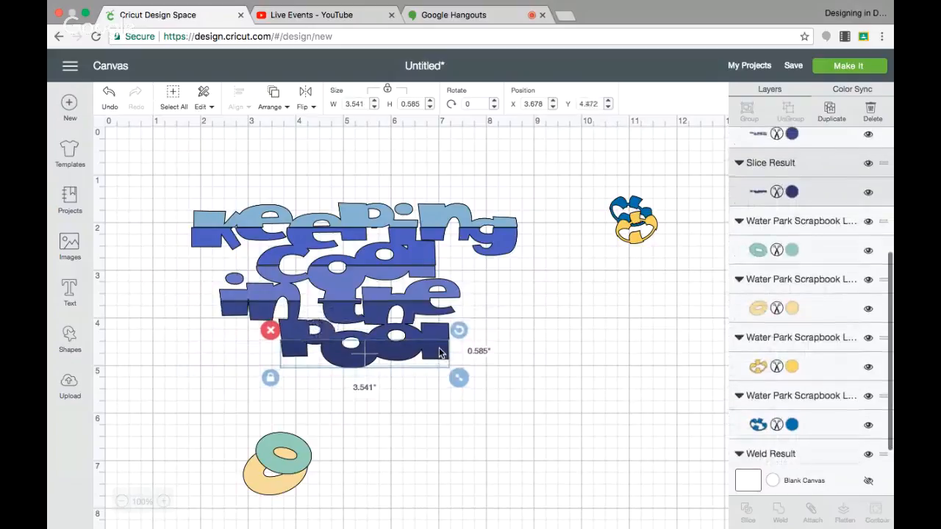
# Step: Group all the coloured strips of the sliced title together
pyautogui.click(169, 174)
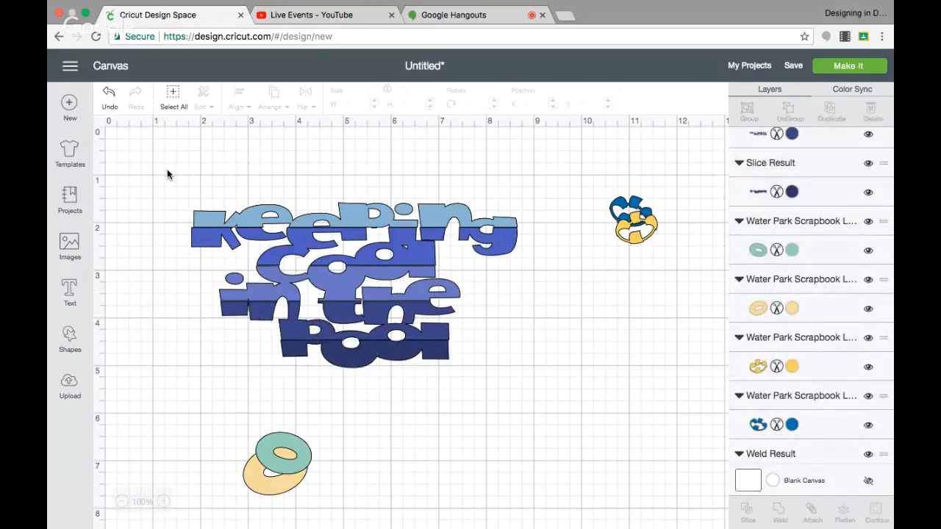
pyautogui.moveTo(168, 170); pyautogui.dragTo(510, 351)
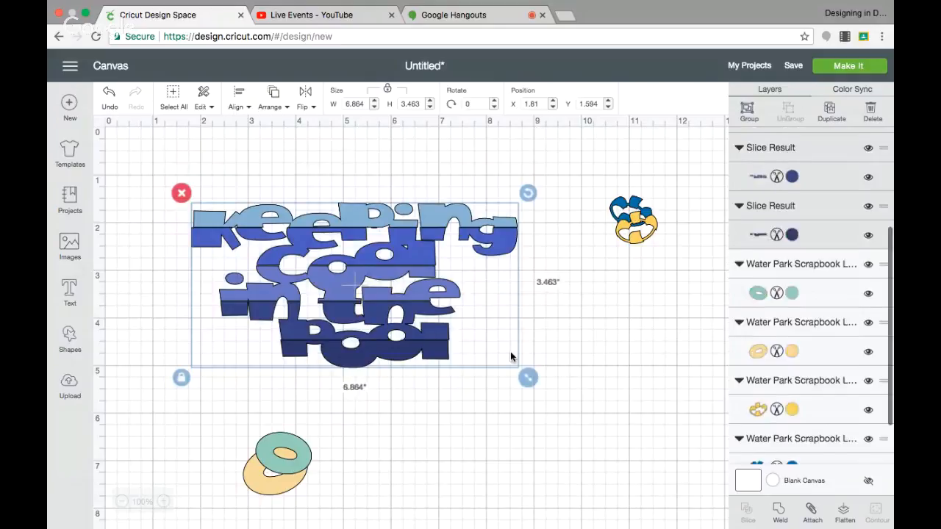
pyautogui.click(747, 112)
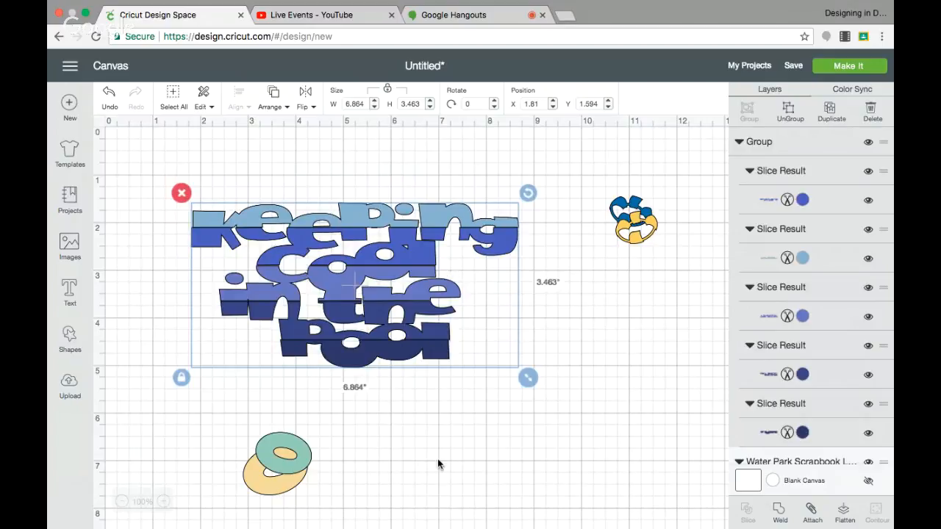
# Step: Move the black welded title up behind the blue title group and line the group up over it as a shadow
pyautogui.scroll(-5, 439, 462)
pyautogui.moveTo(439, 467); pyautogui.dragTo(413, 198)
pyautogui.moveTo(431, 294); pyautogui.dragTo(425, 147)
pyautogui.scroll(4, 444, 286)
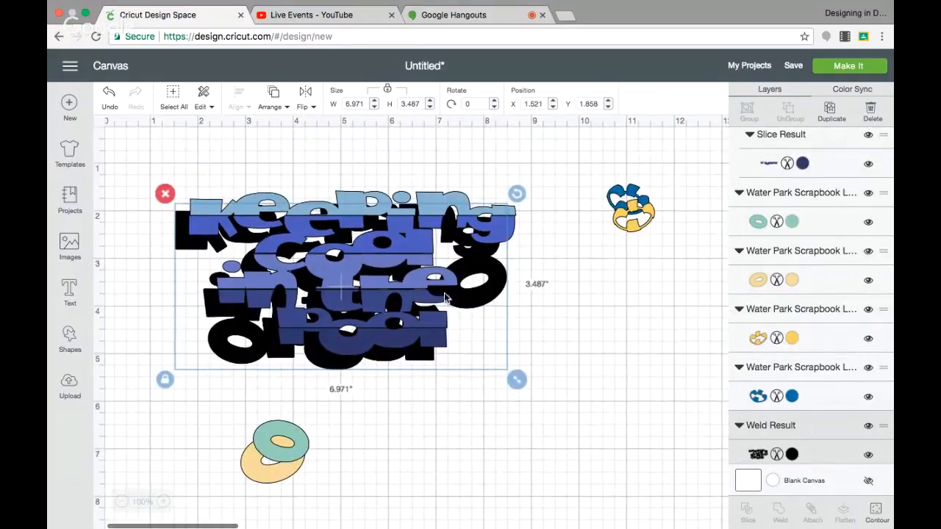
pyautogui.moveTo(424, 280); pyautogui.dragTo(412, 299)
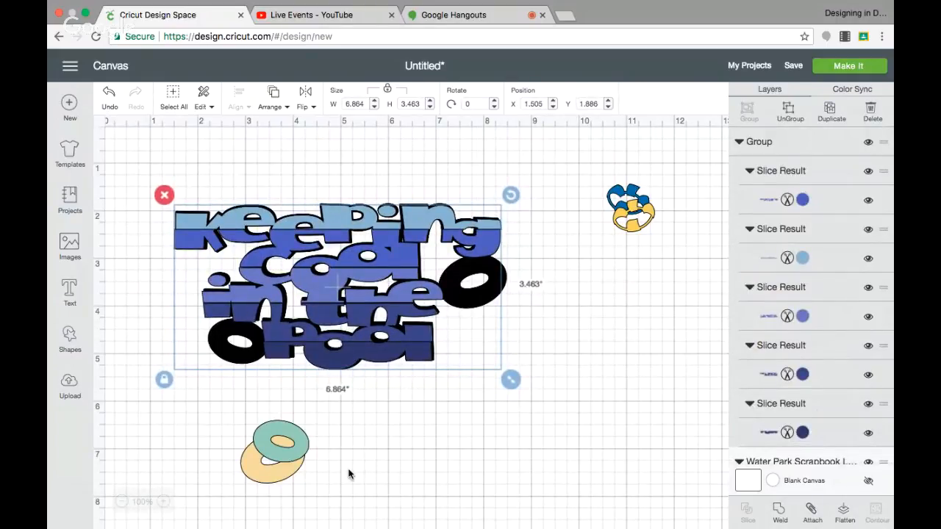
# Step: Lay the green ring on the black ring beside "pool" and the tan ring on the one beside "the"
pyautogui.moveTo(303, 448); pyautogui.dragTo(253, 351)
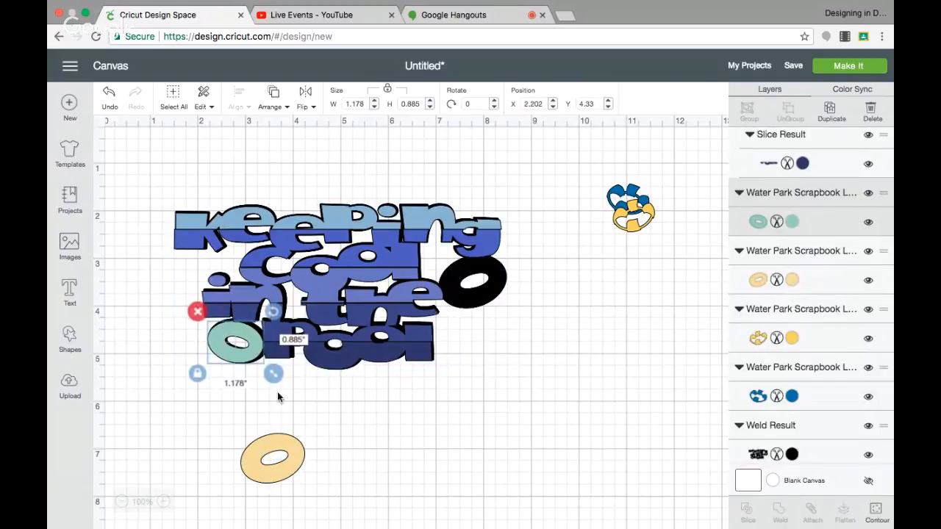
pyautogui.moveTo(288, 452); pyautogui.dragTo(489, 273)
# Step: Place the yellow stripes on the tan ring, bring them to the front and enlarge them to about 1.53 by 1.2 inches
pyautogui.moveTo(611, 223); pyautogui.dragTo(447, 288)
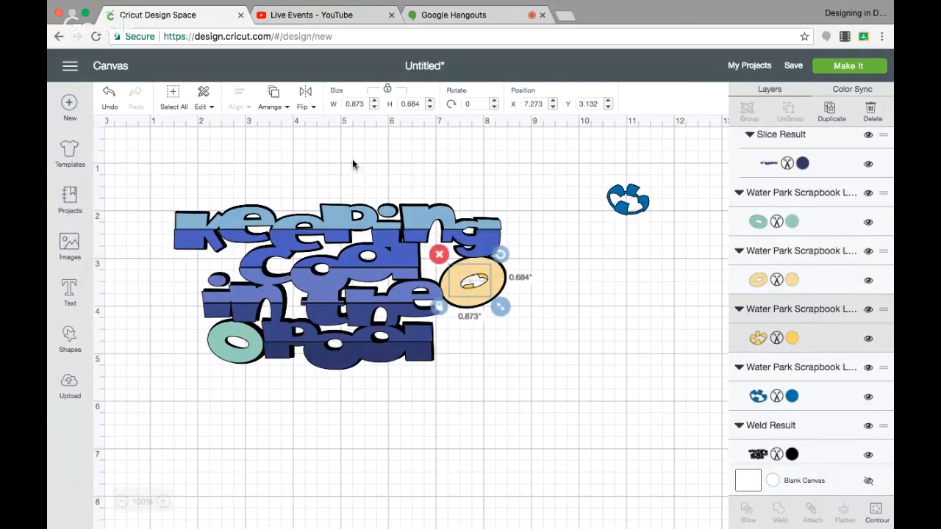
pyautogui.click(275, 99)
pyautogui.click(274, 178)
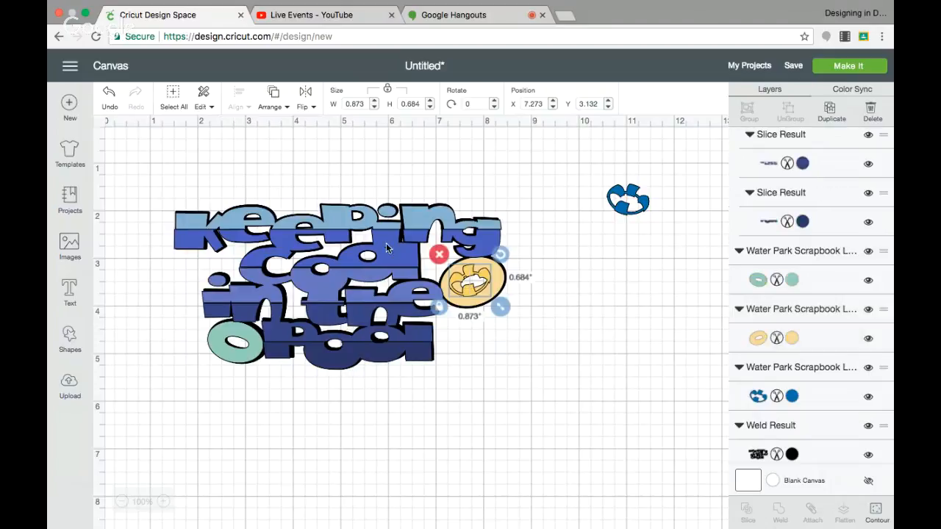
pyautogui.moveTo(499, 308); pyautogui.dragTo(471, 299)
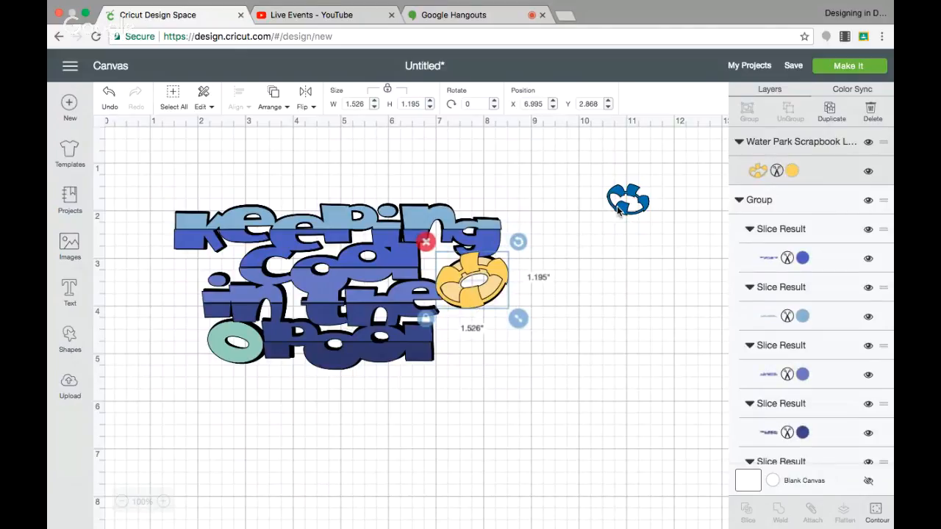
# Step: Place the blue stripes on the green ring, bring them to the front and size them to about 1.3 by 0.97 inches
pyautogui.moveTo(618, 211); pyautogui.dragTo(296, 390)
pyautogui.moveTo(236, 368)
pyautogui.mouseDown()
pyautogui.moveTo(235, 353)
pyautogui.moveTo(254, 362)
pyautogui.moveTo(234, 353)
pyautogui.moveTo(236, 361)
pyautogui.moveTo(242, 344)
pyautogui.moveTo(228, 376)
pyautogui.moveTo(230, 367)
pyautogui.mouseUp()
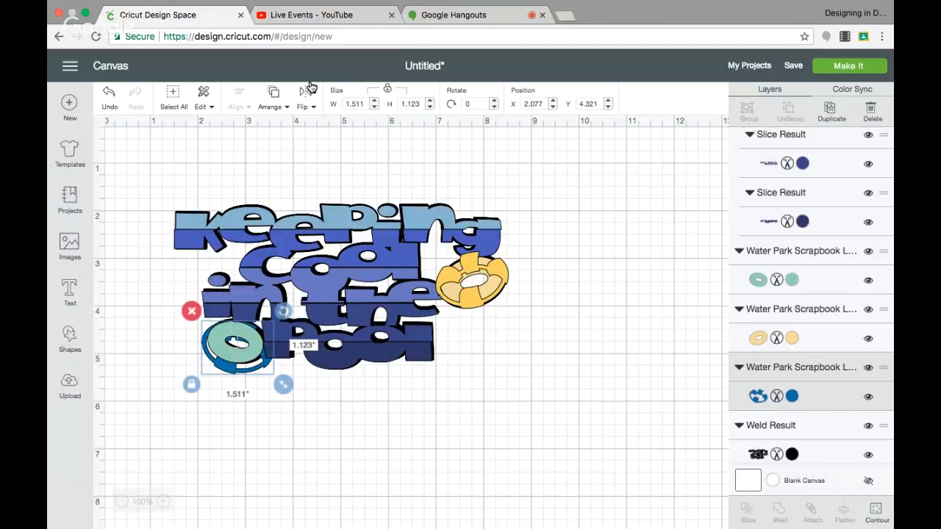
pyautogui.click(273, 96)
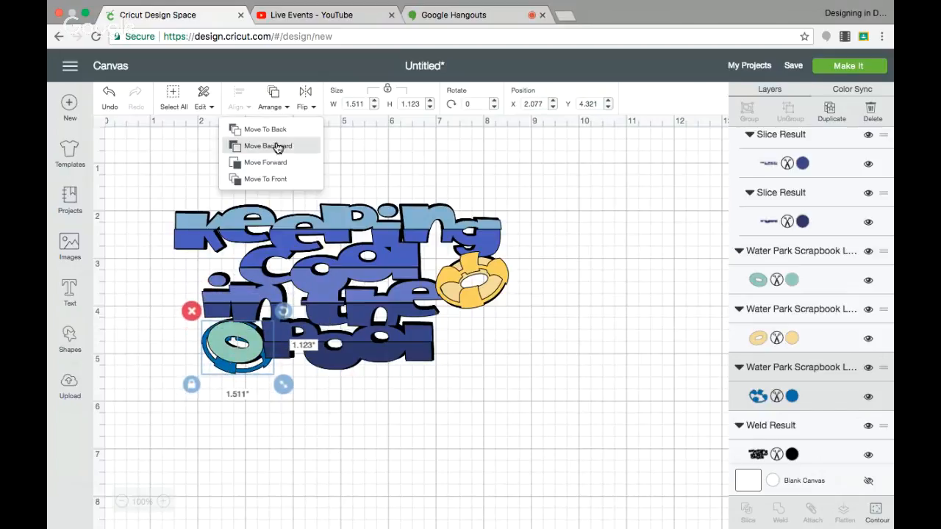
pyautogui.click(277, 175)
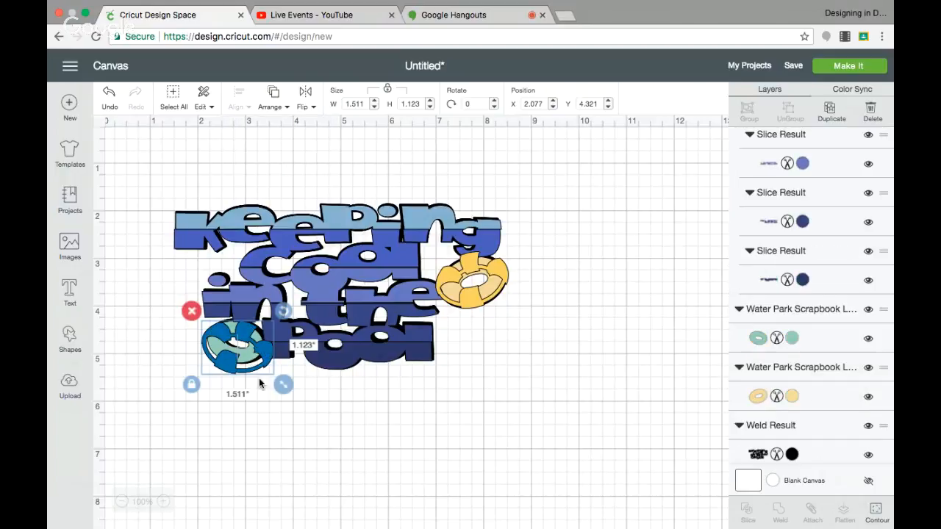
pyautogui.moveTo(277, 378); pyautogui.dragTo(269, 371)
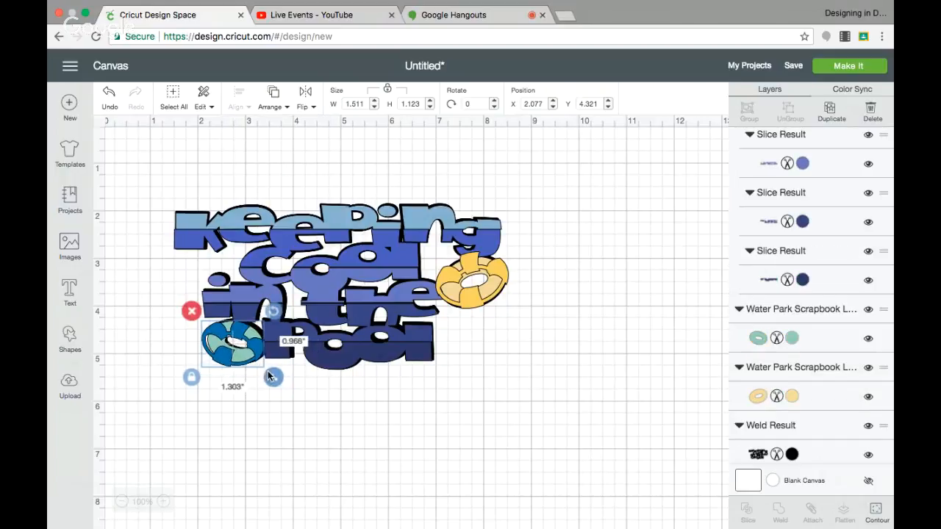
# Step: Group the whole title with its black backing and both striped pool rings
pyautogui.click(341, 413)
pyautogui.moveTo(156, 175); pyautogui.dragTo(537, 381)
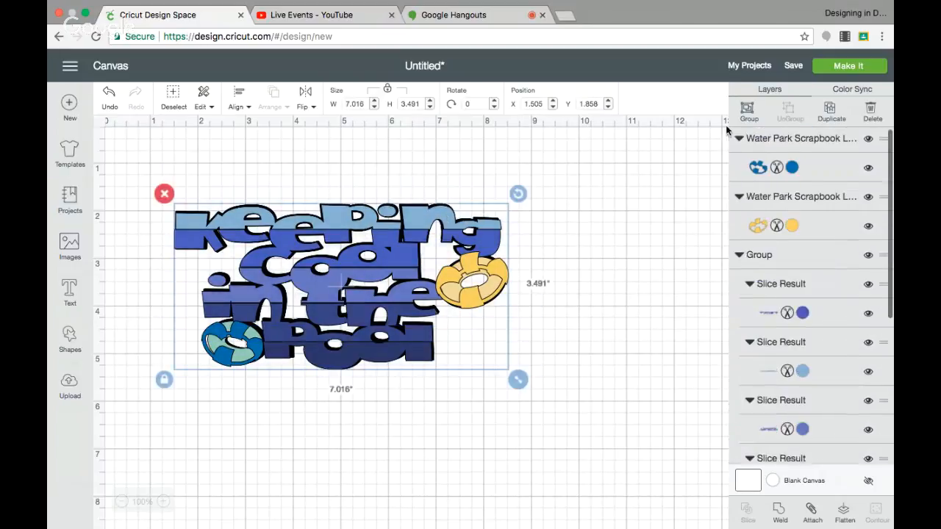
pyautogui.click(747, 111)
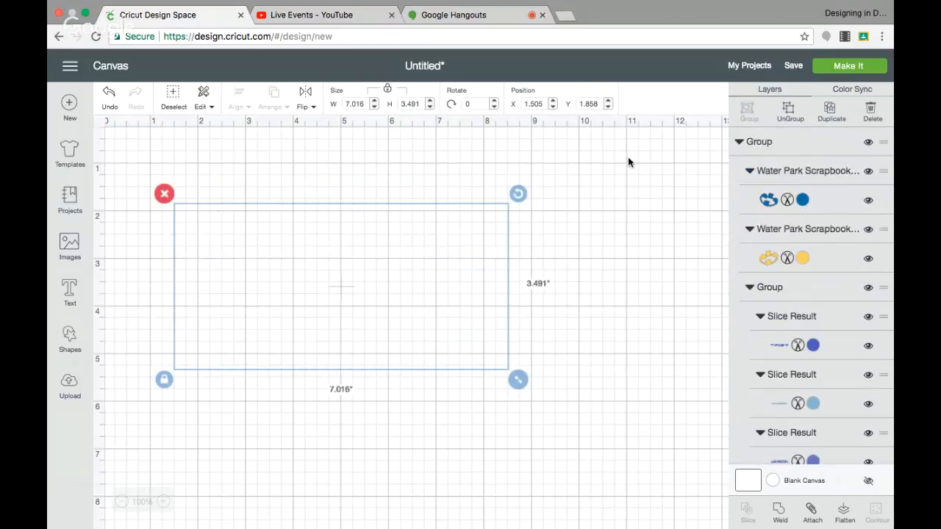
pyautogui.click(545, 235)
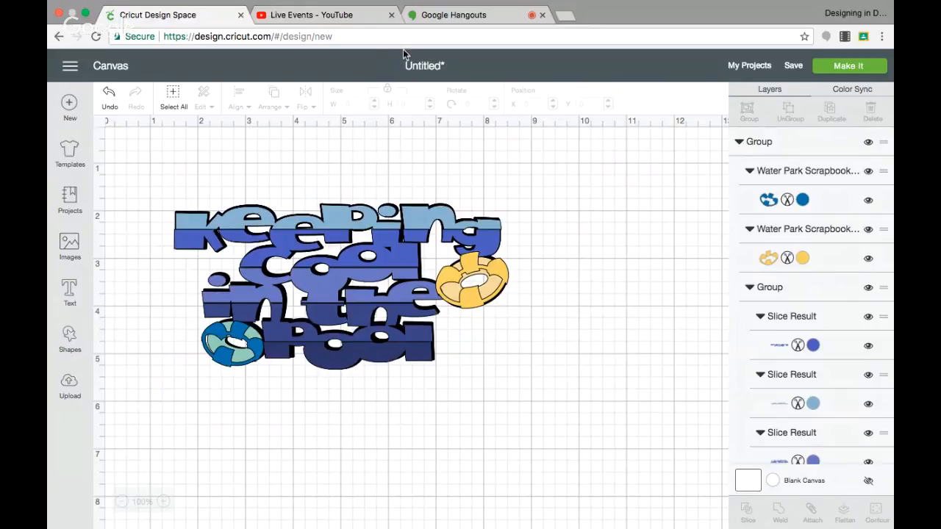
pyautogui.click(366, 15)
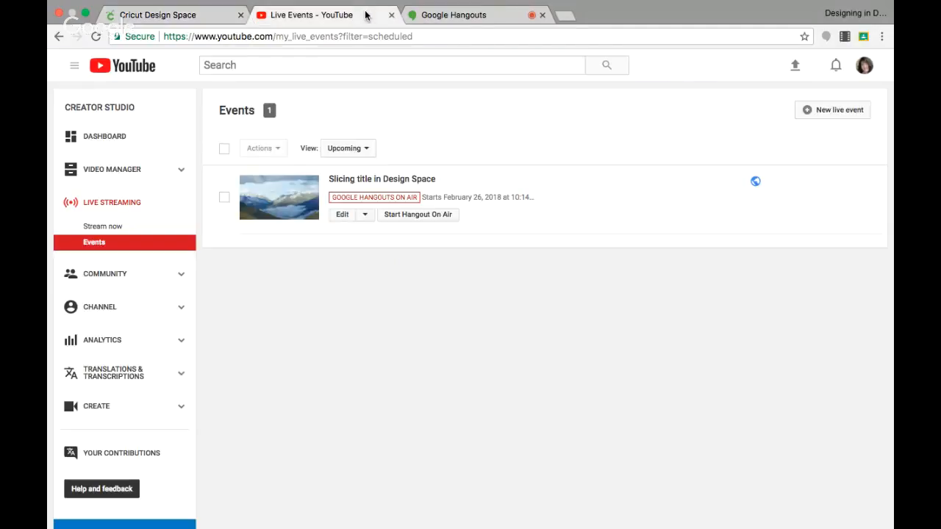
pyautogui.click(451, 11)
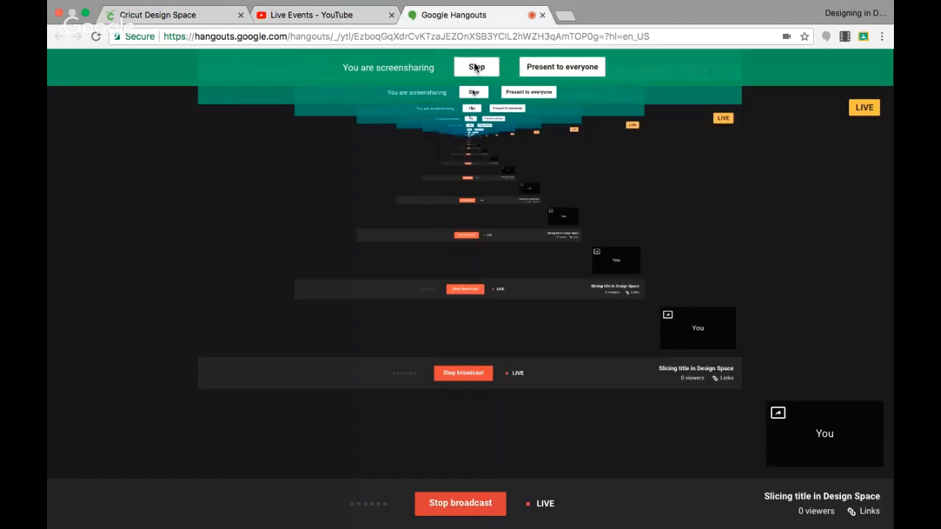
pyautogui.click(477, 67)
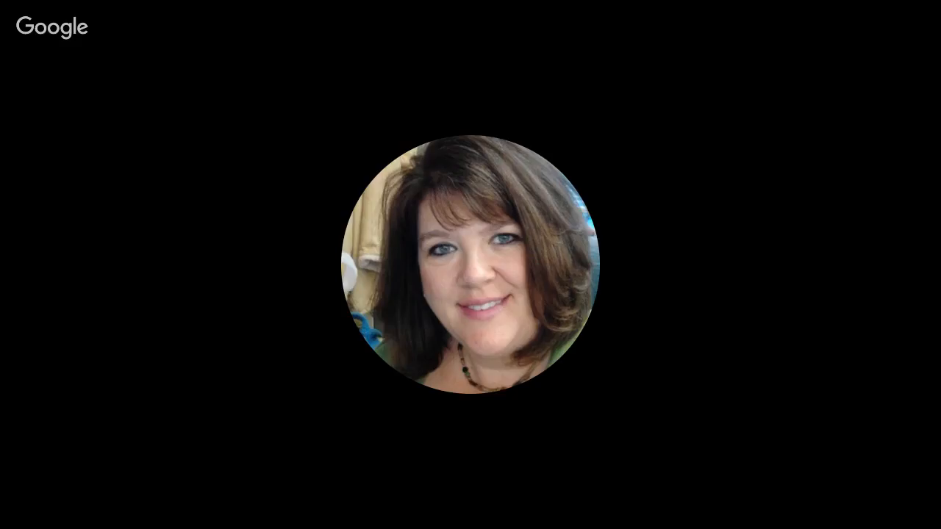